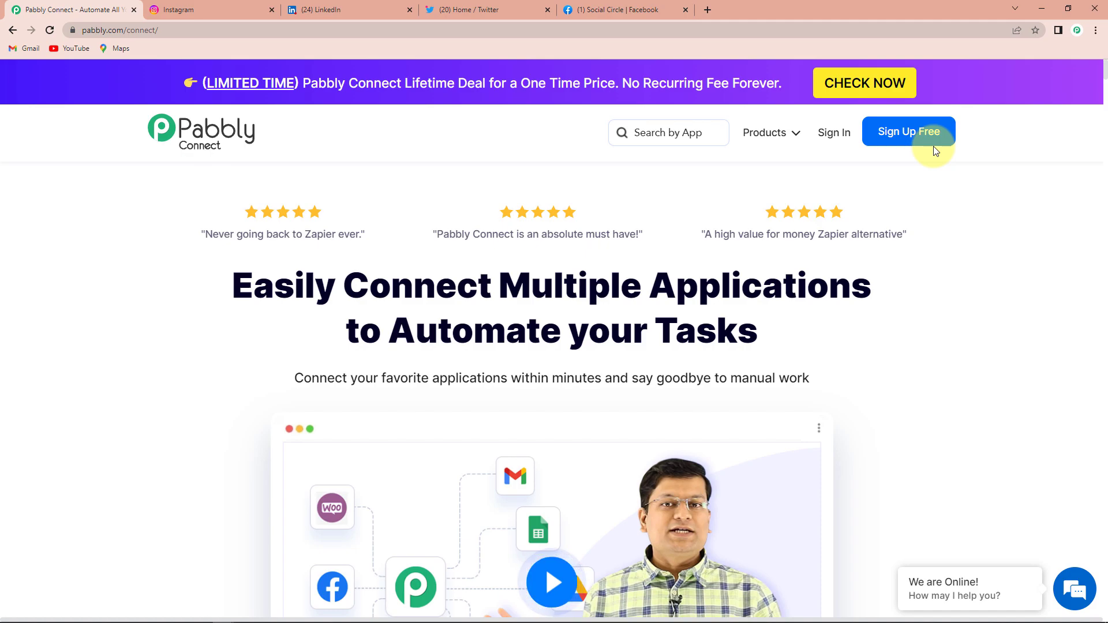
# Sign in to Pabbly Connect and create a workflow named "Auto-Publish Your Instagram Posts to Multiple Social Media Platforms"
pyautogui.click(828, 133)
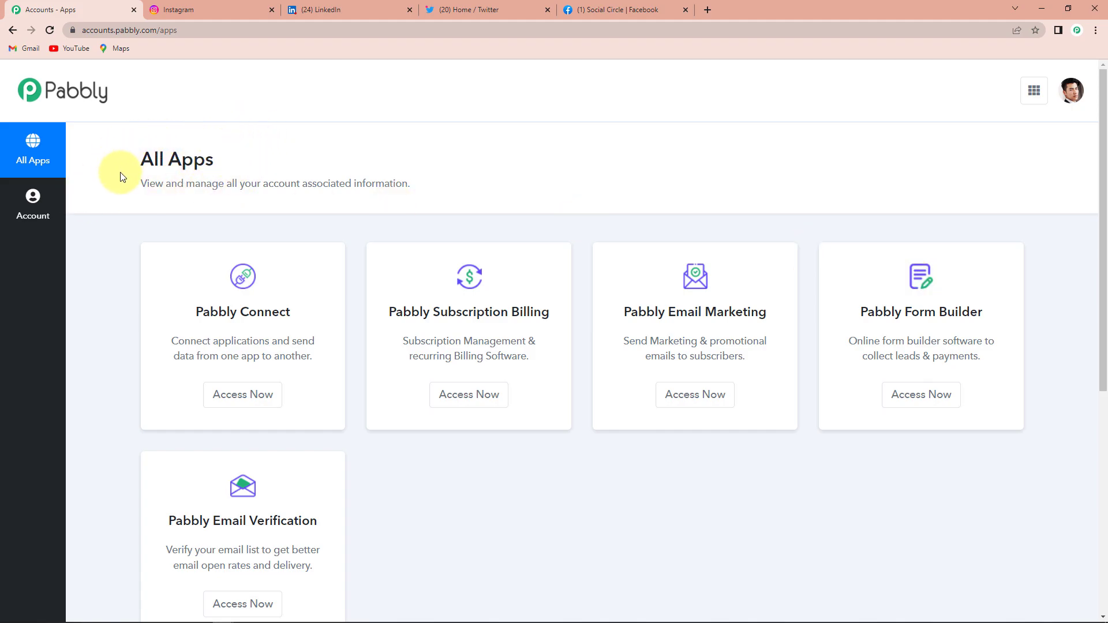
pyautogui.click(259, 398)
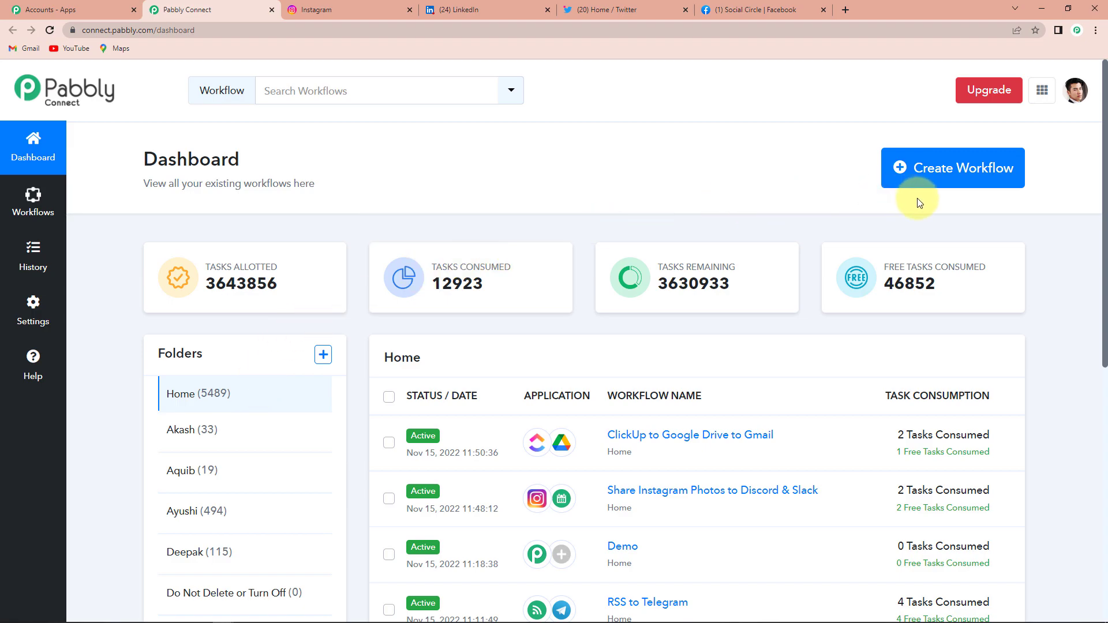
pyautogui.click(937, 182)
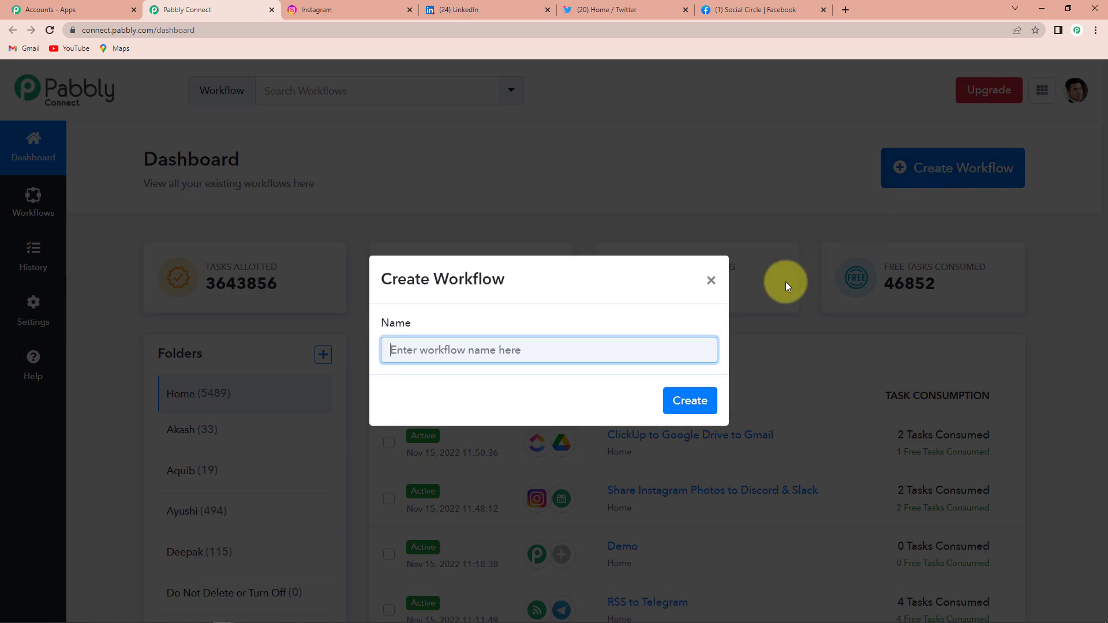
pyautogui.hotkey('ctrl', 'v')
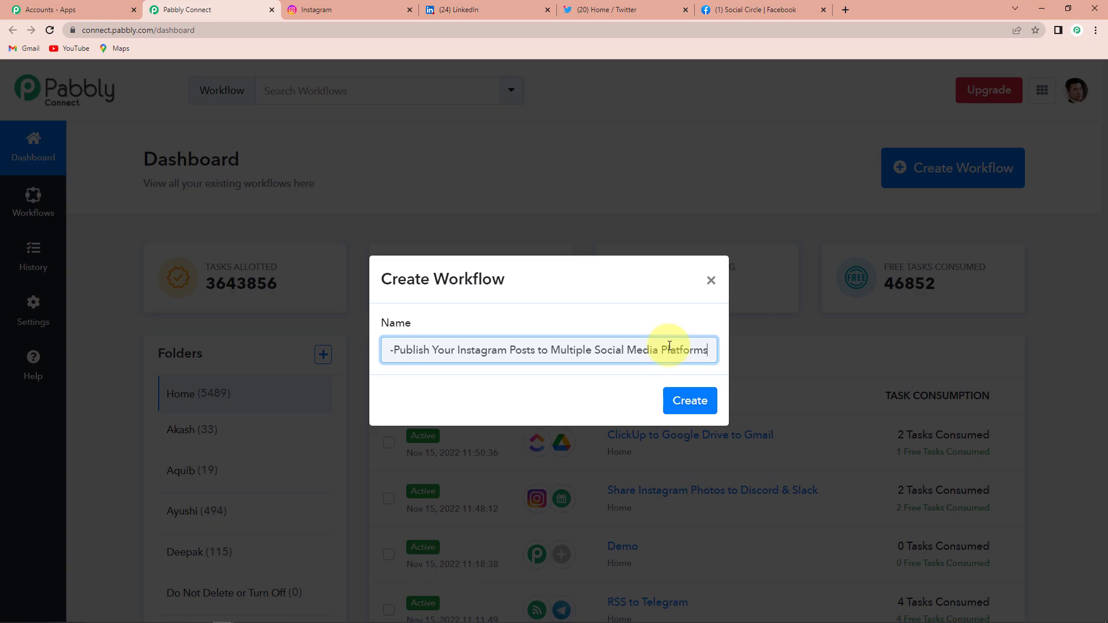
pyautogui.click(700, 402)
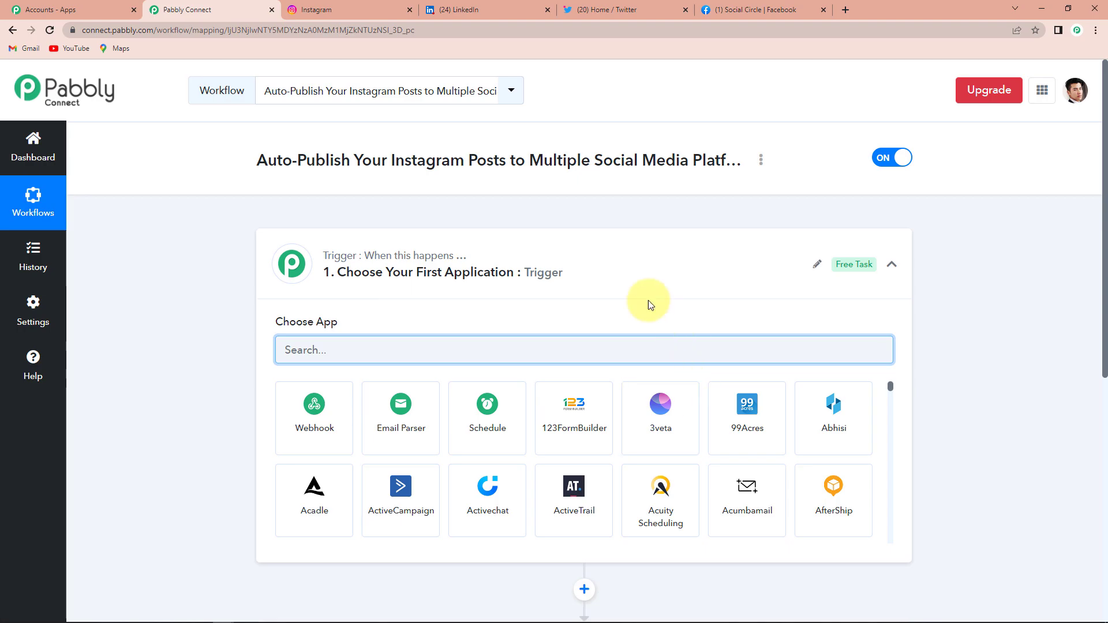
# Set the workflow's trigger app to Instagram for Business with the trigger event New Media Posted in My Account
pyautogui.scroll(-4, 544, 264)
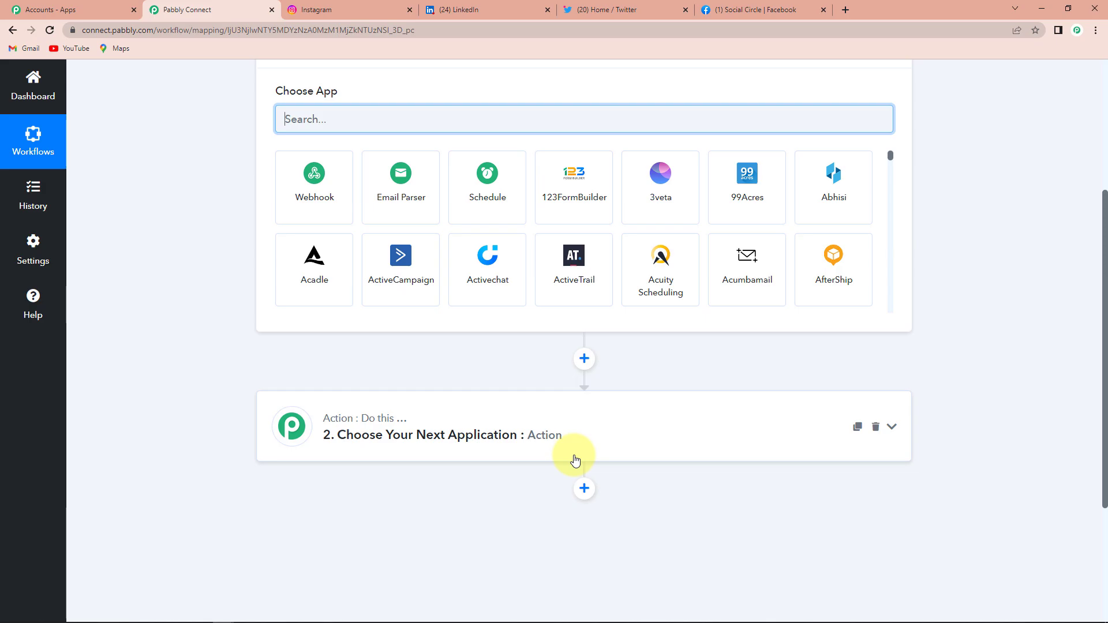
pyautogui.scroll(1, 574, 460)
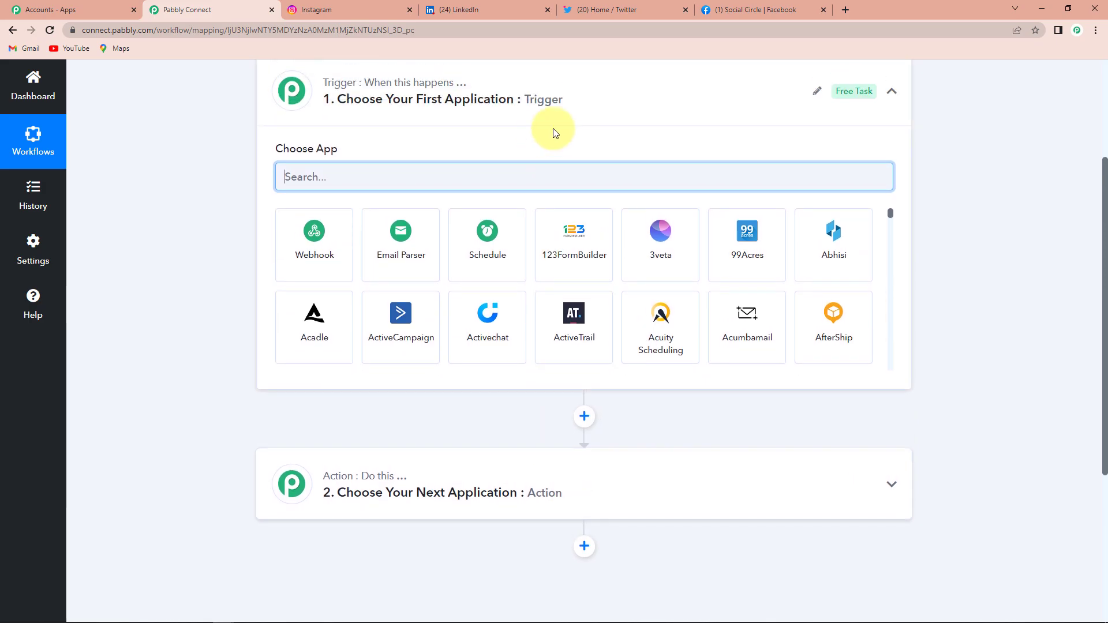
pyautogui.scroll(-2, 482, 359)
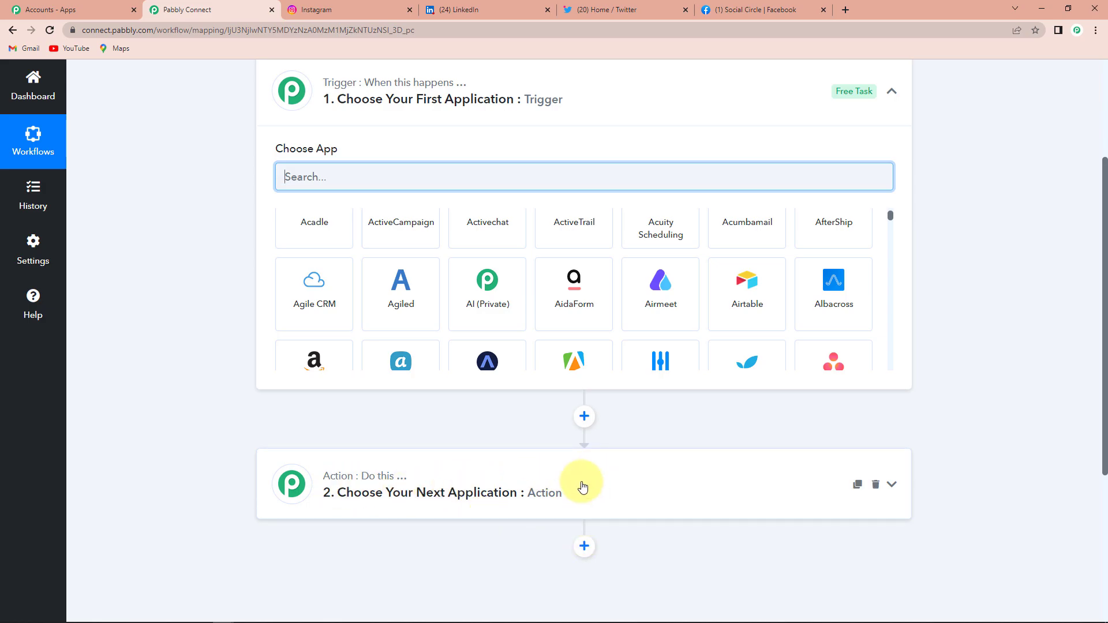
pyautogui.scroll(3, 581, 486)
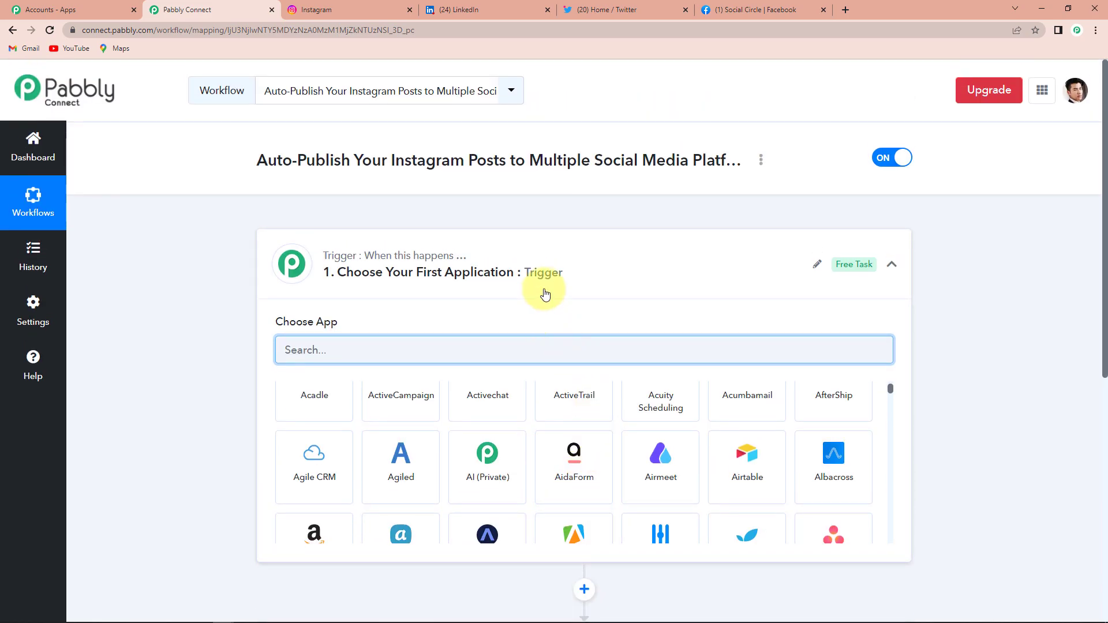
pyautogui.write('I')
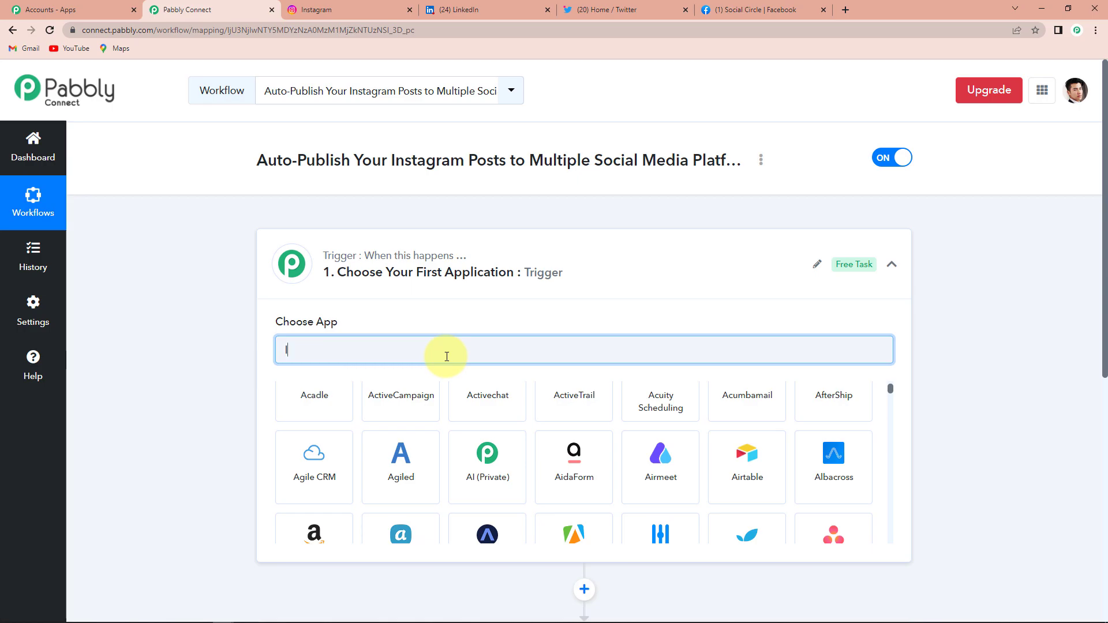
pyautogui.write('nsta')
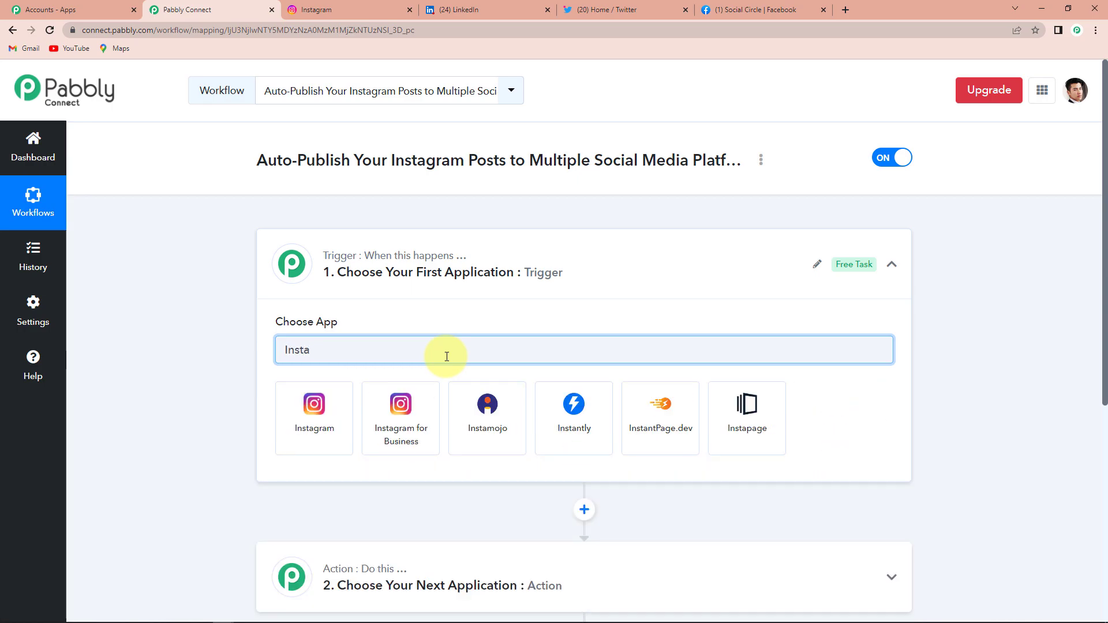
pyautogui.click(428, 424)
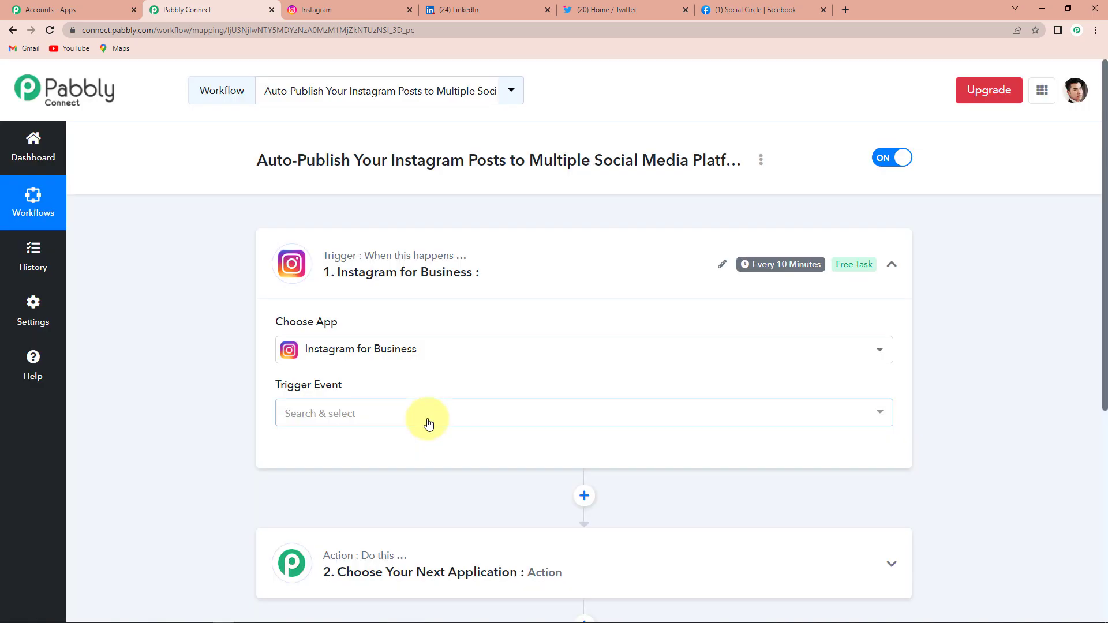
pyautogui.click(346, 414)
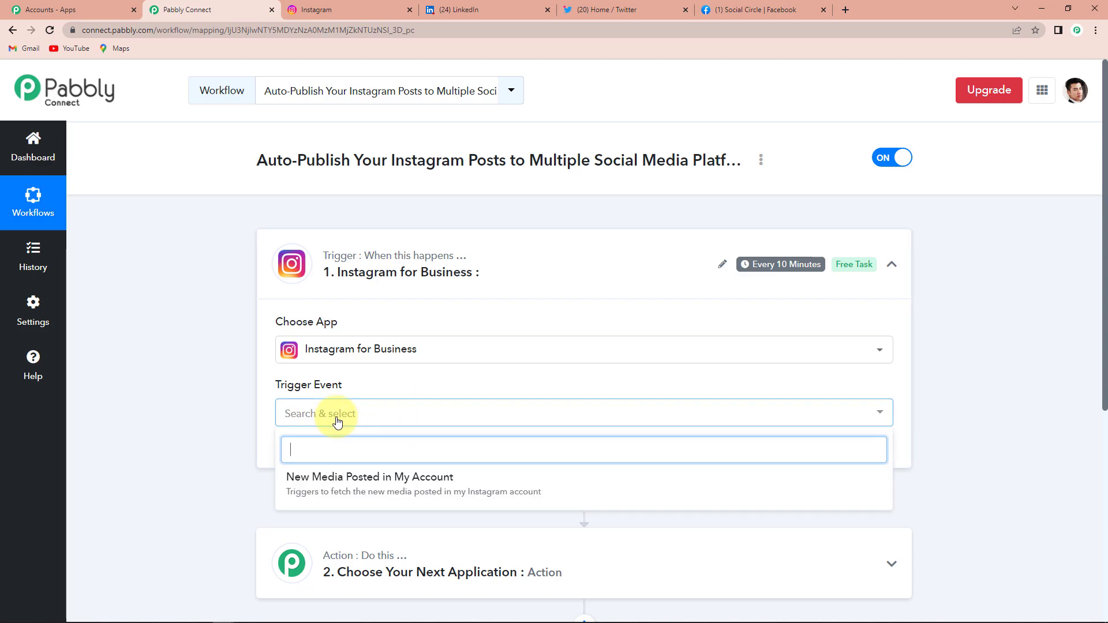
pyautogui.click(330, 488)
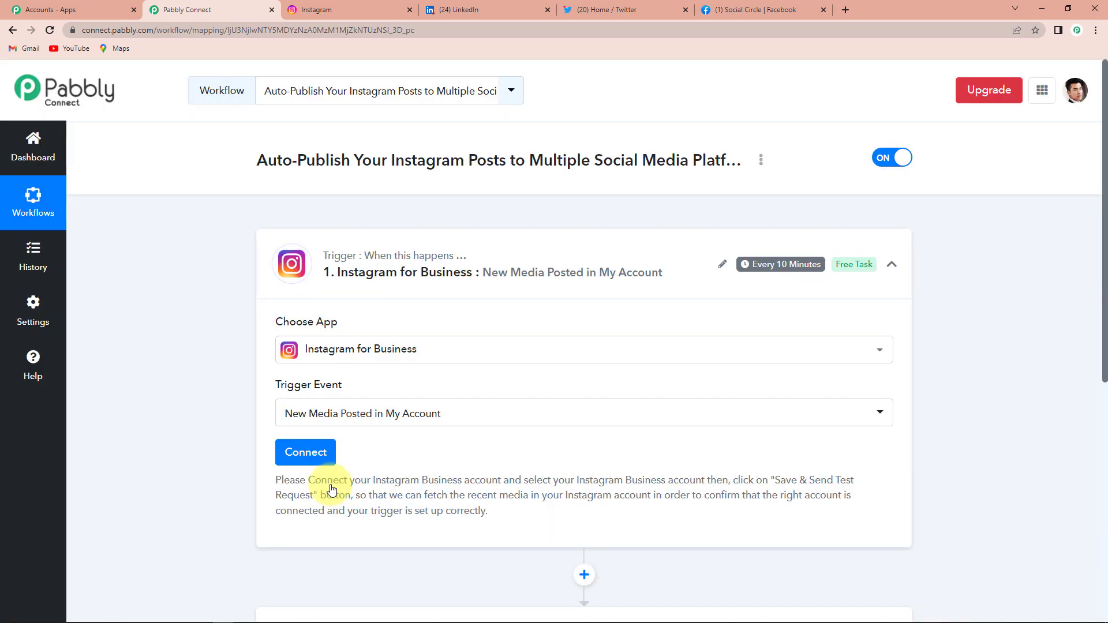
# Connect the trigger to Instagram for Business through a new connection and check the Instagram account to use
pyautogui.moveTo(781, 270)
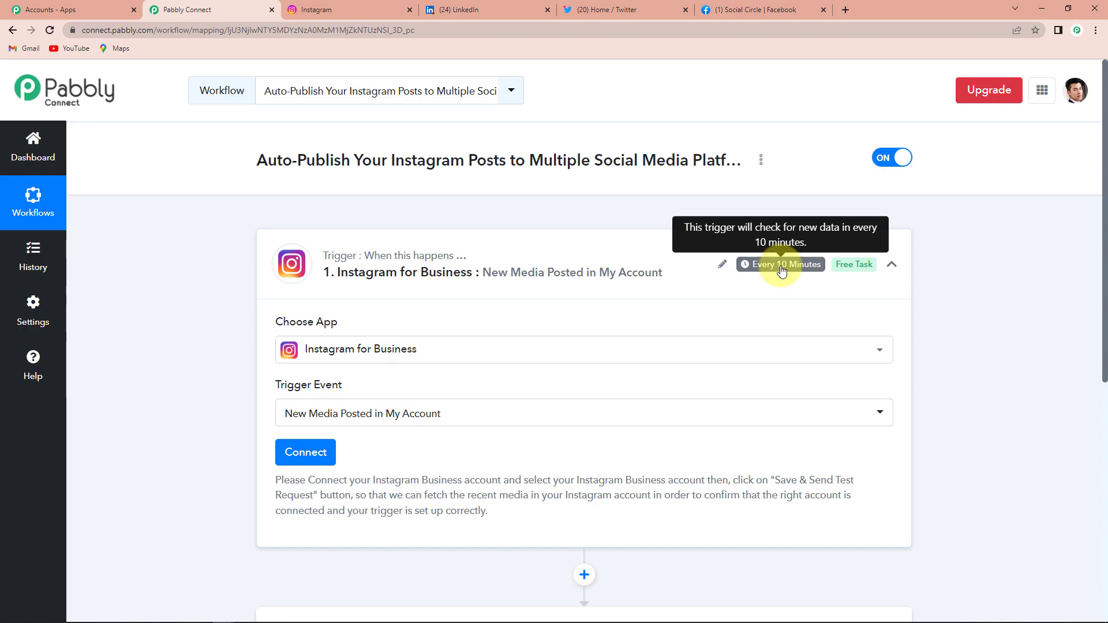
pyautogui.click(298, 454)
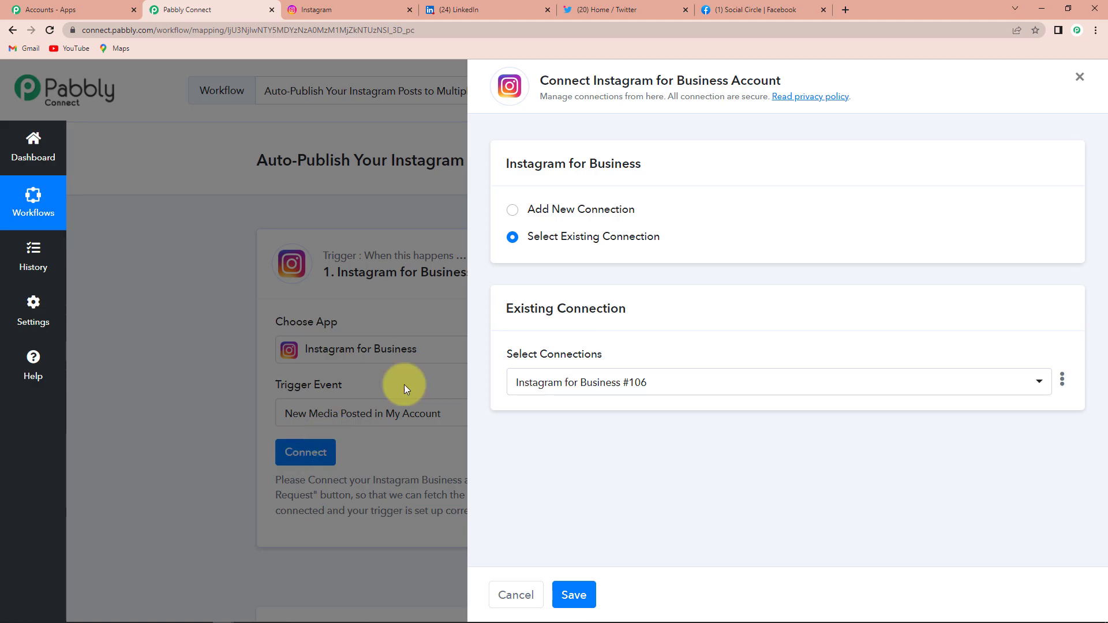
pyautogui.click(512, 209)
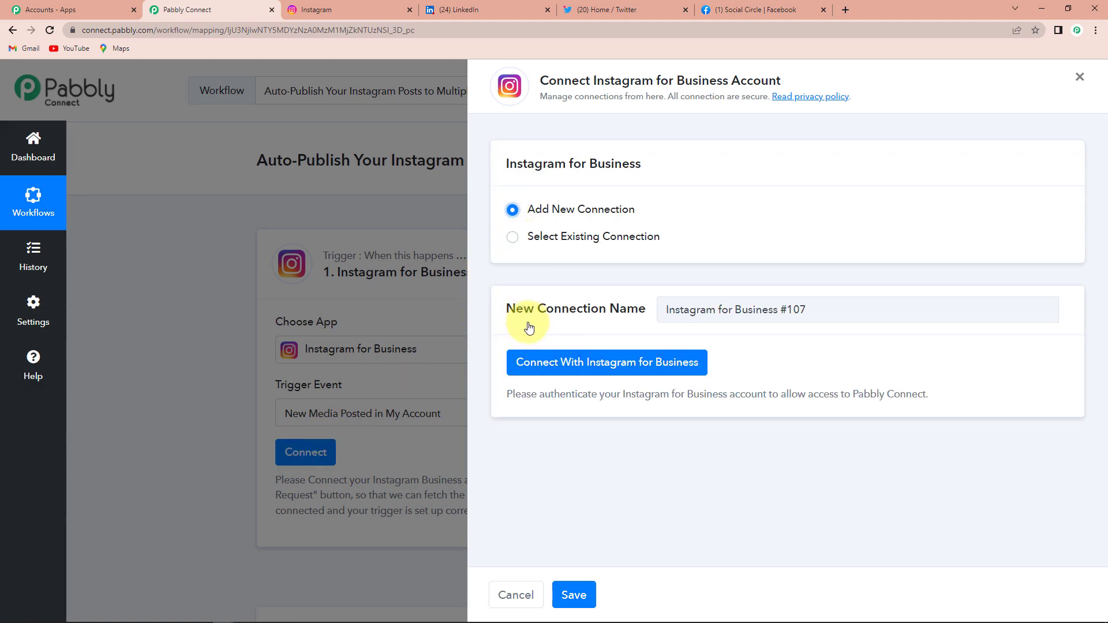
pyautogui.click(580, 368)
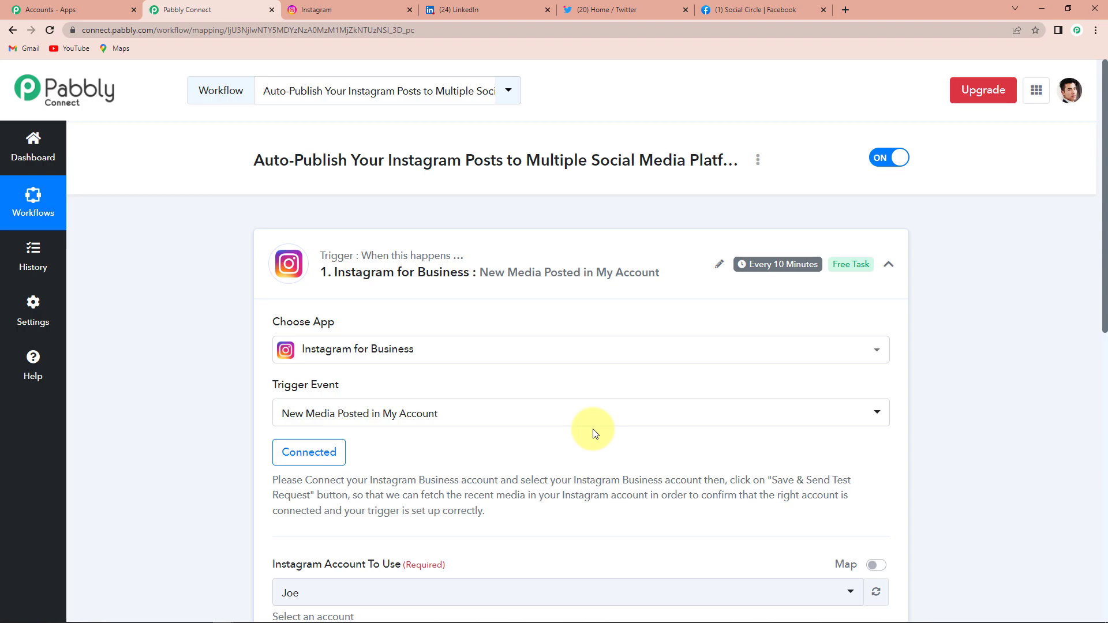
pyautogui.scroll(-4, 594, 428)
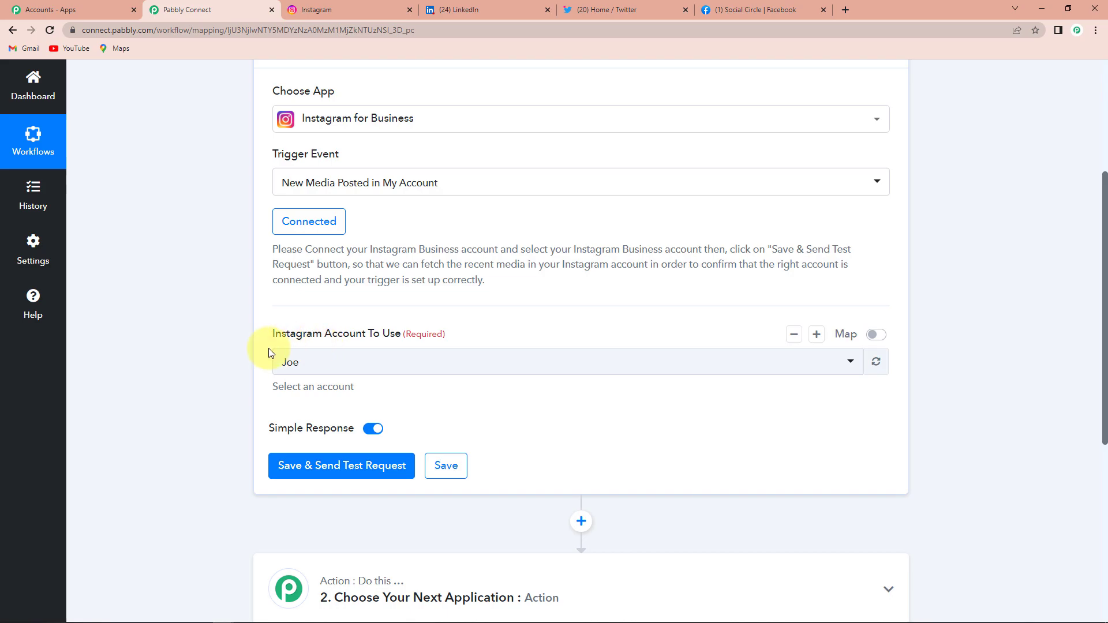
pyautogui.click(282, 356)
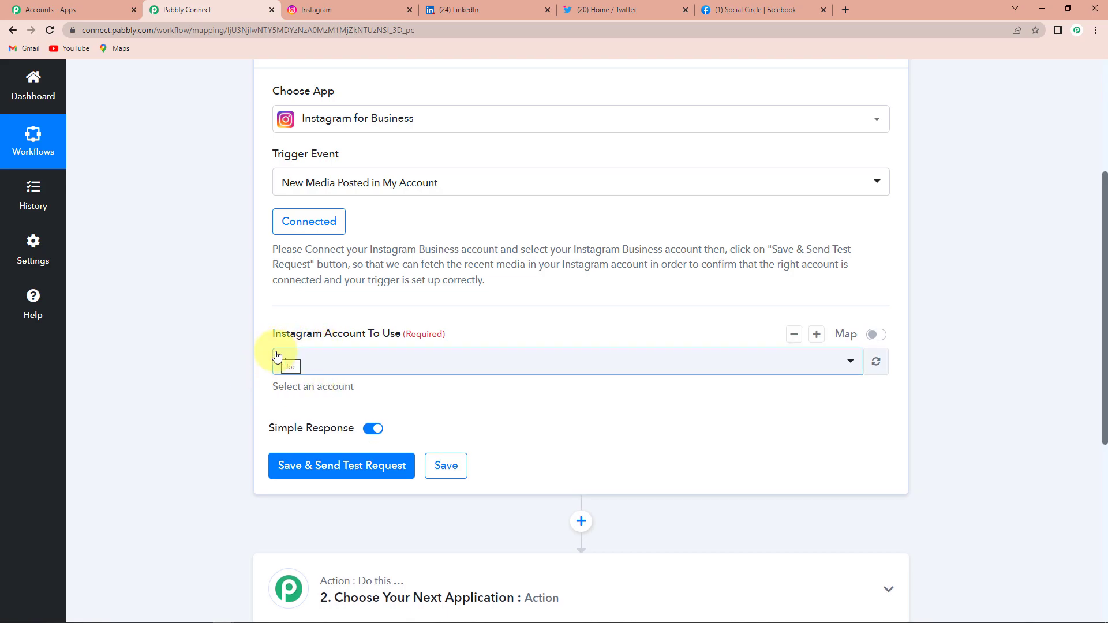
# Switch to Instagram and start a new post with the picture WC+home+image+2 from the Pictures folder
pyautogui.click(333, 7)
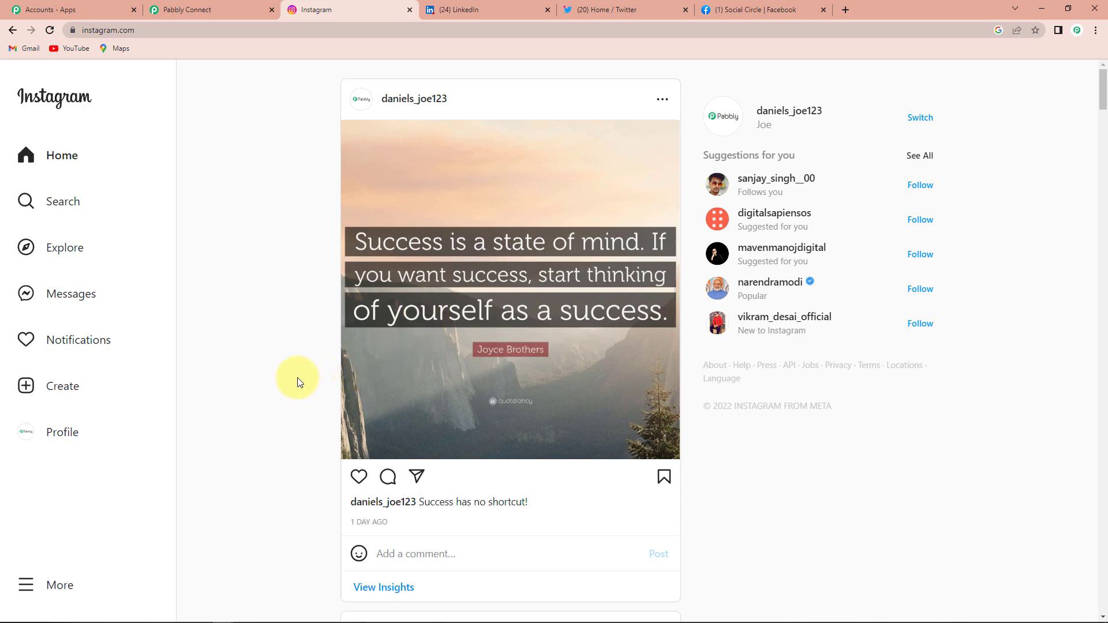
pyautogui.click(60, 156)
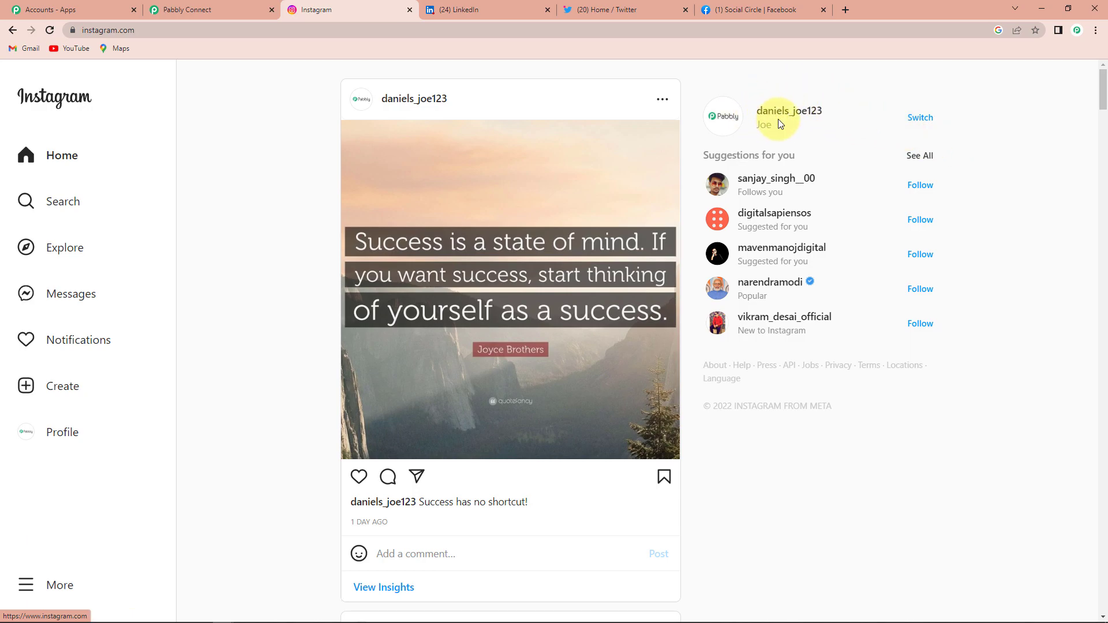
pyautogui.click(62, 388)
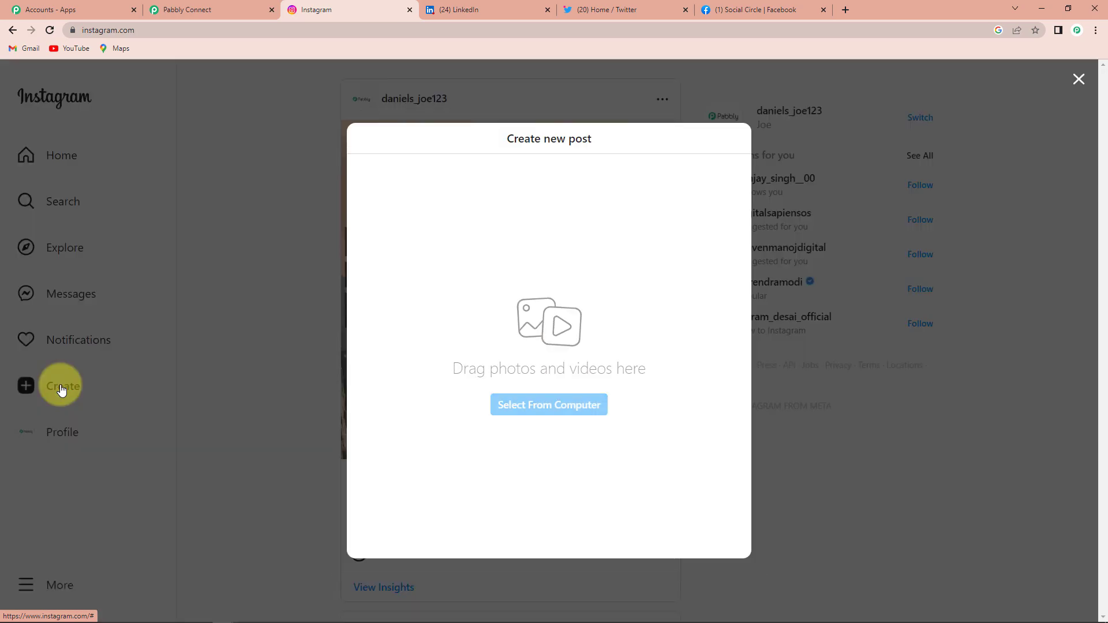
pyautogui.click(524, 407)
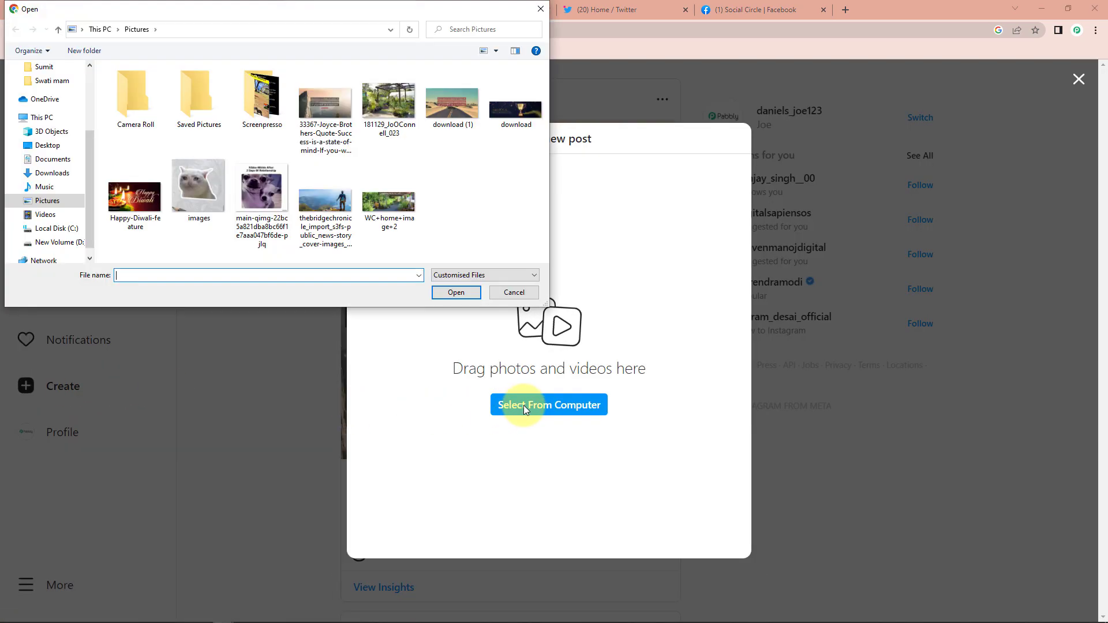
pyautogui.click(386, 198)
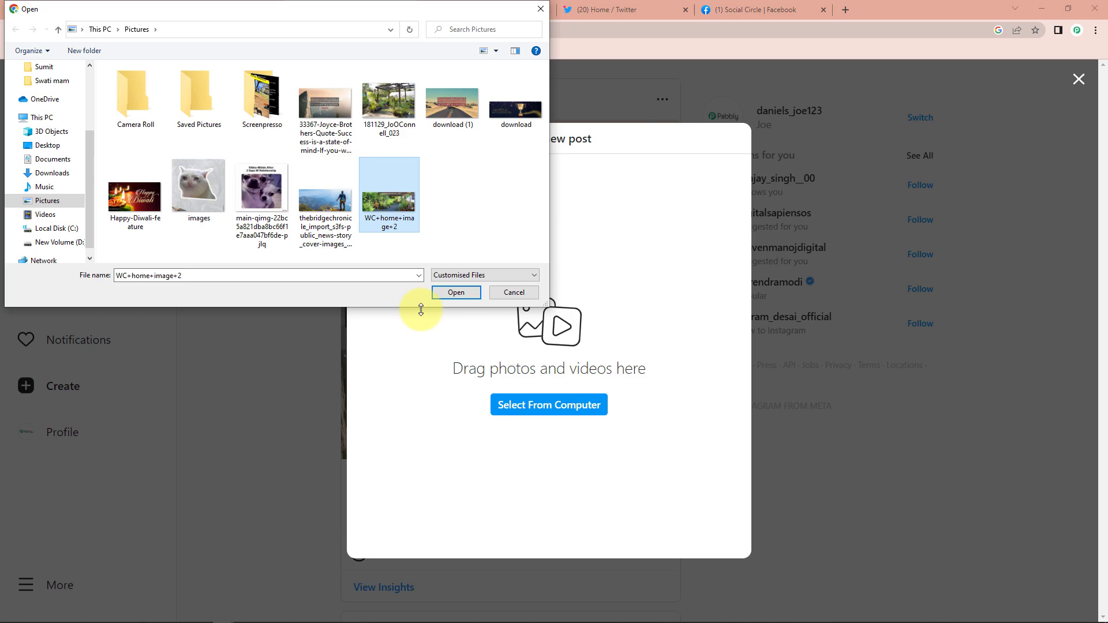
pyautogui.click(453, 293)
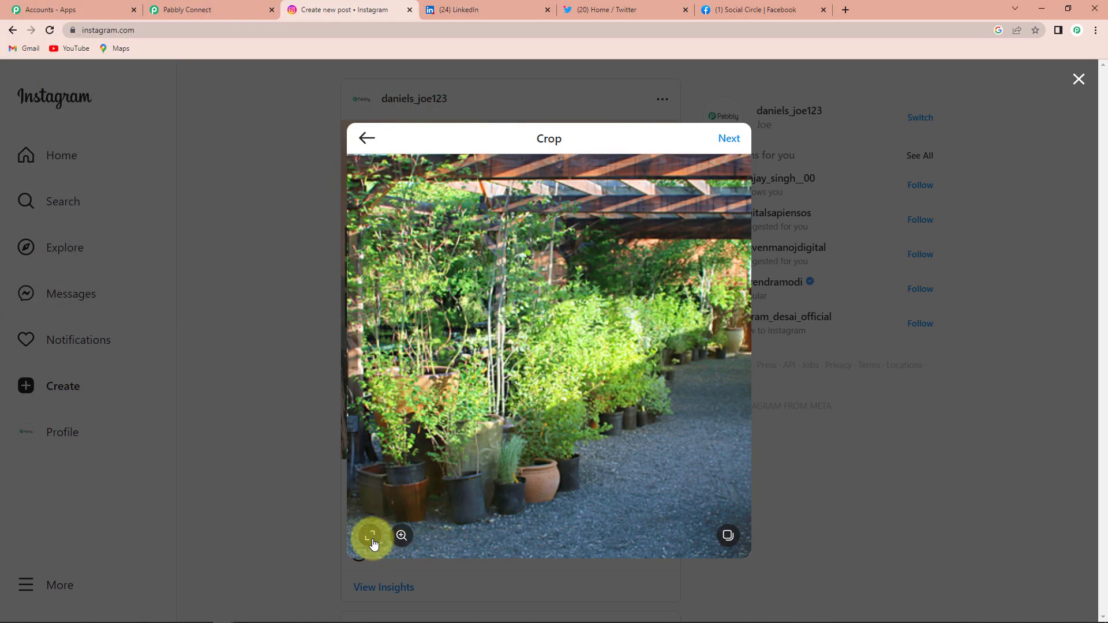
# Crop the post's picture to 16:9 and continue to the caption stage with the Original filter
pyautogui.click(370, 535)
pyautogui.click(404, 496)
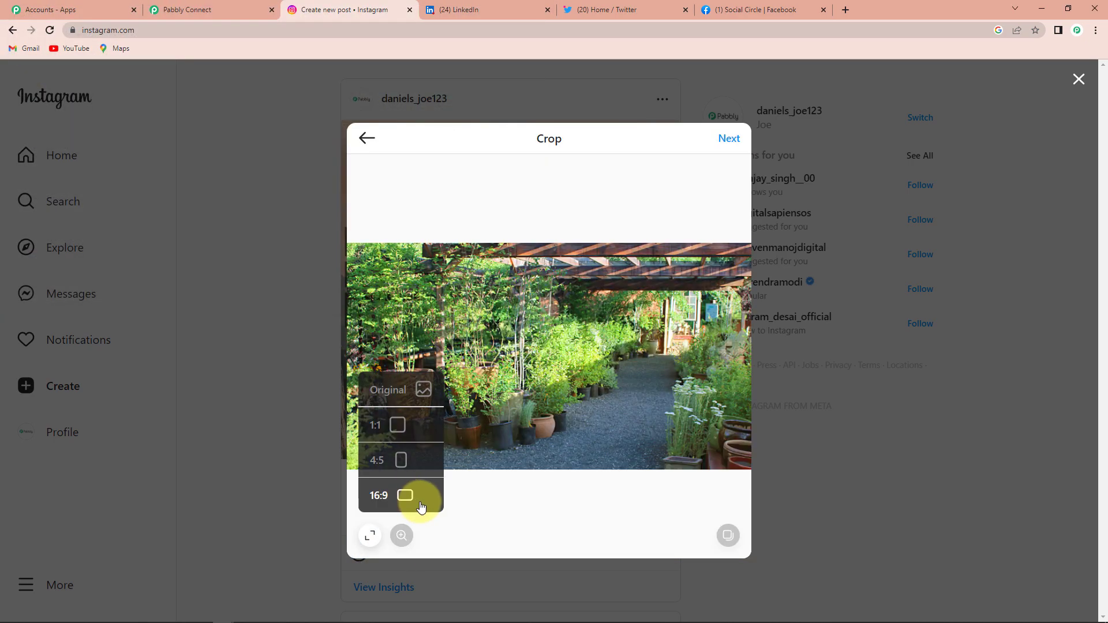
pyautogui.click(728, 139)
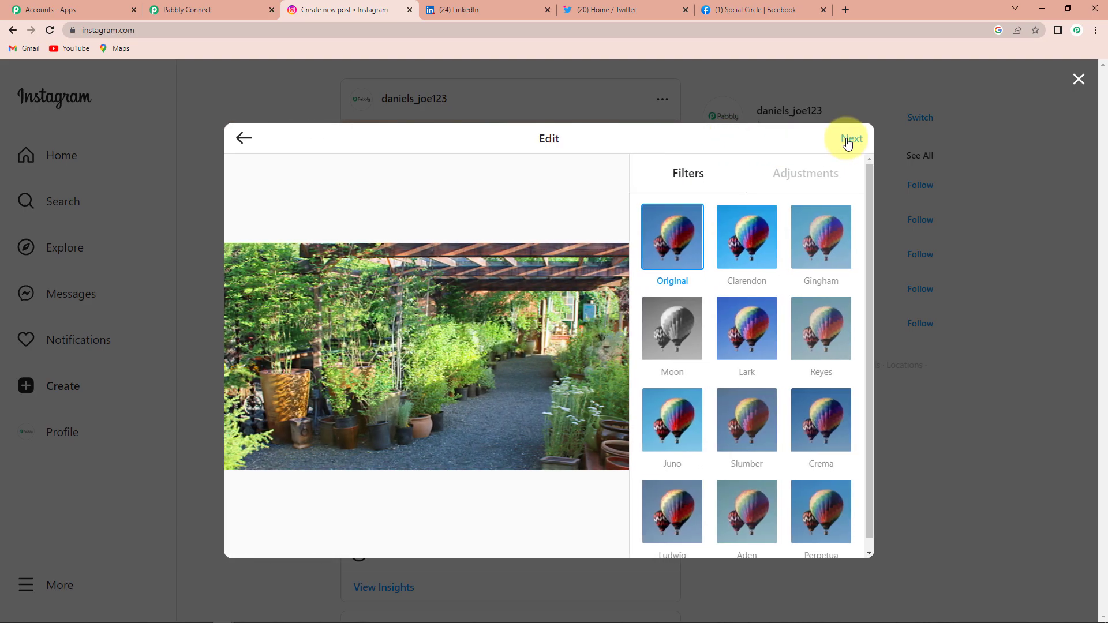
pyautogui.click(843, 139)
# Caption the post "Green is the need of the hour!", share it and close the confirmation
pyautogui.click(693, 220)
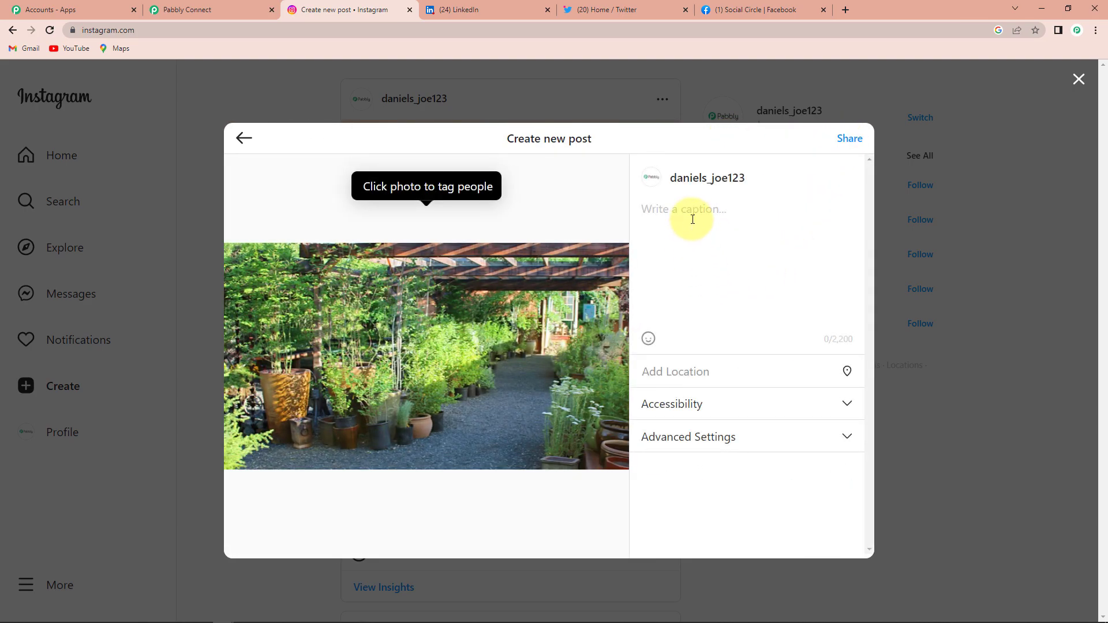
pyautogui.write('Green is the need of the hour!')
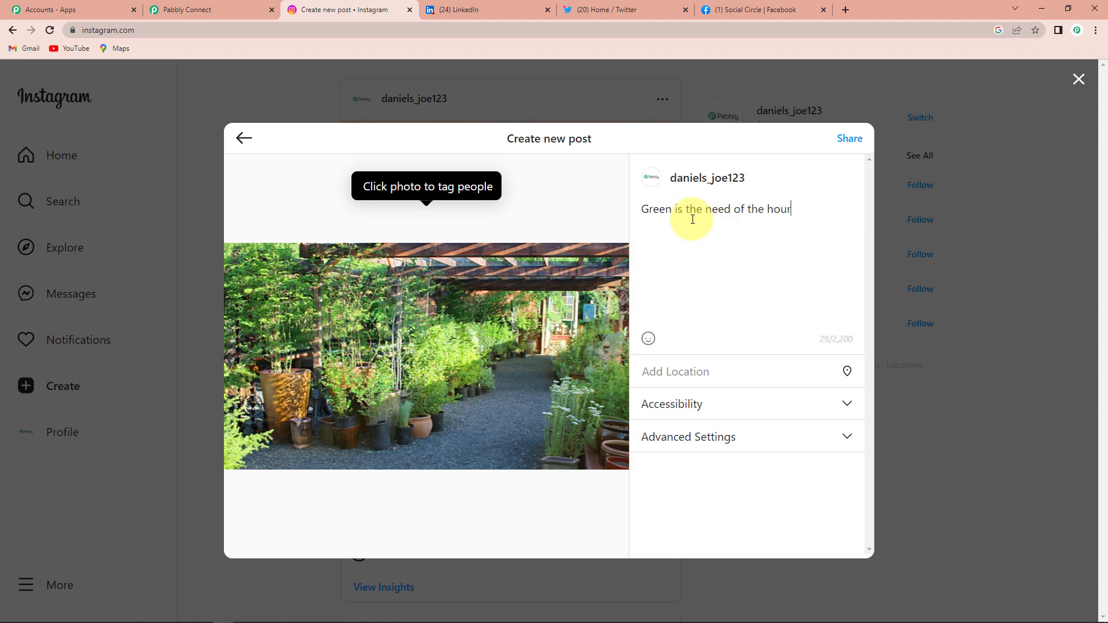
pyautogui.click(848, 139)
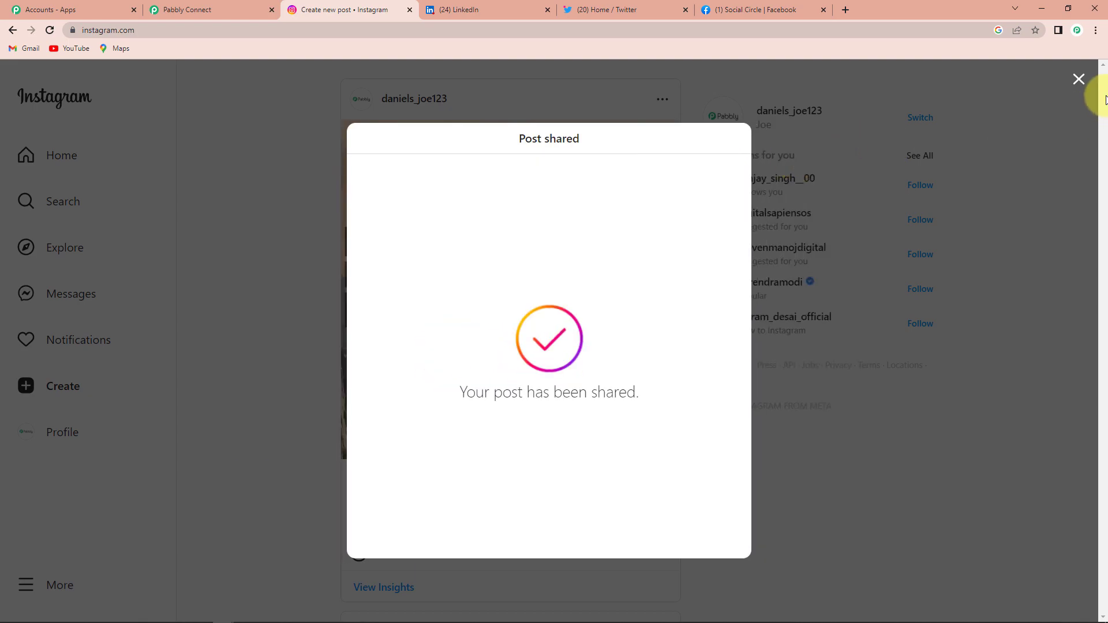
pyautogui.click(1078, 79)
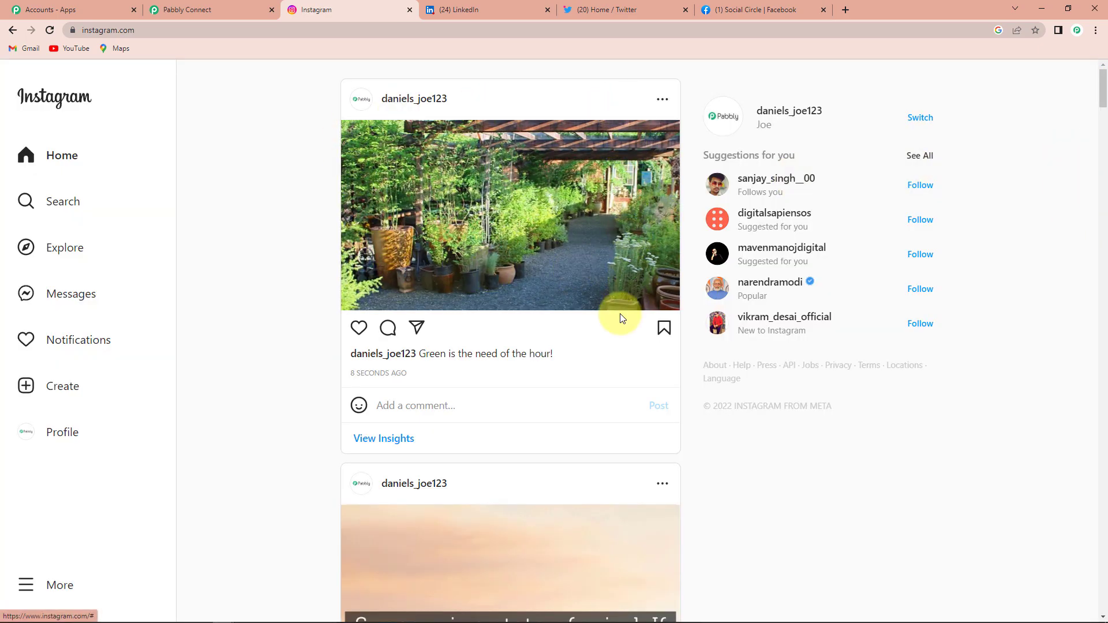
# Return to Pabbly Connect, save the Instagram trigger with a test request and review the received response fields
pyautogui.click(214, 7)
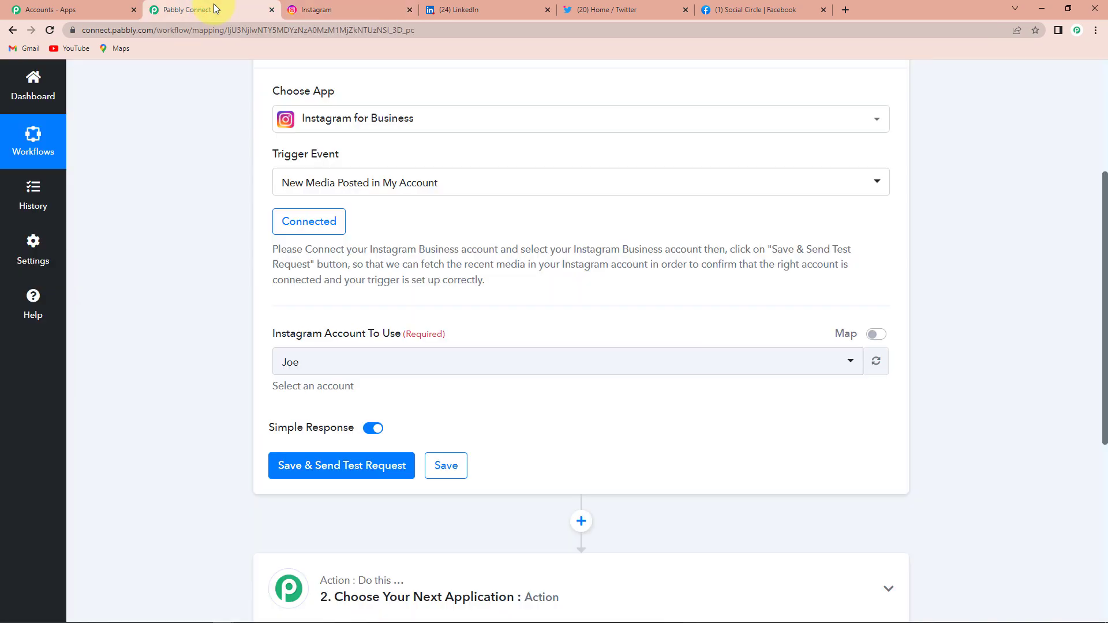
pyautogui.click(318, 464)
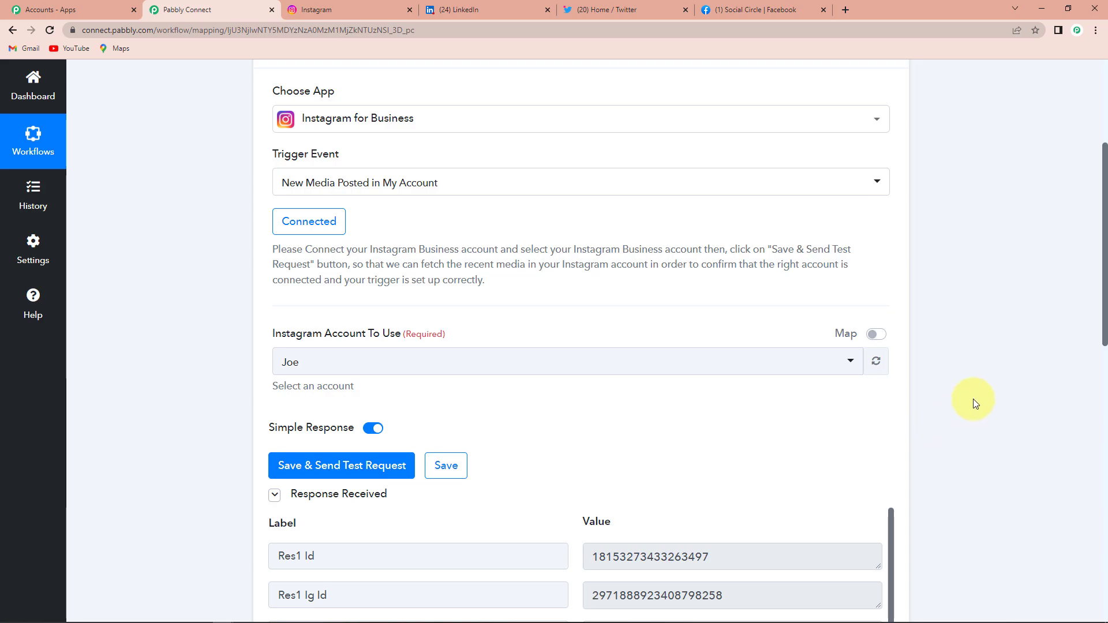
pyautogui.scroll(-3, 972, 399)
pyautogui.scroll(-4, 972, 399)
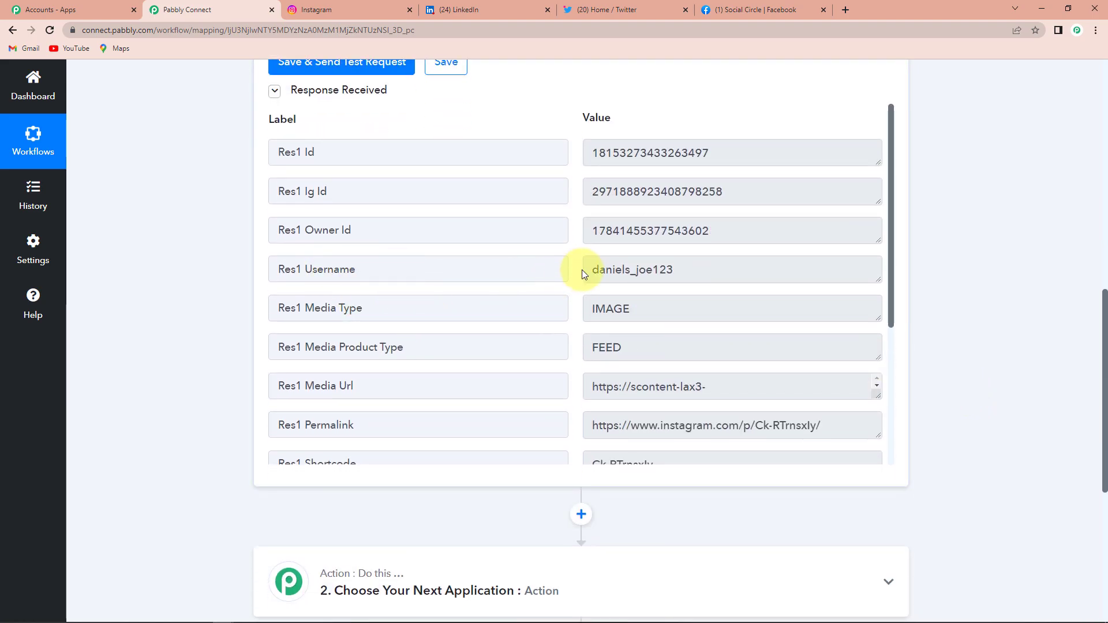
# Examine the Instagram trigger's received username, media type, media URL, caption and timestamp, enlarging the media URL value to read it
pyautogui.moveTo(575, 267); pyautogui.dragTo(694, 300)
pyautogui.click(588, 308)
pyautogui.moveTo(588, 308); pyautogui.dragTo(663, 309)
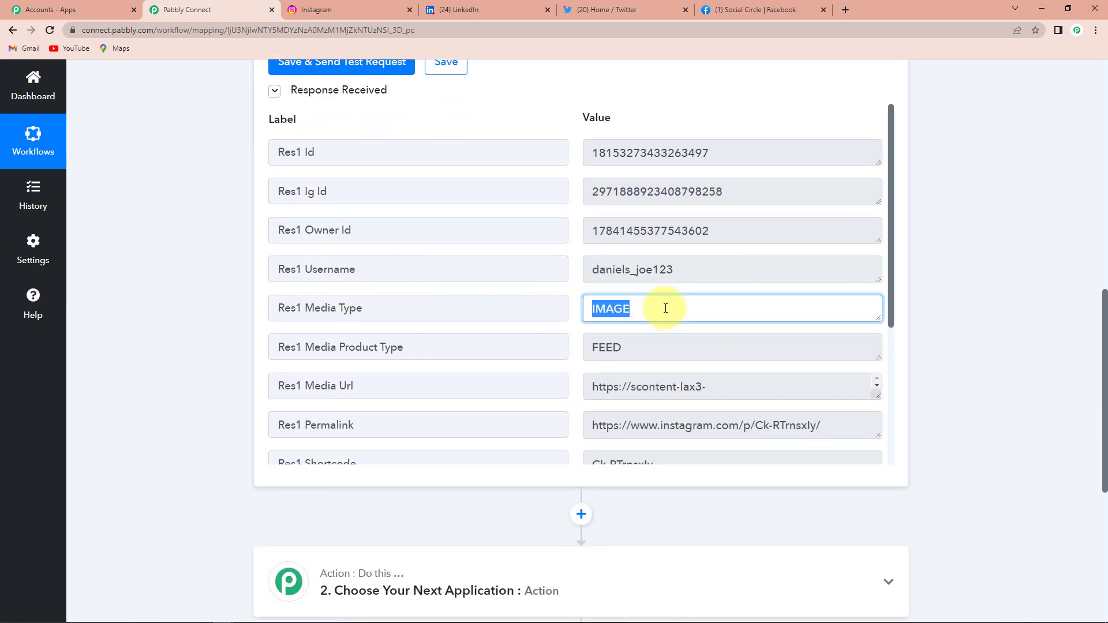
pyautogui.scroll(-2, 662, 346)
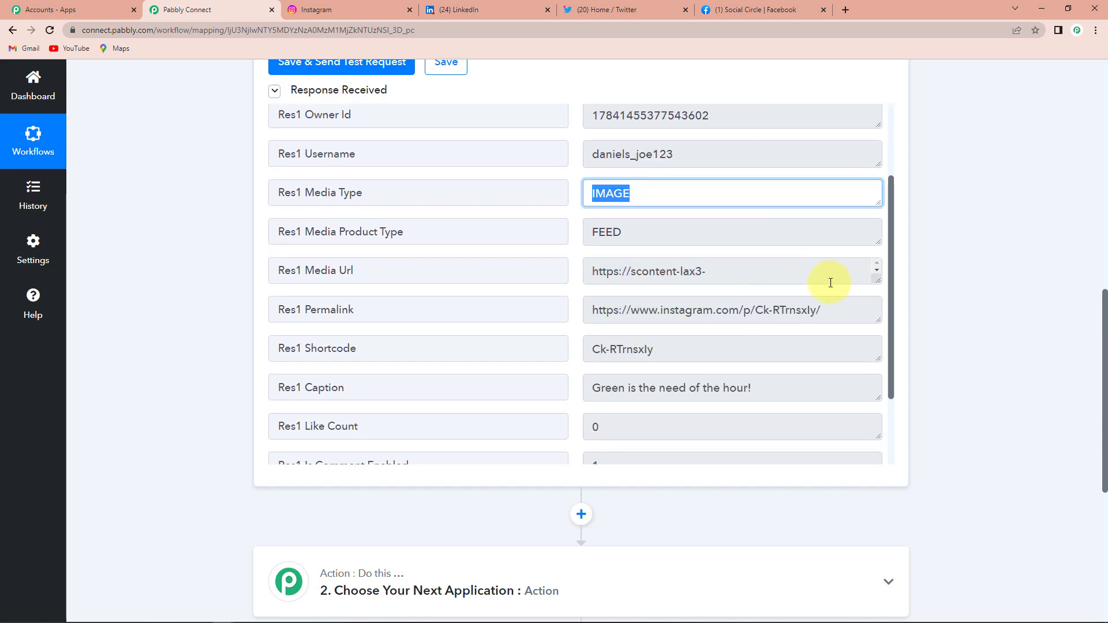
pyautogui.click(876, 279)
pyautogui.moveTo(878, 289); pyautogui.dragTo(875, 317)
pyautogui.scroll(-1, 951, 306)
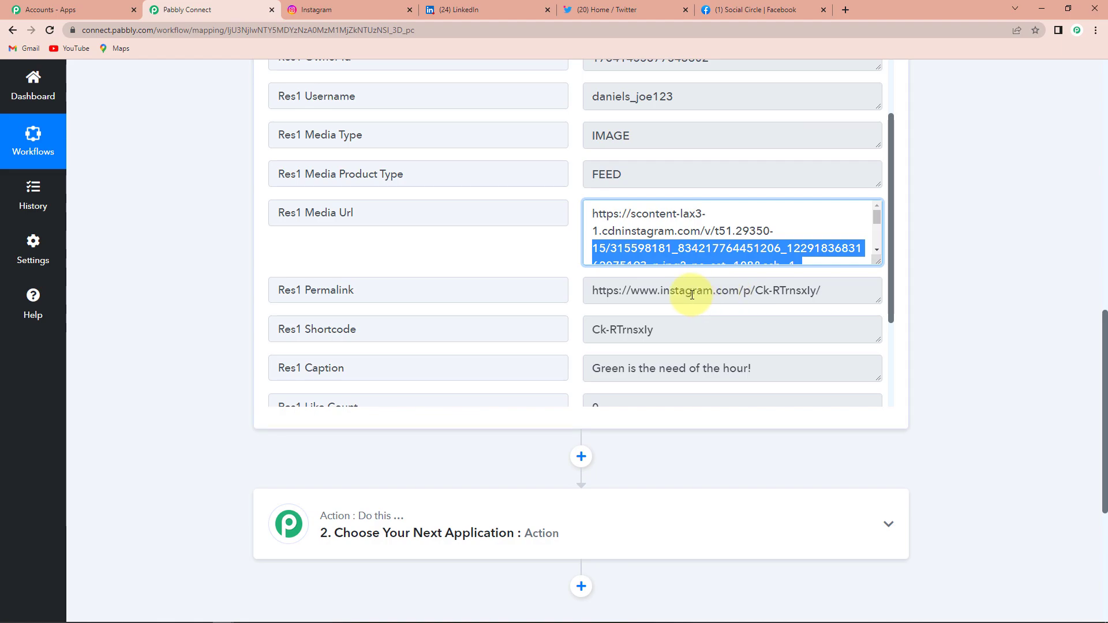
pyautogui.scroll(-2, 734, 317)
pyautogui.moveTo(590, 254); pyautogui.dragTo(787, 258)
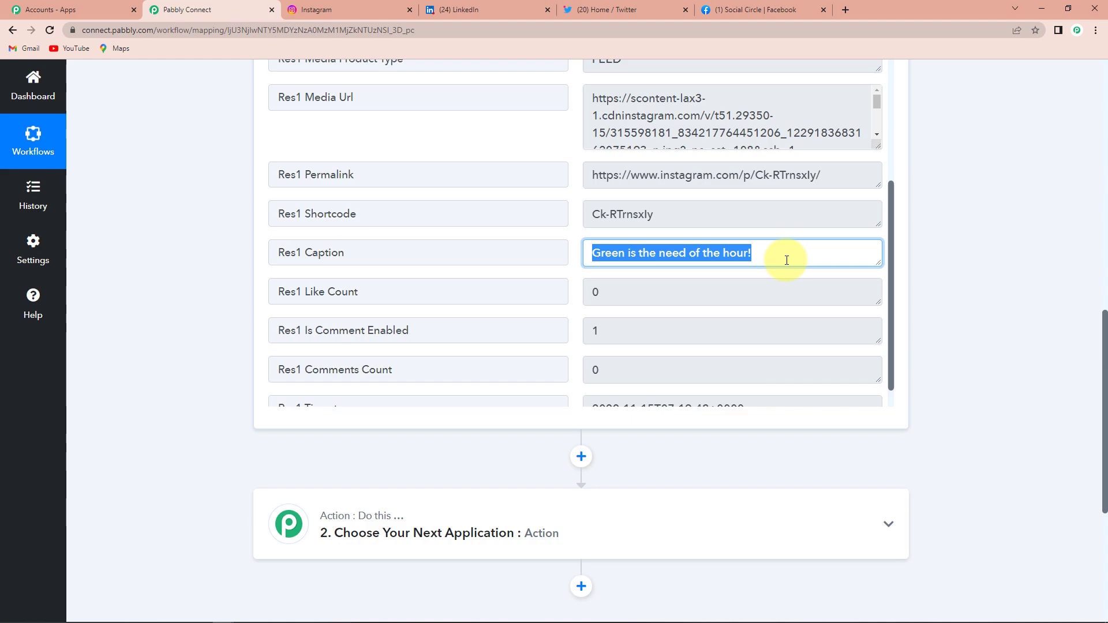
pyautogui.scroll(-1, 740, 306)
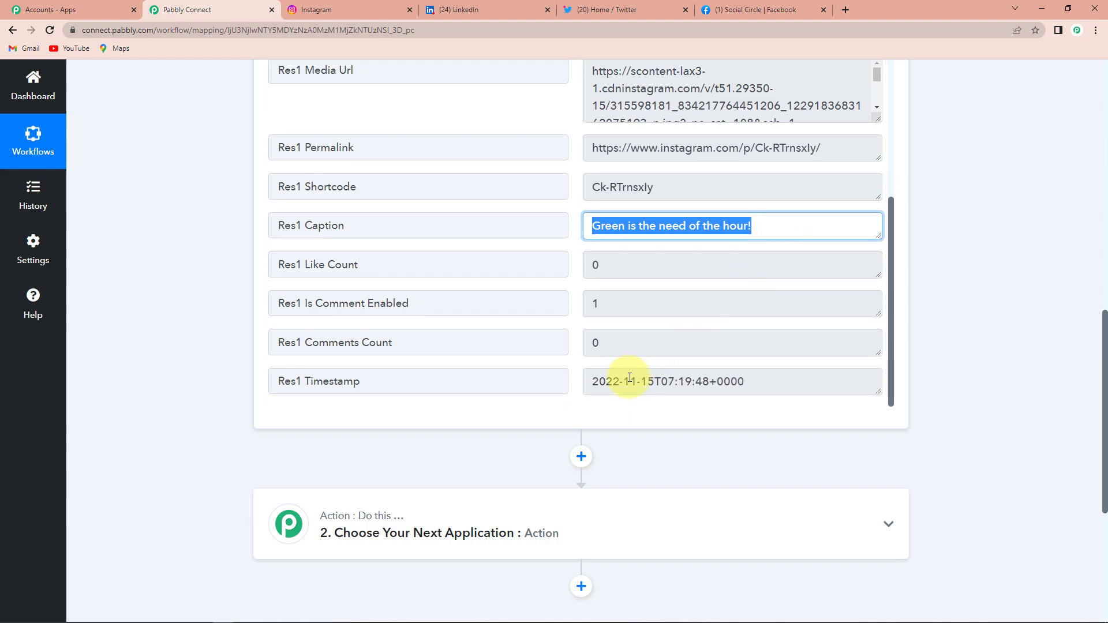
pyautogui.moveTo(593, 382); pyautogui.dragTo(796, 379)
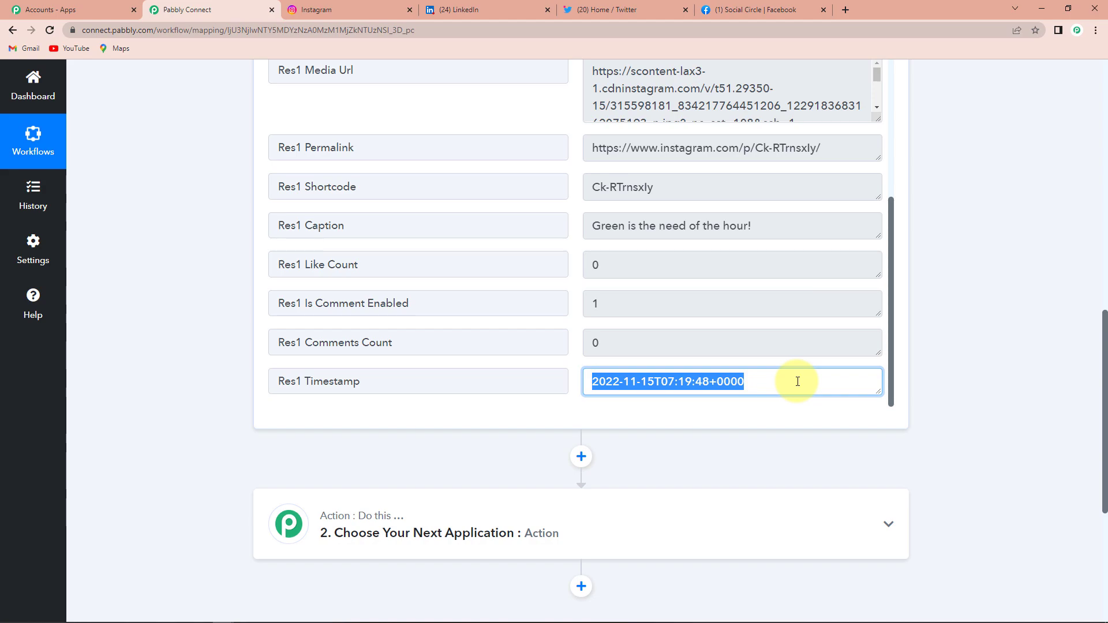
pyautogui.click(976, 371)
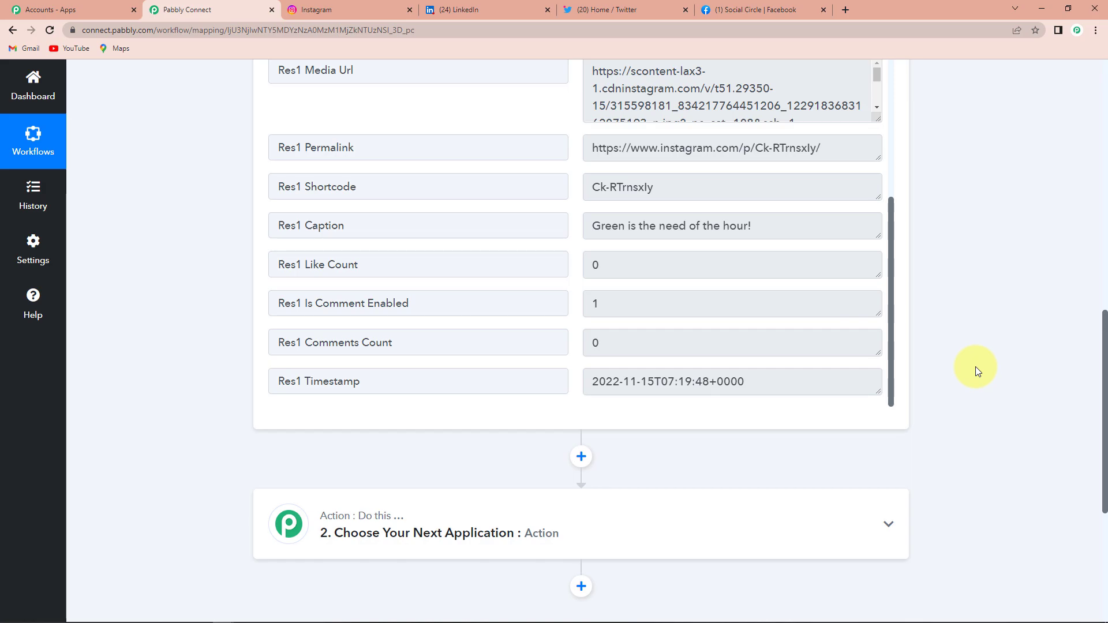
# Set up the workflow's second step as a Twitter action with the Create Tweet with Media event
pyautogui.scroll(-3, 975, 369)
pyautogui.click(402, 360)
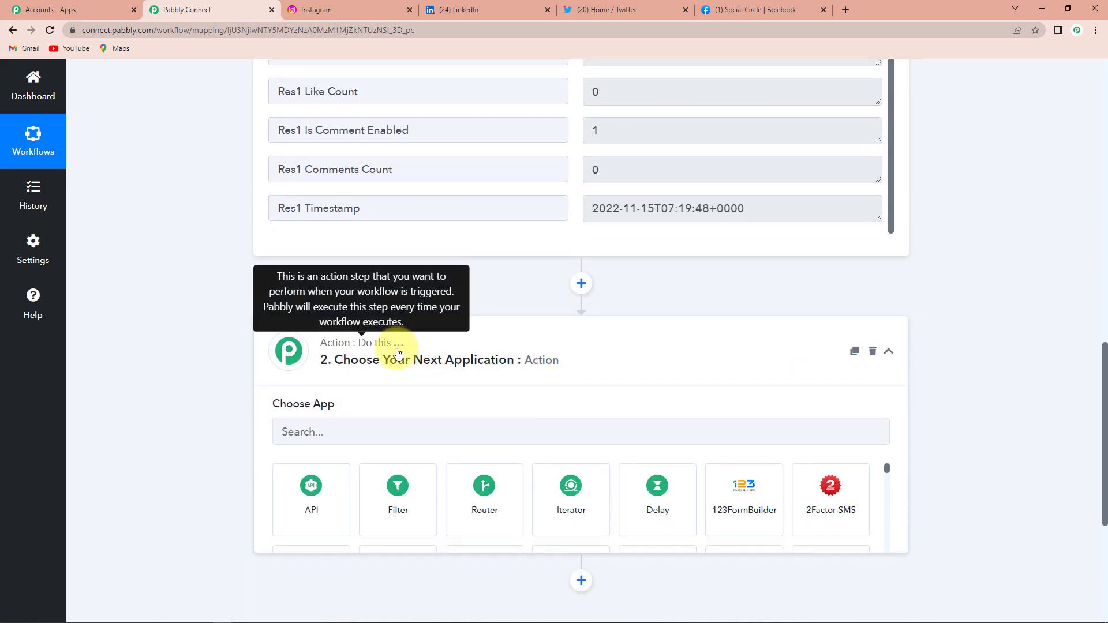
pyautogui.click(358, 436)
pyautogui.write('tw')
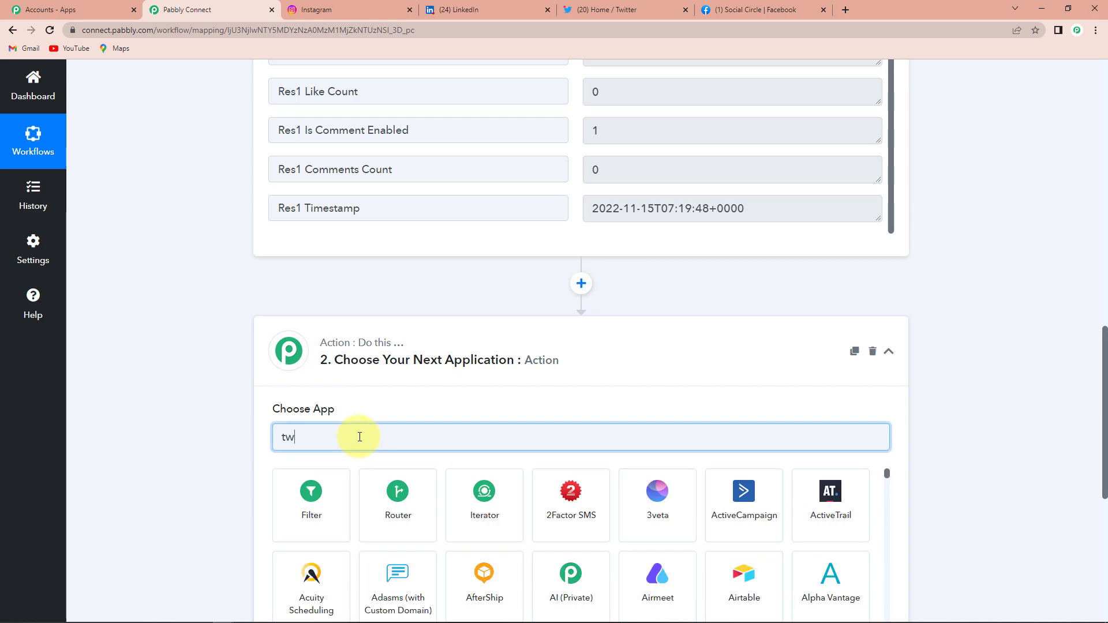
pyautogui.write('itter')
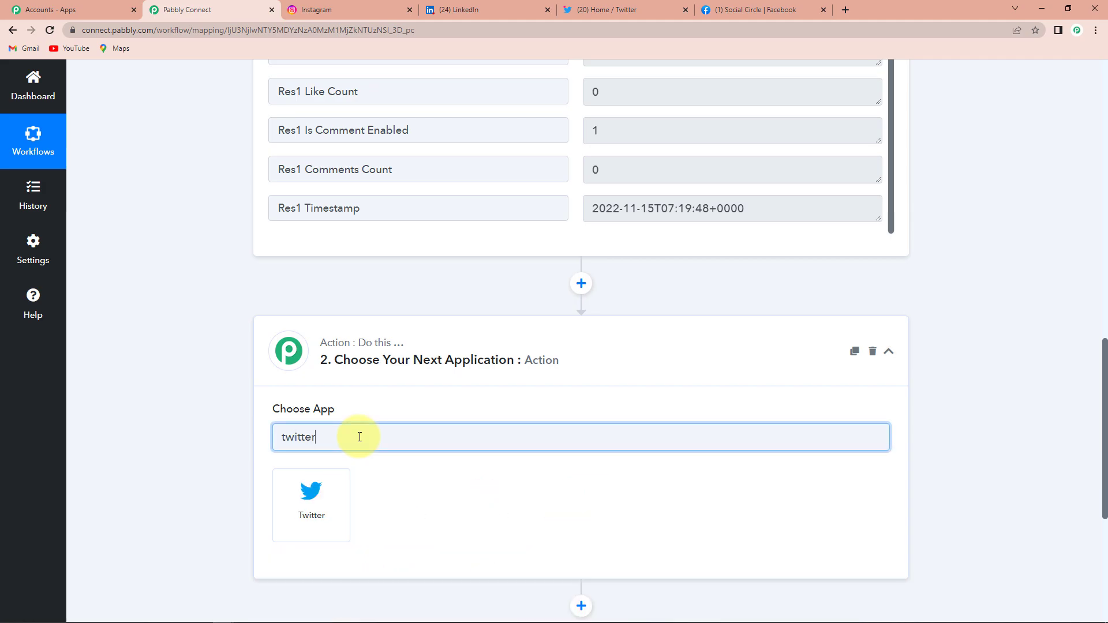
pyautogui.click(306, 503)
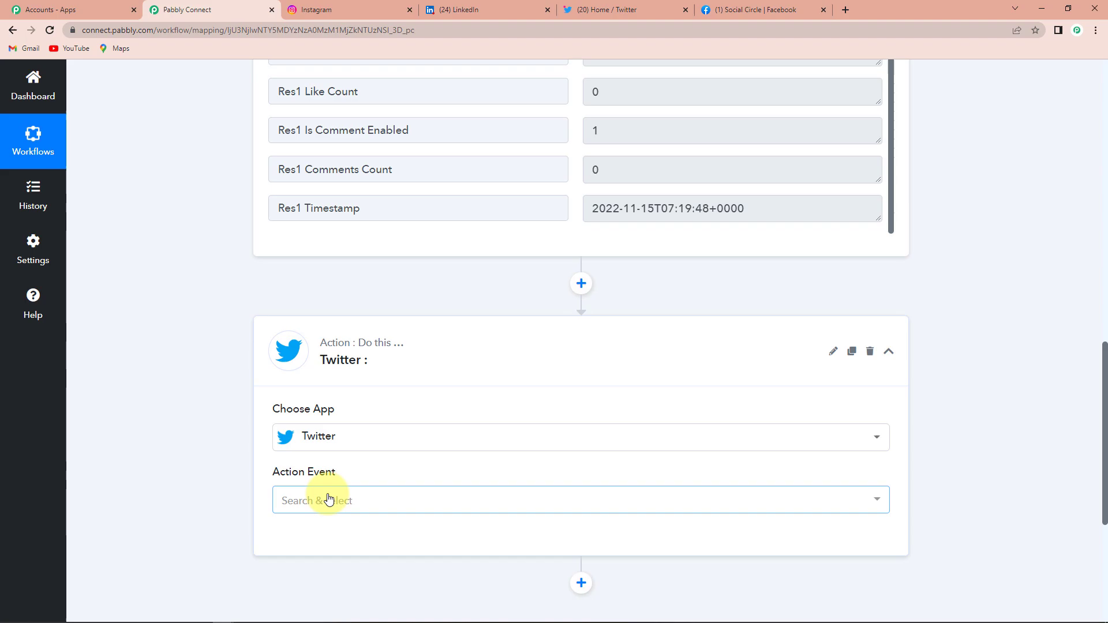
pyautogui.click(324, 502)
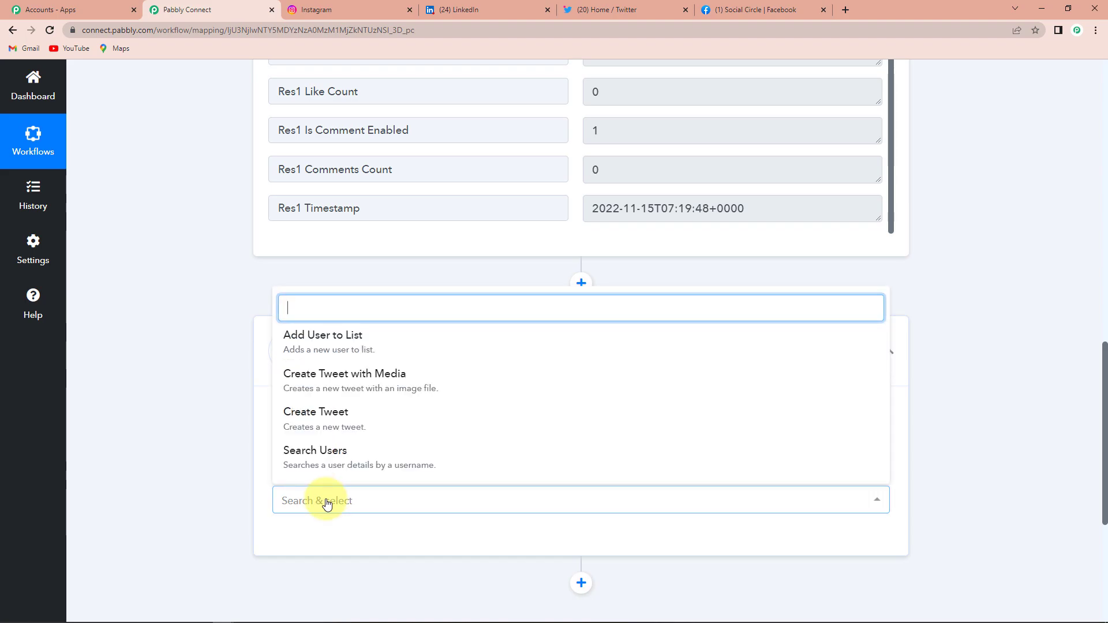
pyautogui.click(325, 385)
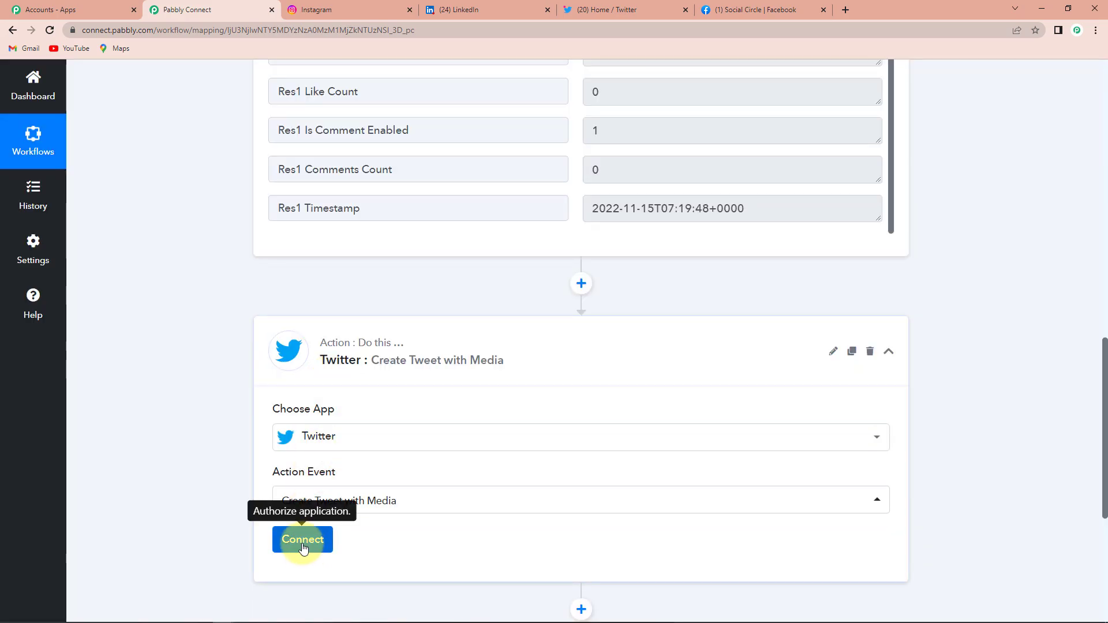
# Add a new Twitter connection for this action and authorize Pabbly Connect to access the account
pyautogui.click(303, 547)
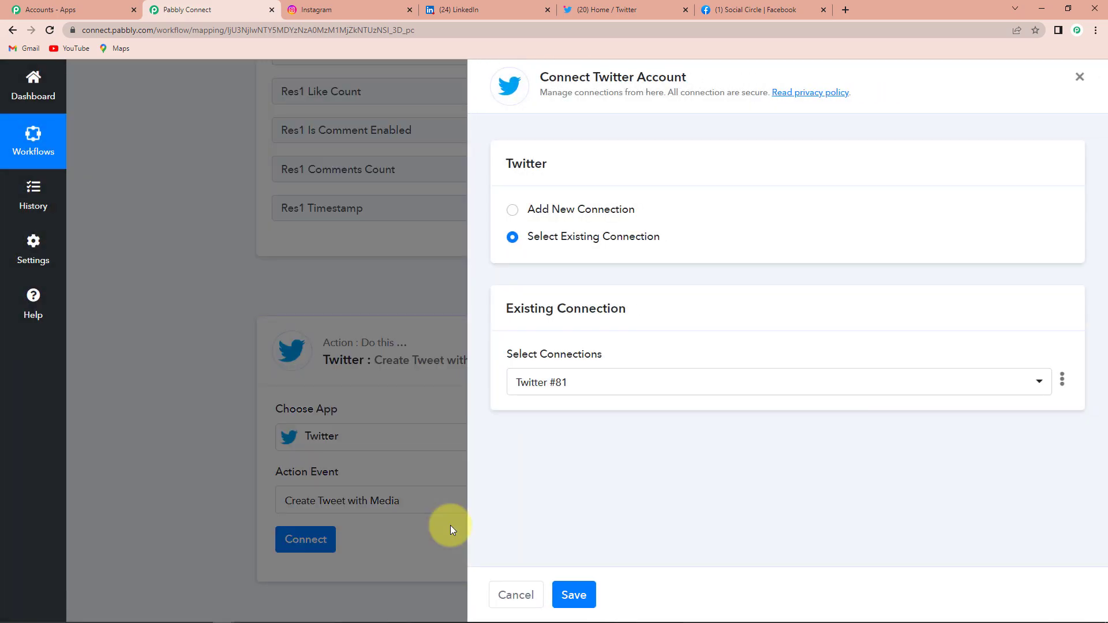
pyautogui.click(512, 210)
pyautogui.click(570, 365)
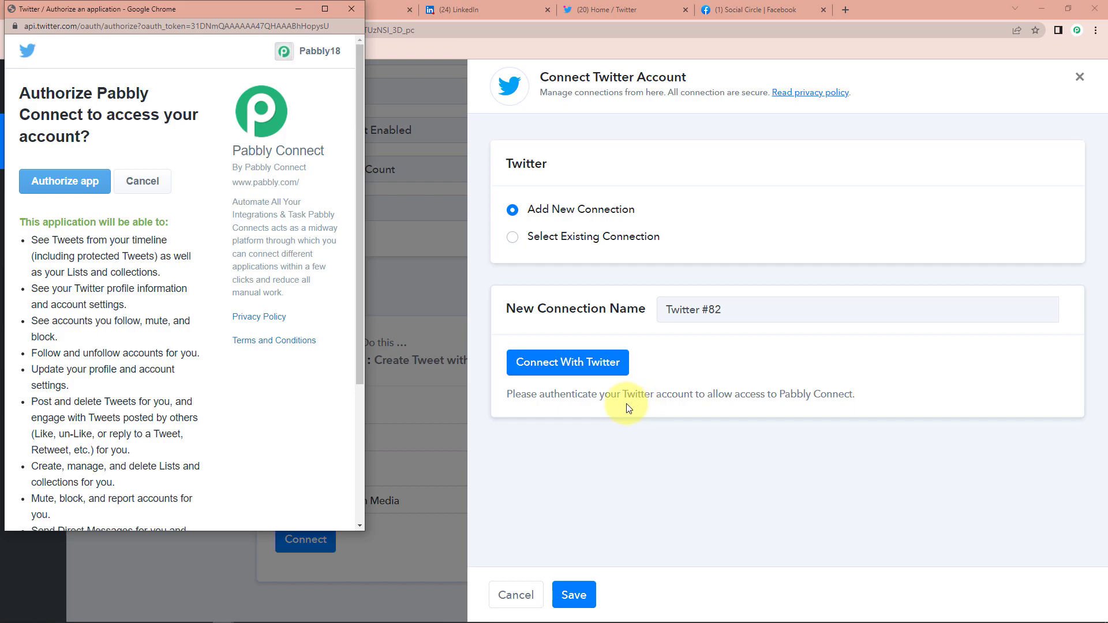
pyautogui.click(56, 184)
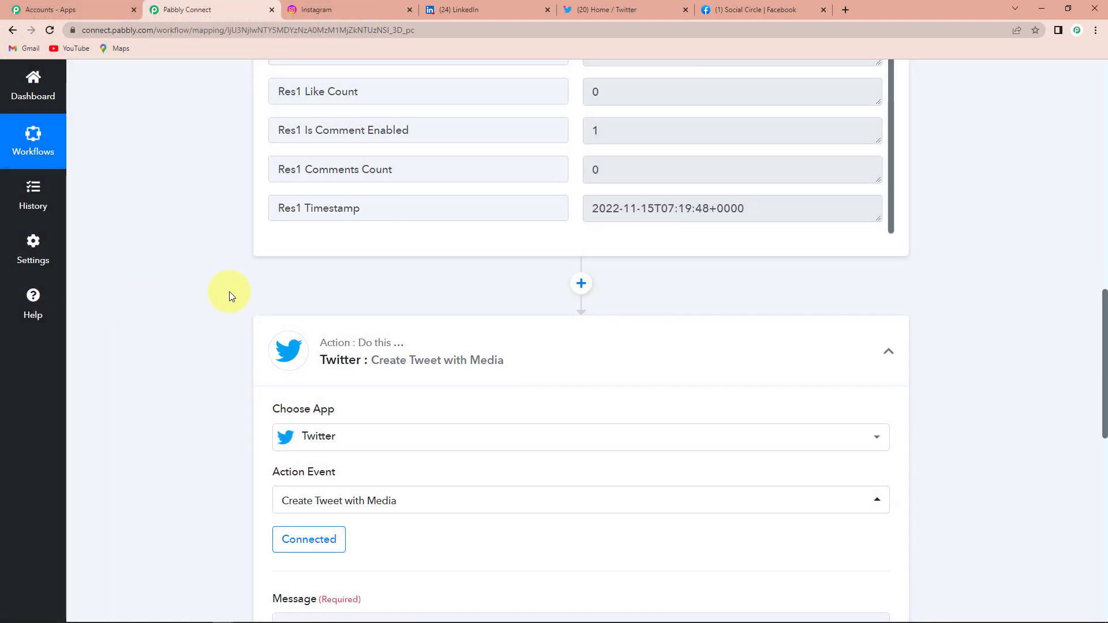
# Map the Instagram trigger's Res1 Caption into the tweet's Message field
pyautogui.scroll(-5, 335, 305)
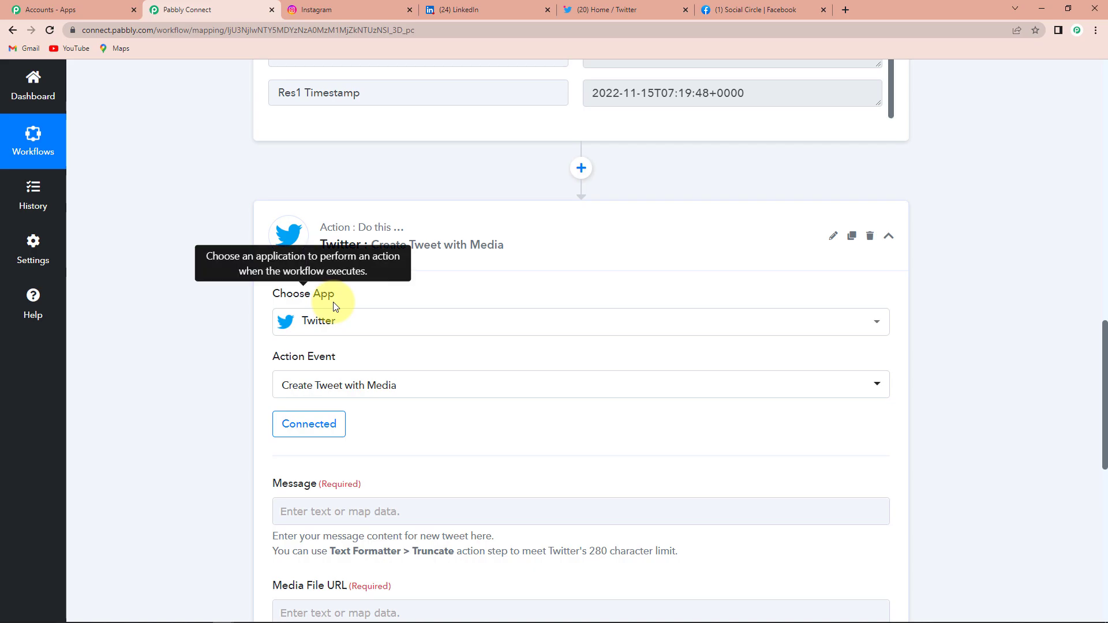
pyautogui.scroll(-3, 335, 306)
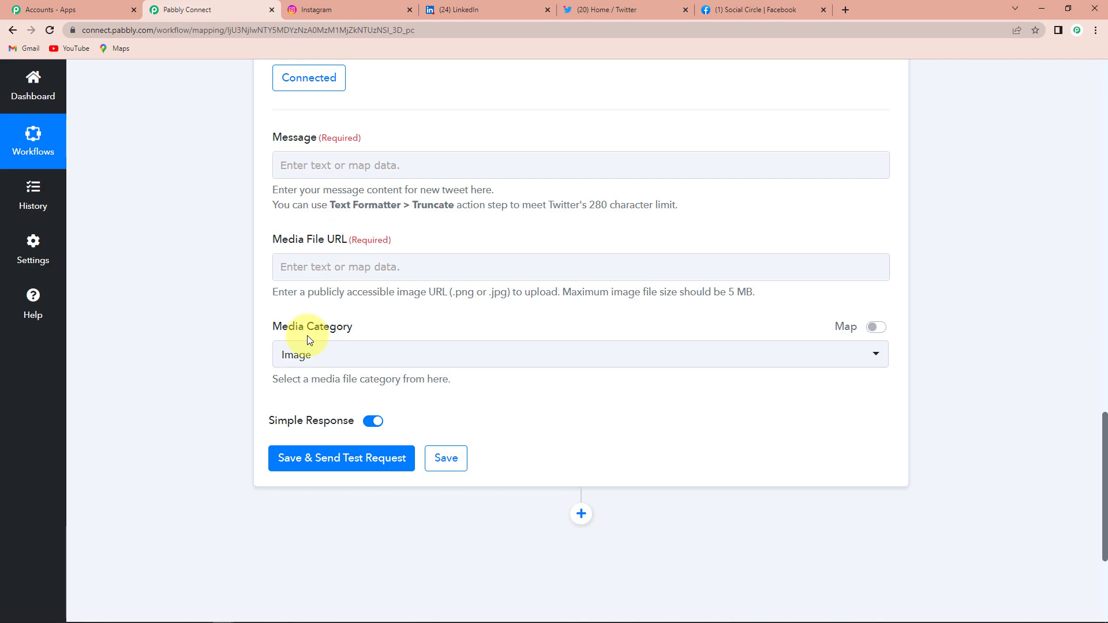
pyautogui.click(293, 165)
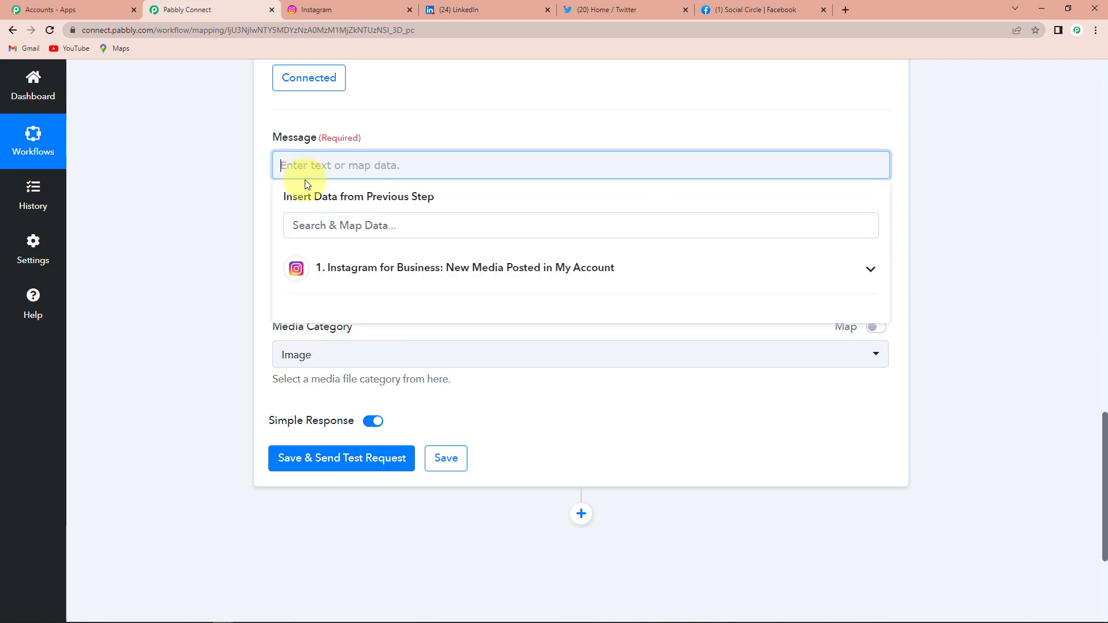
pyautogui.click(430, 273)
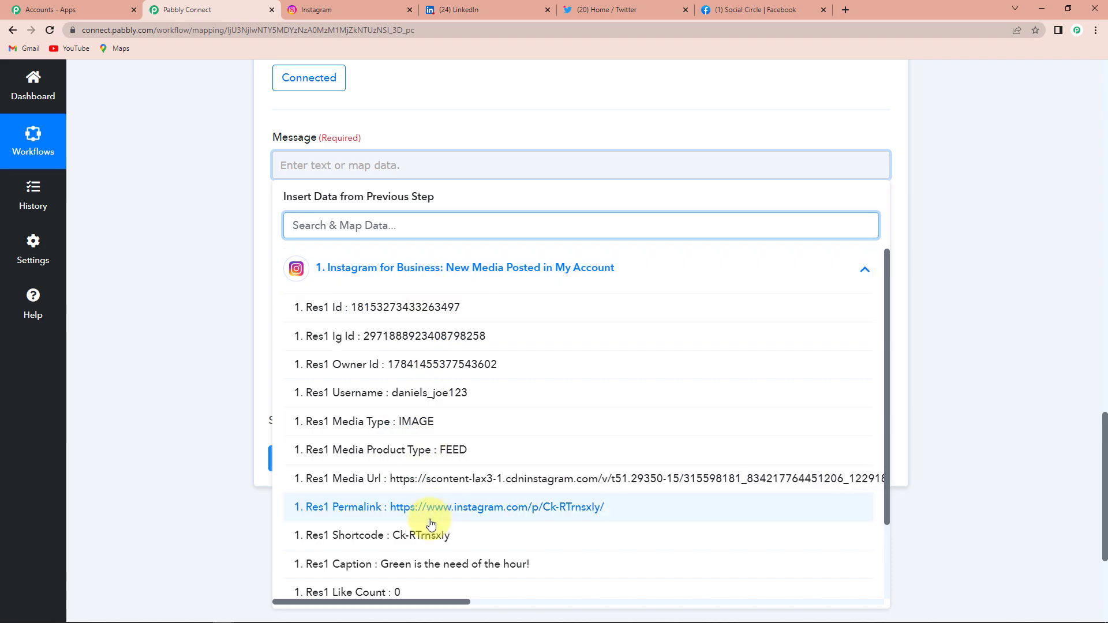
pyautogui.click(430, 563)
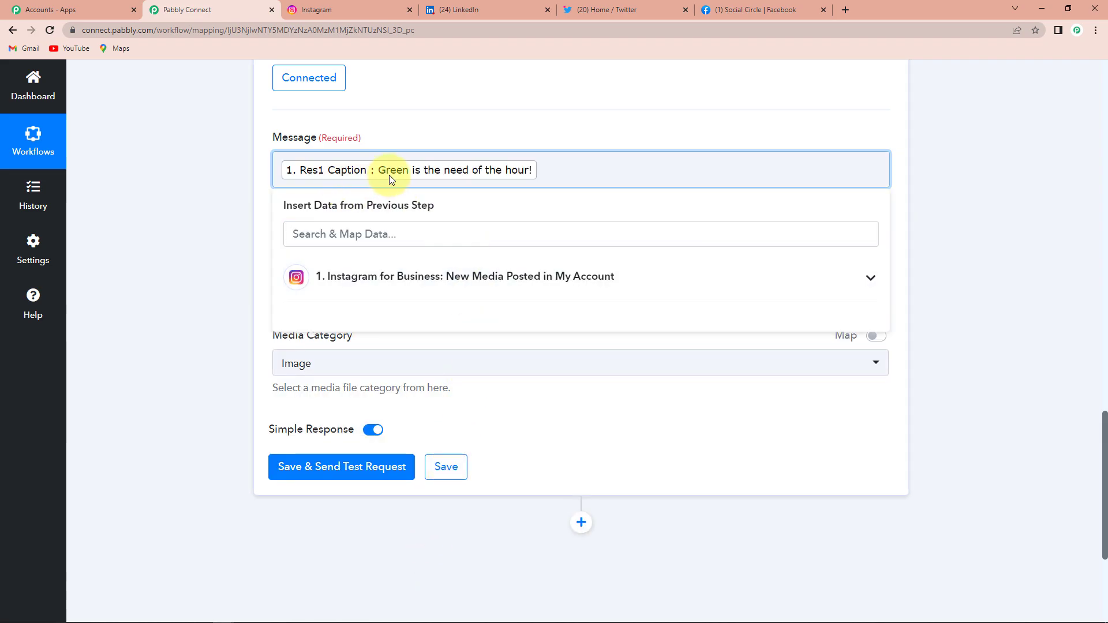
pyautogui.click(218, 191)
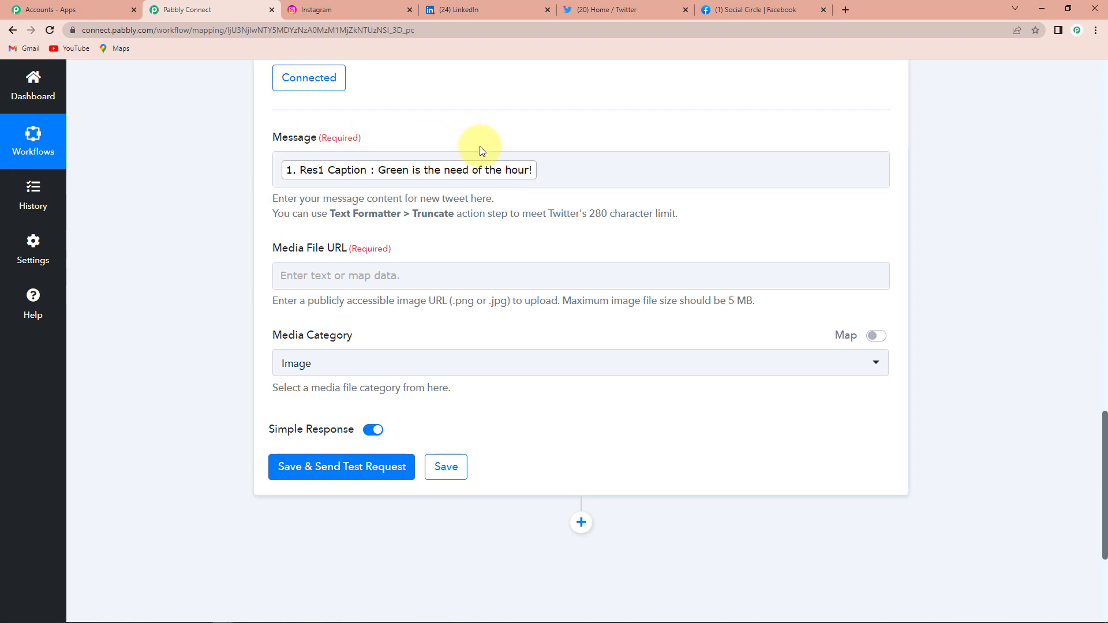
# Map the Instagram trigger's Res1 Media Url into the tweet's Media File URL field
pyautogui.click(295, 286)
pyautogui.click(285, 275)
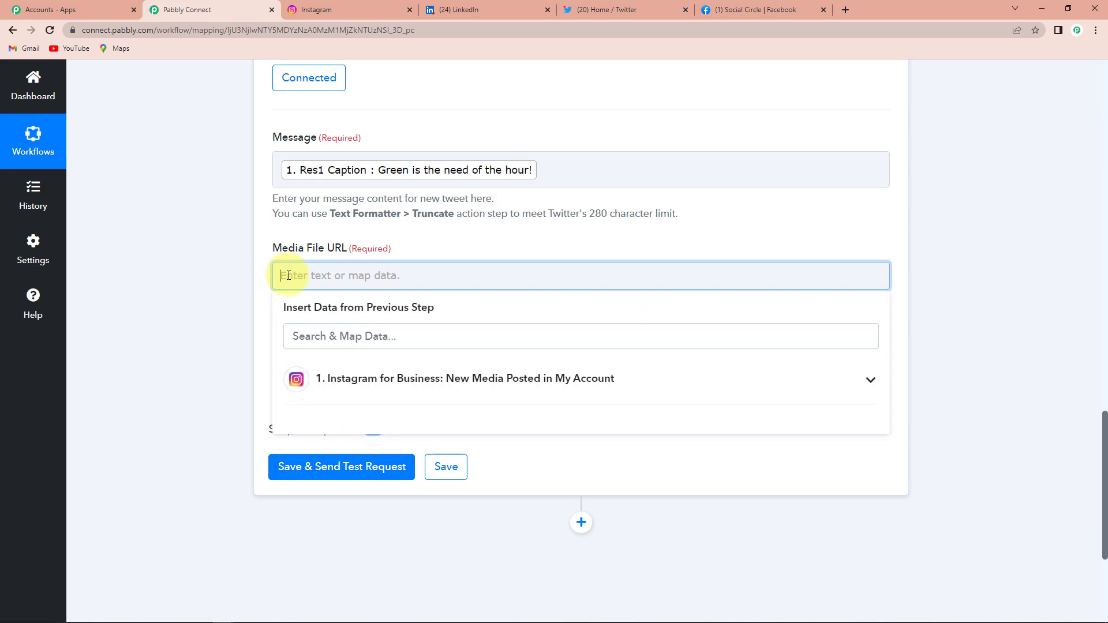
pyautogui.click(348, 382)
pyautogui.scroll(-1, 519, 531)
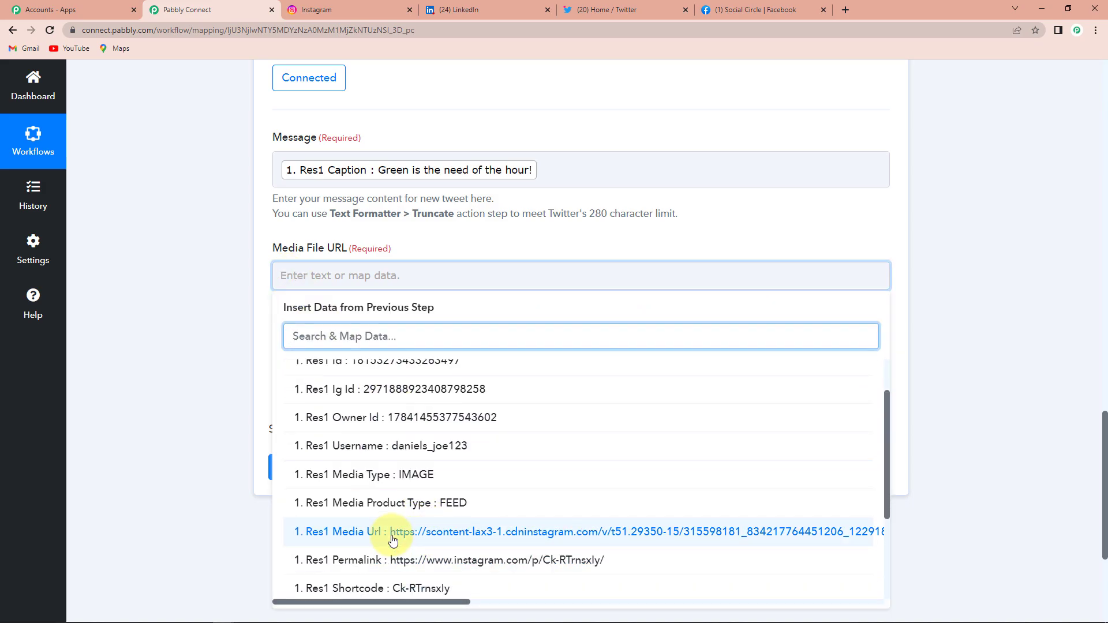
pyautogui.click(404, 529)
pyautogui.click(210, 348)
# Save the Twitter action with Image as the media category, send a test request and view its response
pyautogui.scroll(-3, 210, 348)
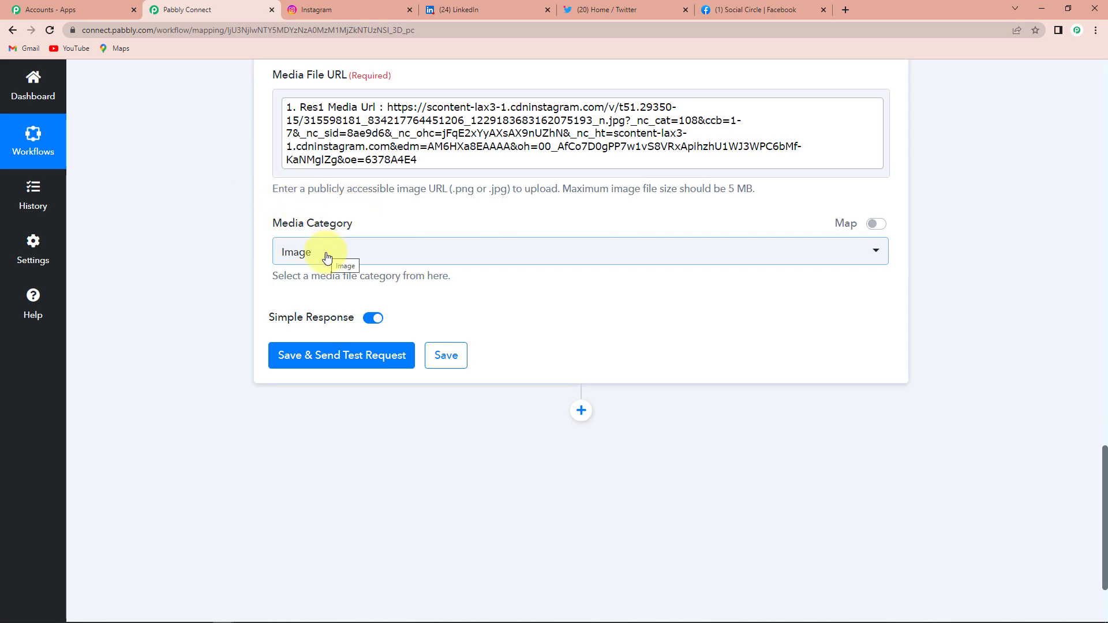
pyautogui.click(354, 363)
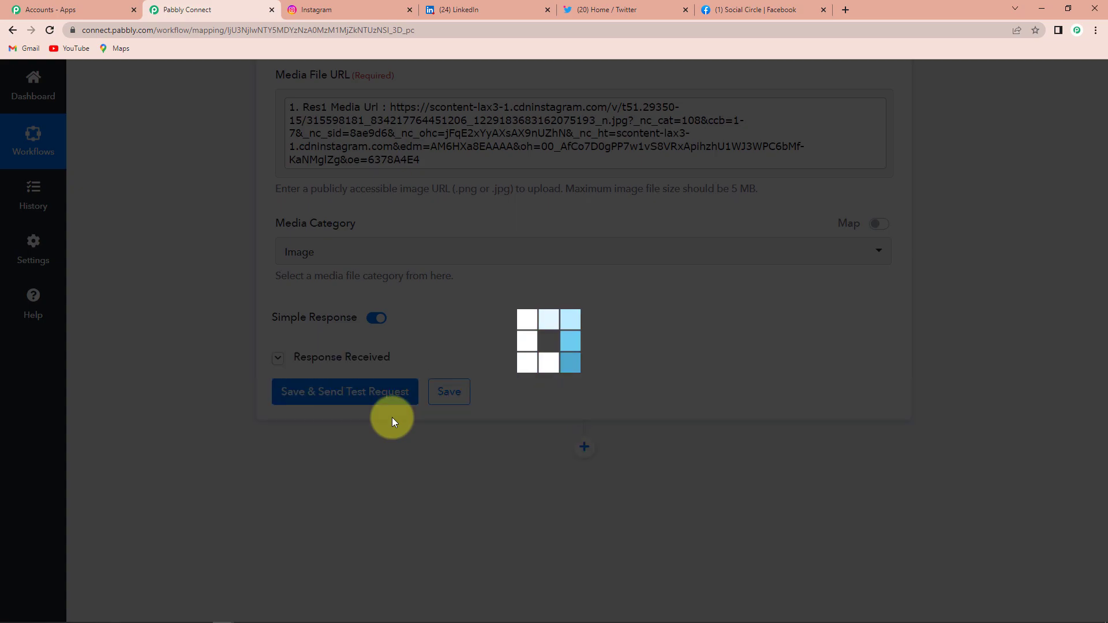
pyautogui.scroll(-2, 952, 422)
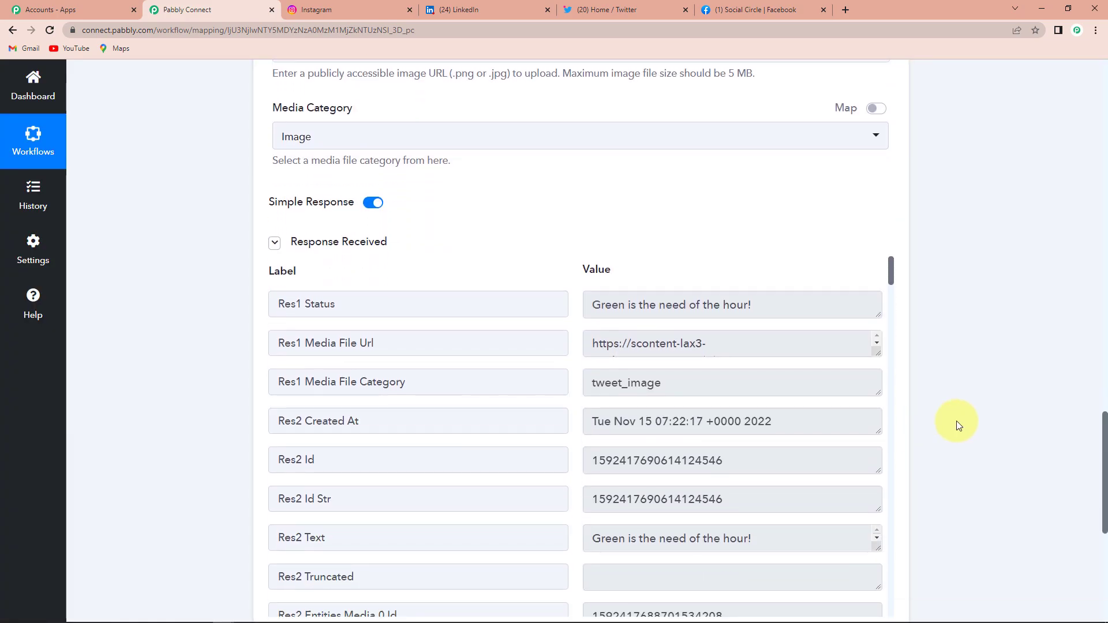
# Switch to Twitter and open the account's profile to check the newest tweet's text and picture
pyautogui.click(625, 10)
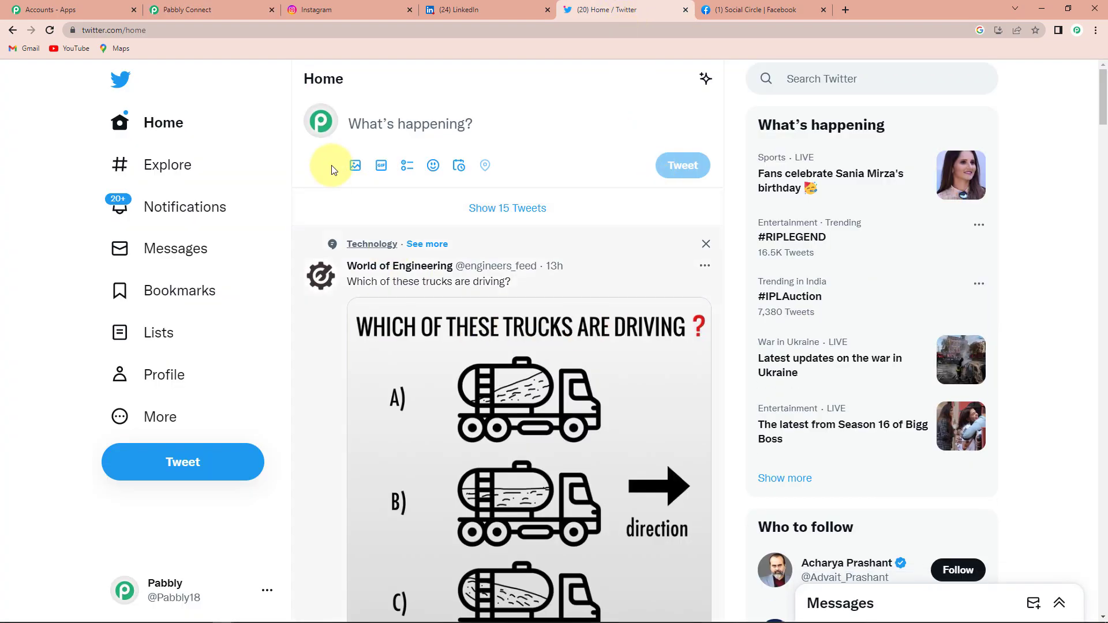
pyautogui.click(214, 388)
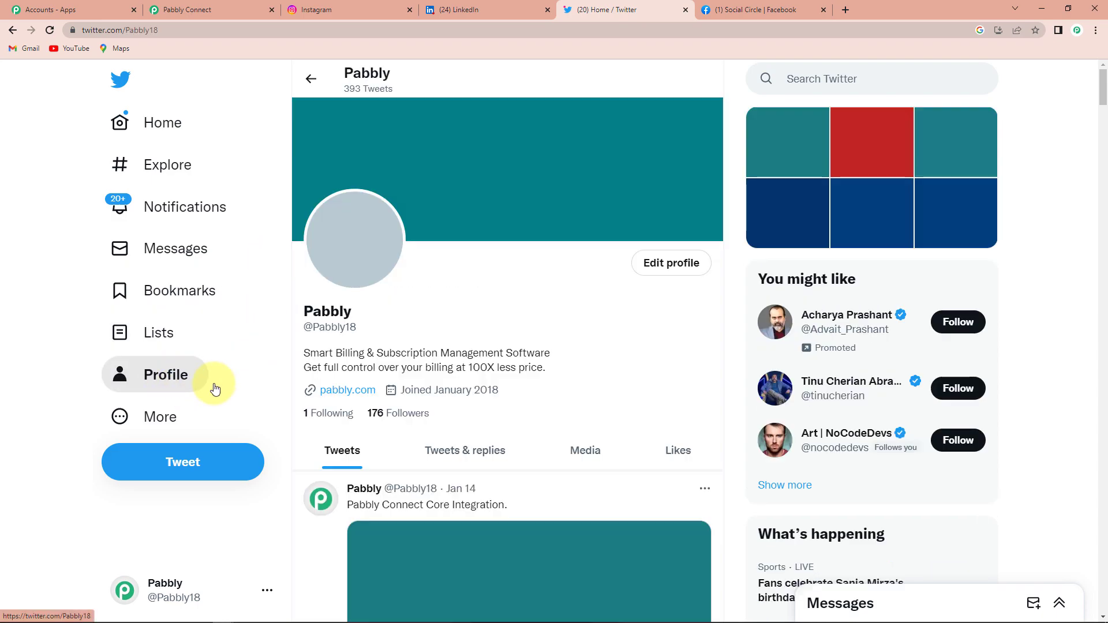
pyautogui.scroll(-2, 661, 387)
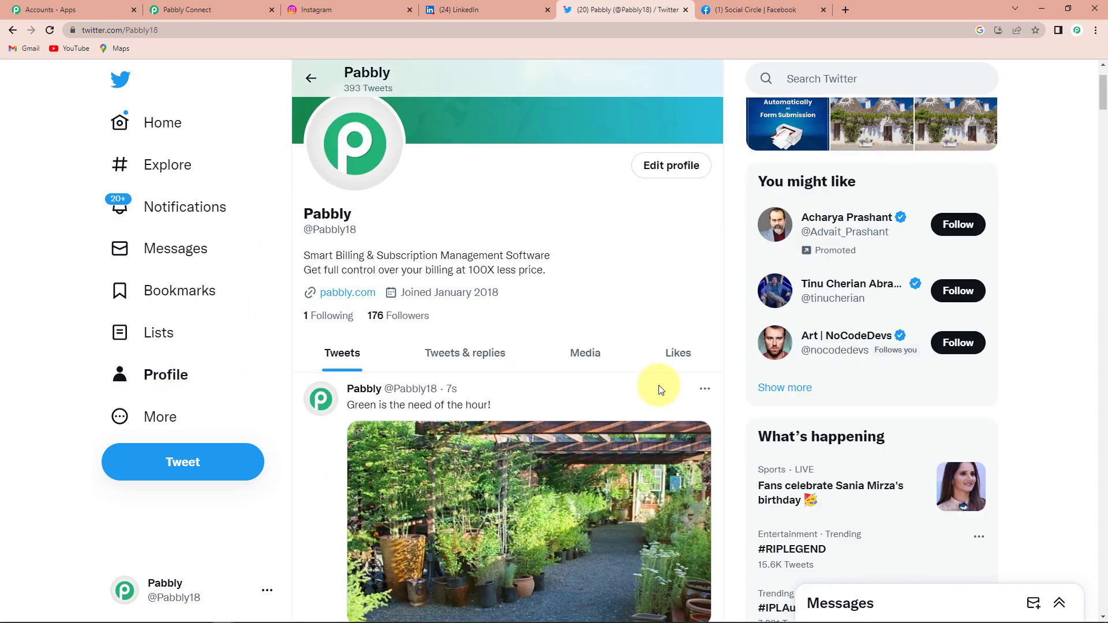
pyautogui.scroll(-2, 661, 389)
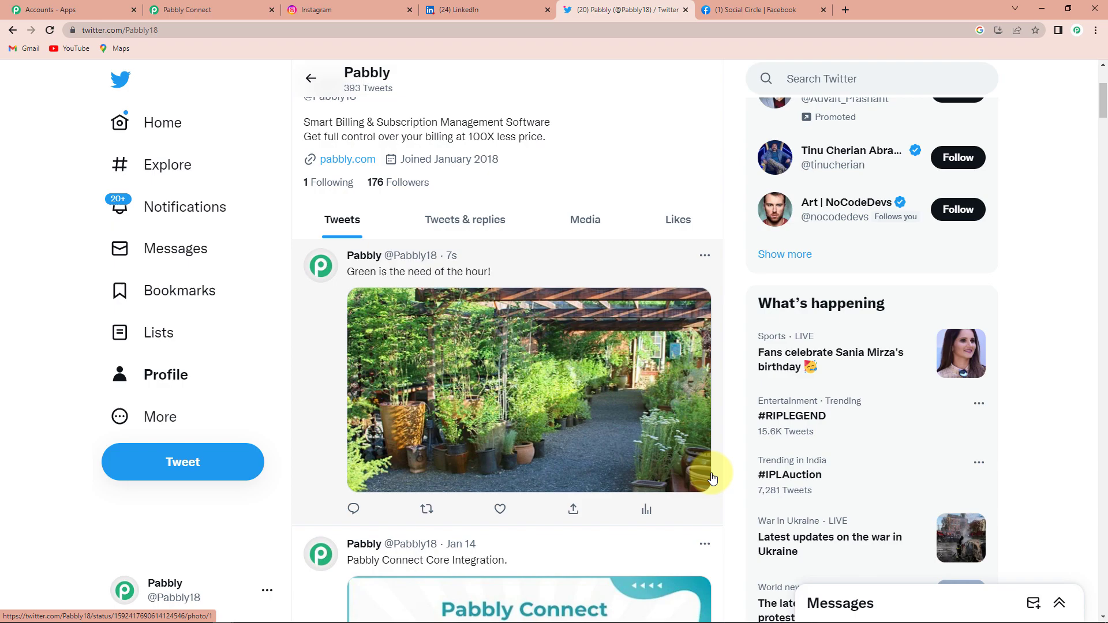
# Return to the Pabbly Connect workflow and add a Facebook Groups action step with Post Photo as the action event
pyautogui.click(198, 11)
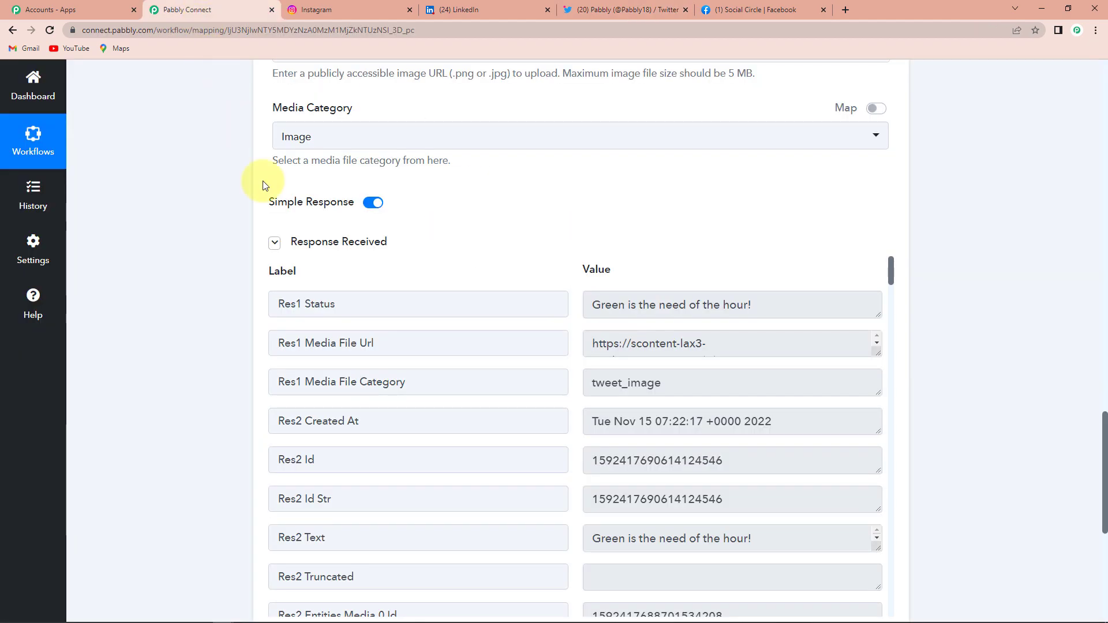
pyautogui.scroll(-7, 1011, 387)
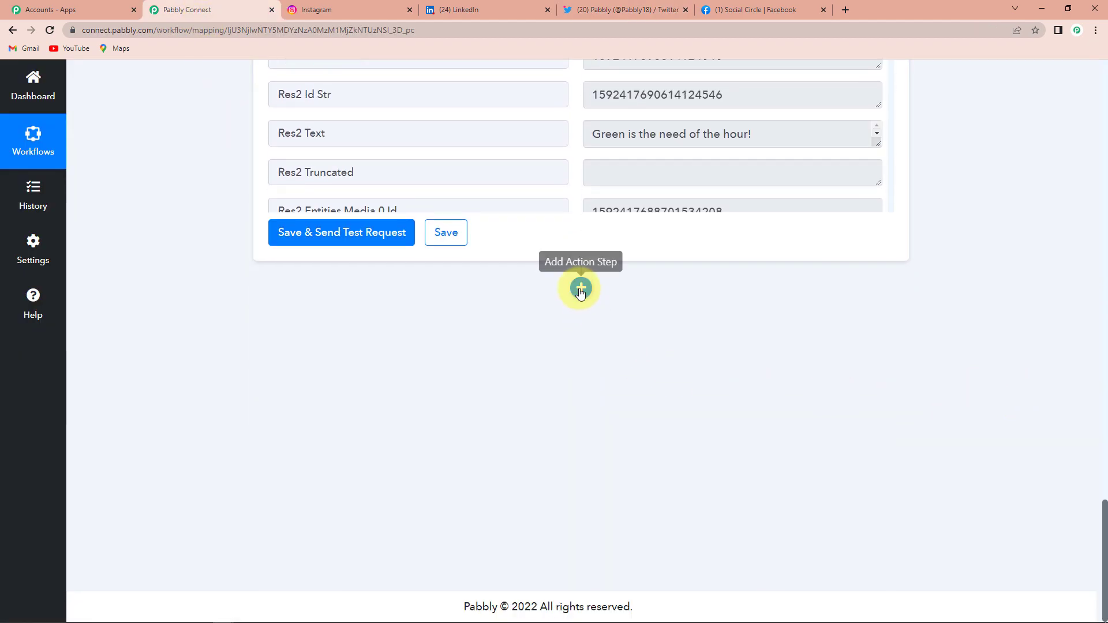
pyautogui.click(580, 288)
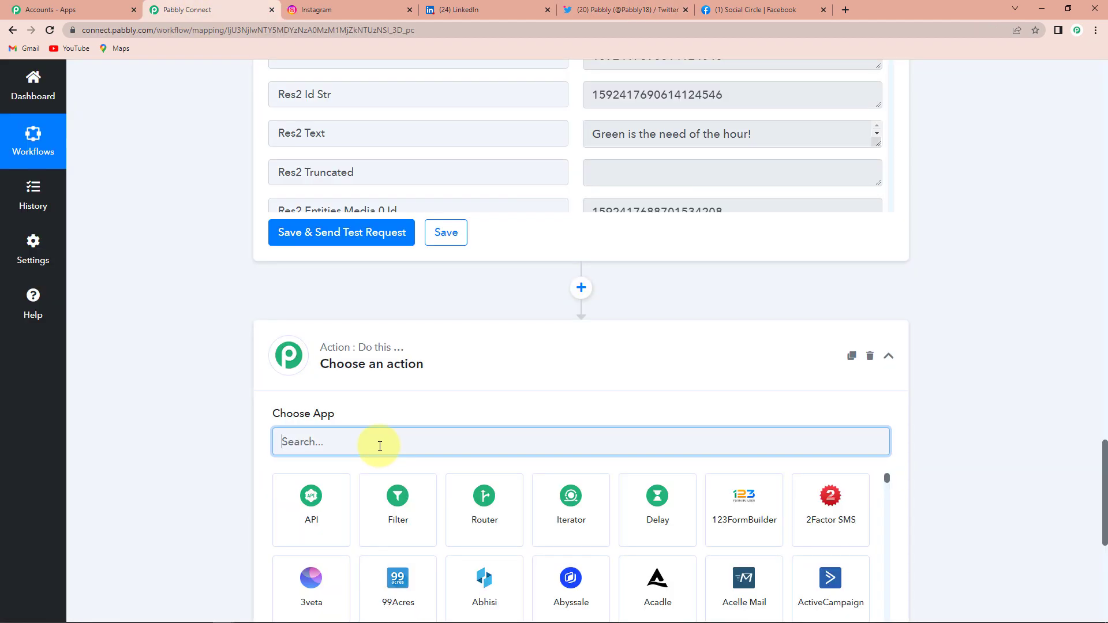
pyautogui.write('faceboo')
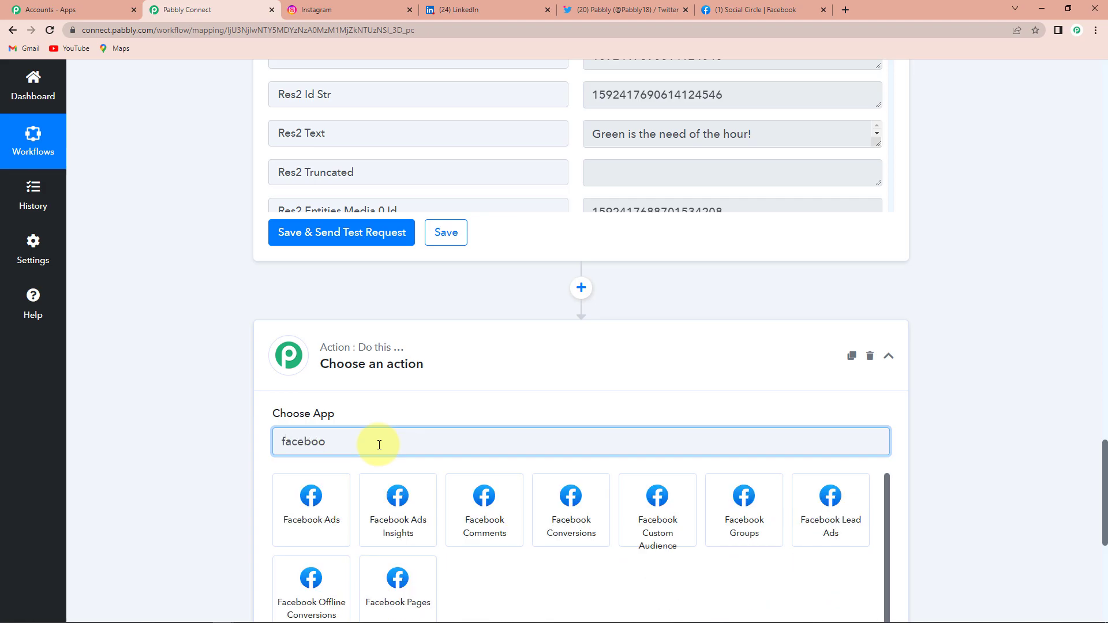
pyautogui.click(742, 510)
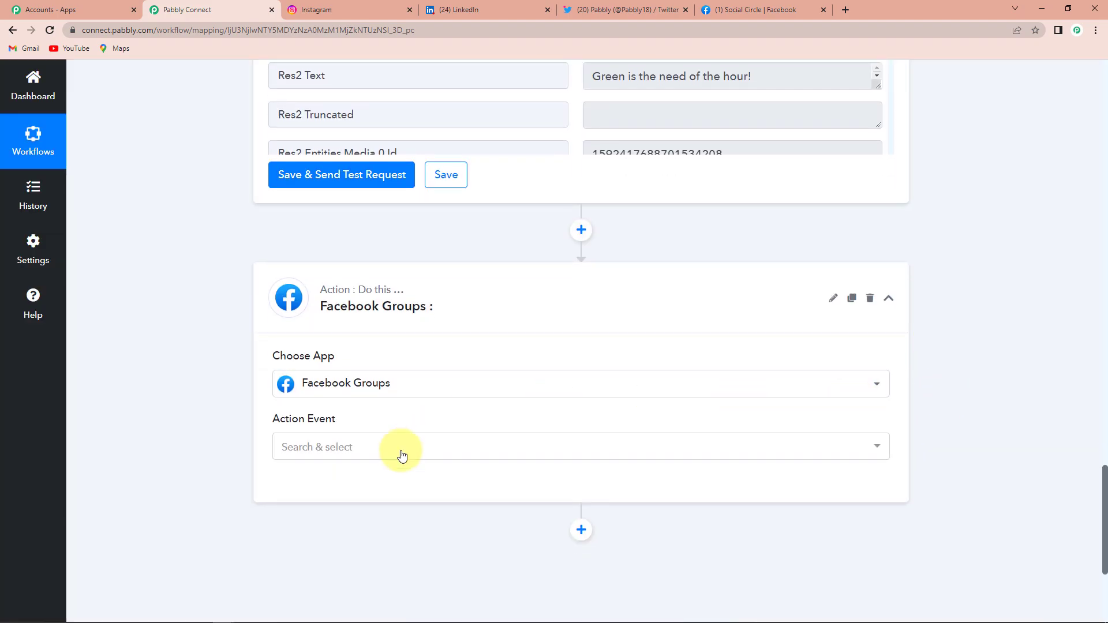
pyautogui.click(373, 457)
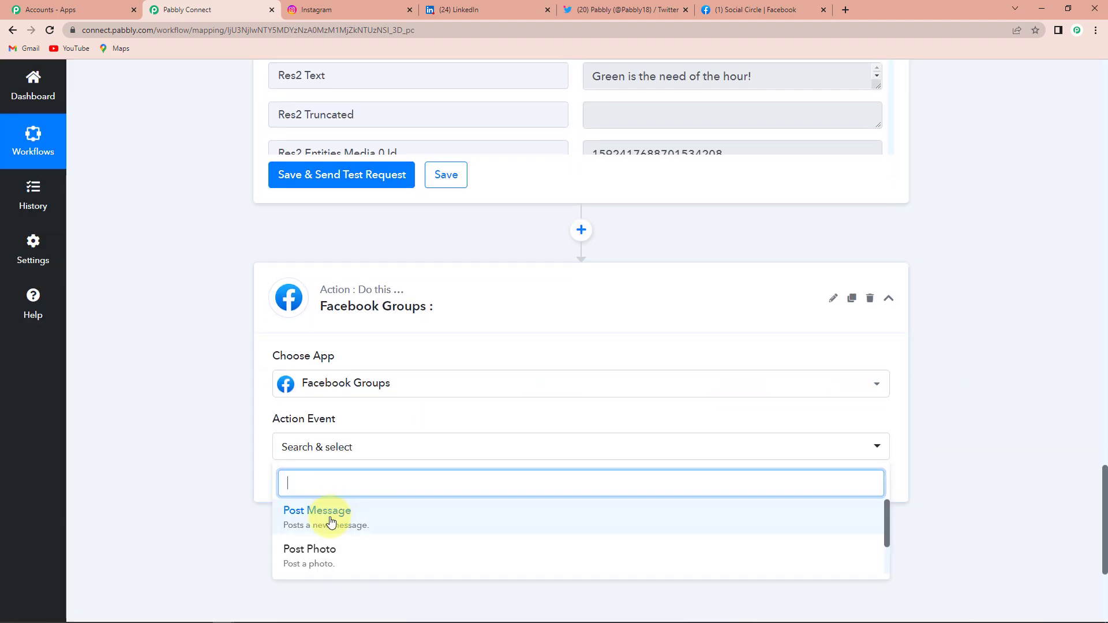
pyautogui.click(321, 553)
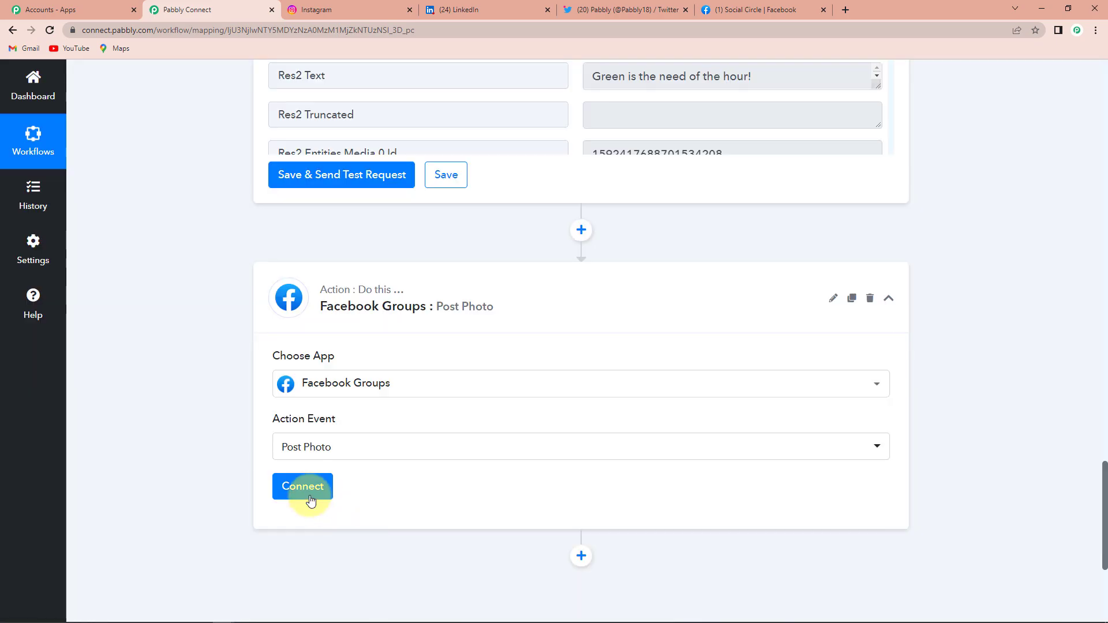
# Connect the Facebook Groups action through a new connection, authorizing it with the previously linked Facebook account
pyautogui.click(306, 491)
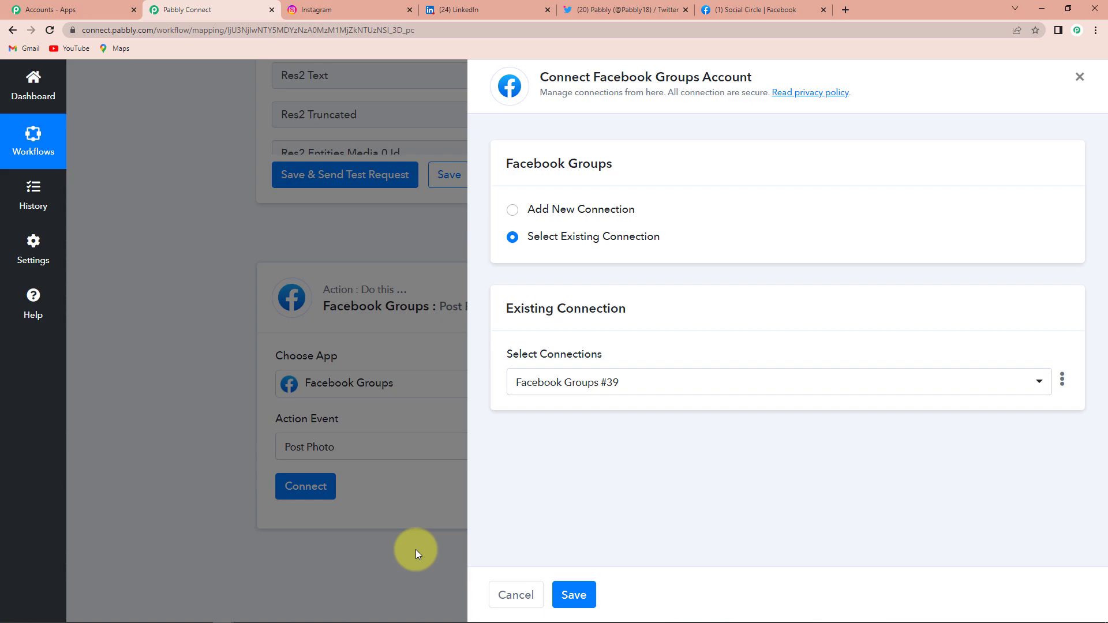
pyautogui.click(511, 210)
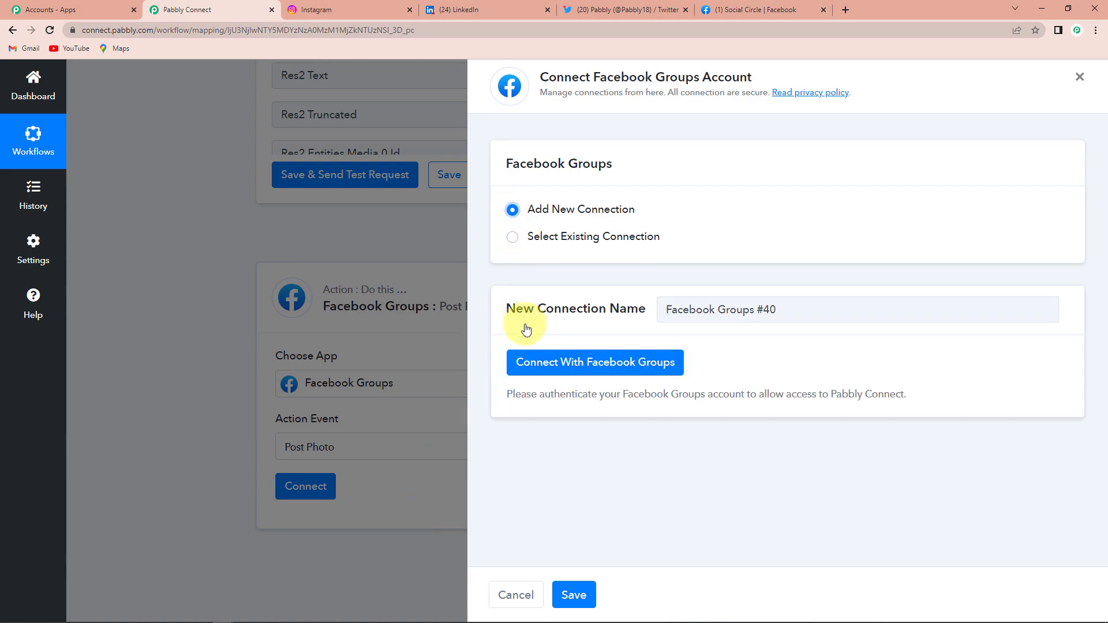
pyautogui.click(563, 371)
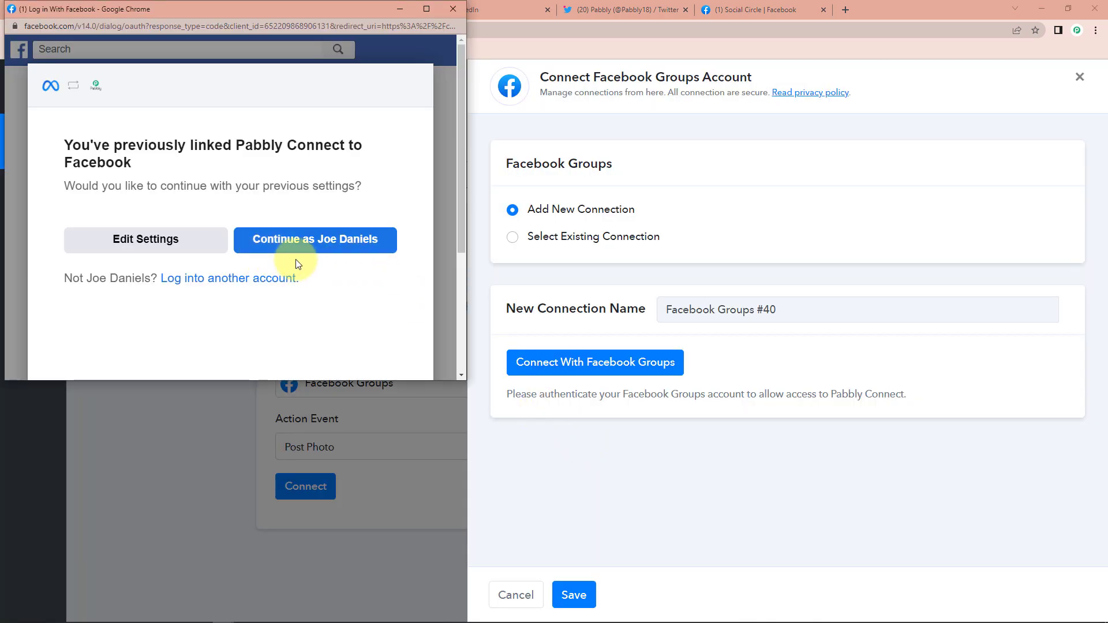
pyautogui.click(315, 242)
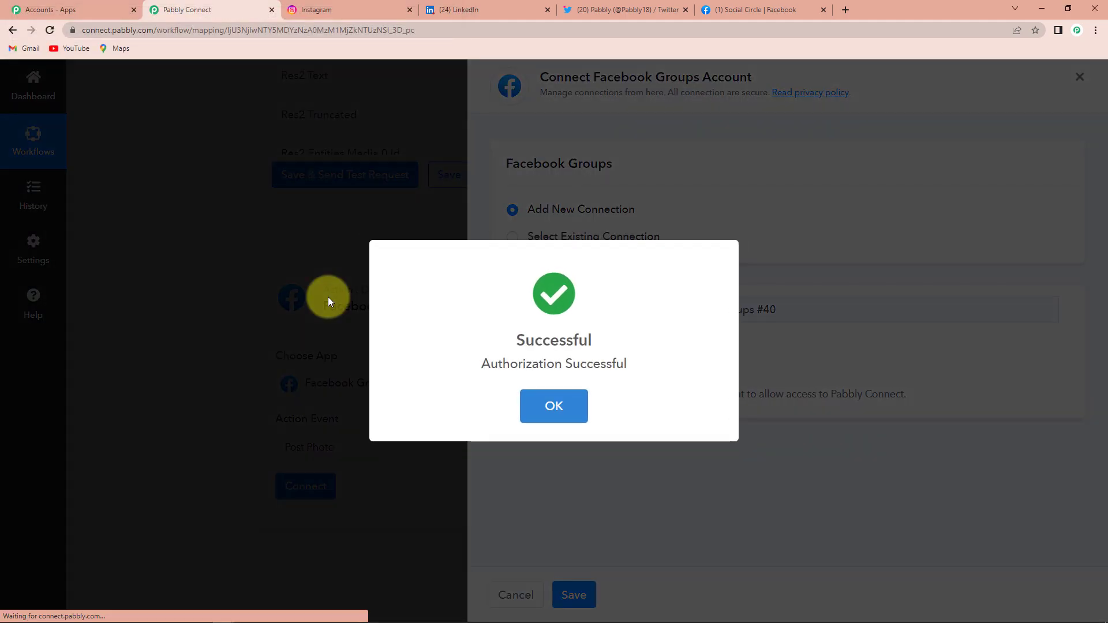
pyautogui.scroll(-4, 504, 361)
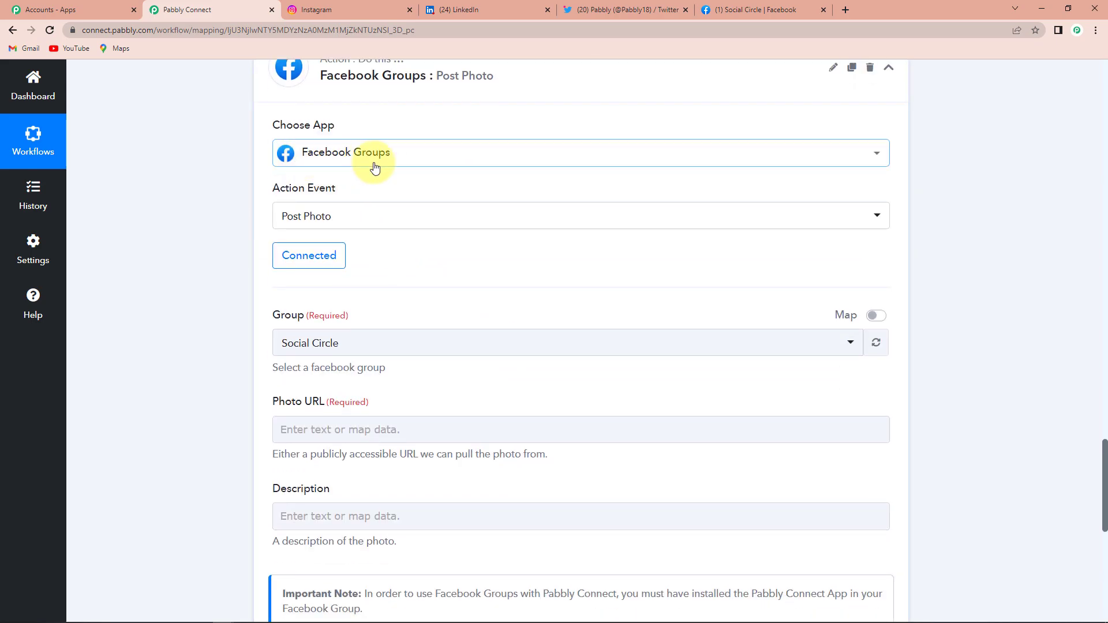
pyautogui.scroll(-2, 435, 277)
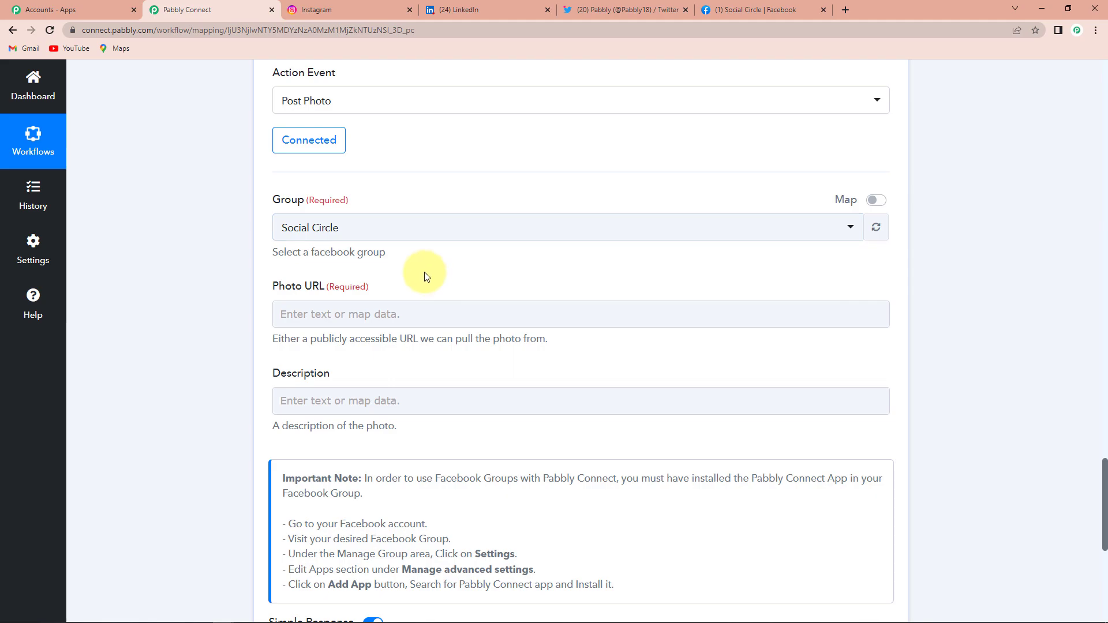
# Switch to Facebook, view the list of managed groups and open the Social Circle group
pyautogui.click(773, 8)
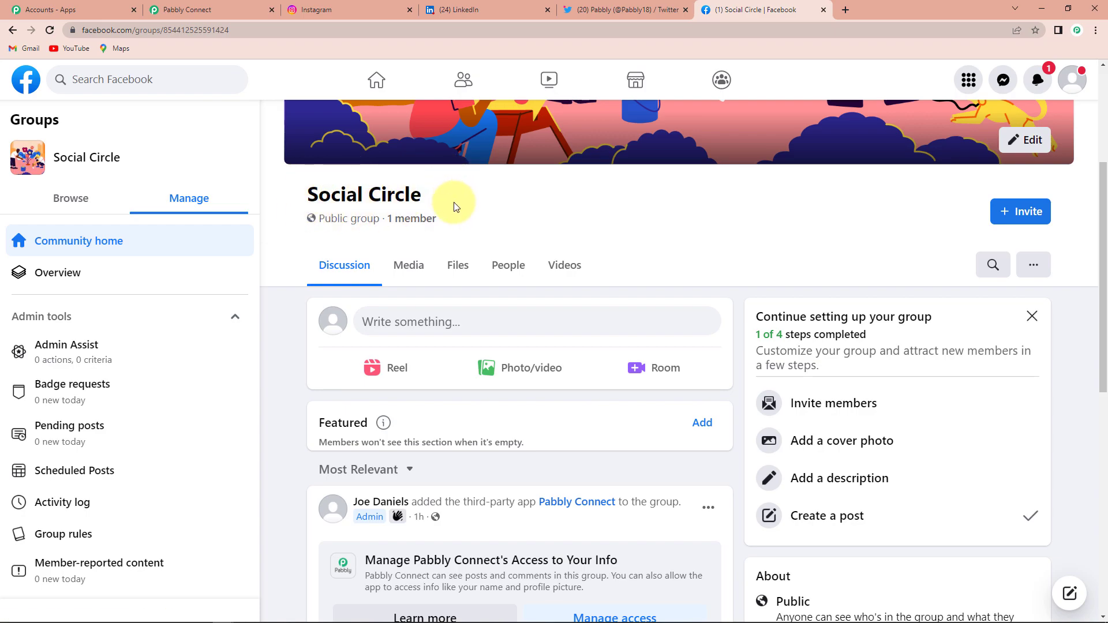
pyautogui.click(374, 81)
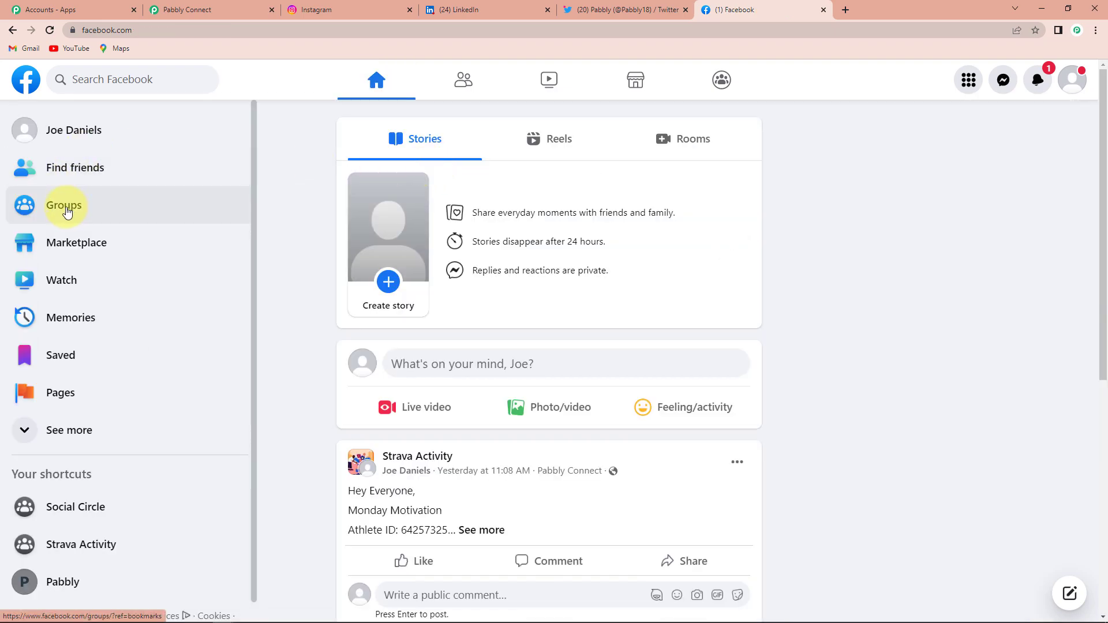
pyautogui.click(67, 211)
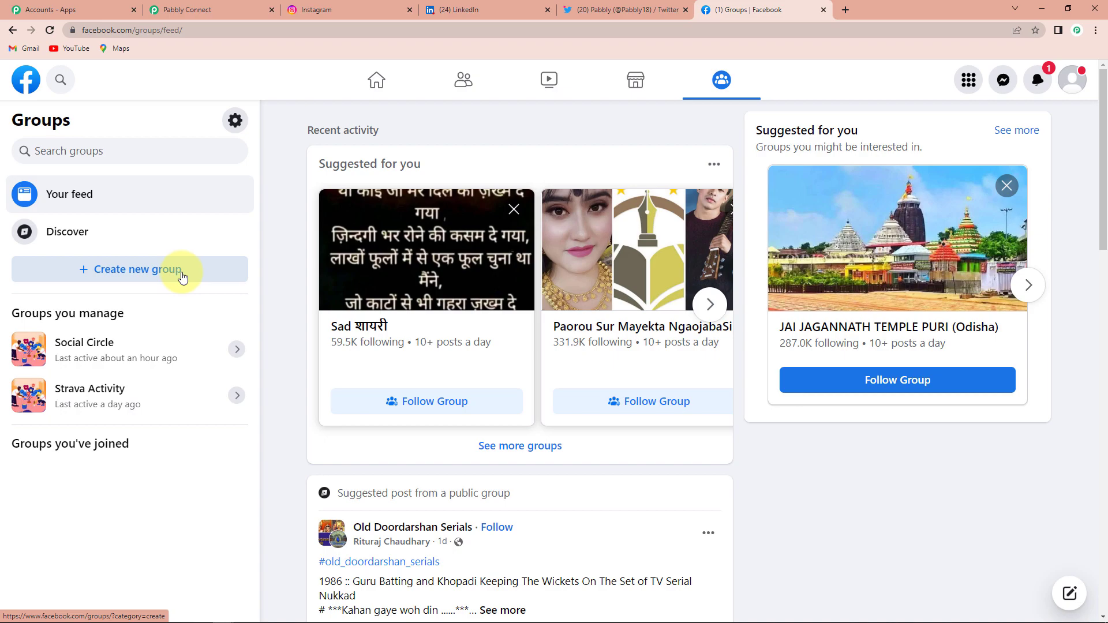
pyautogui.click(56, 359)
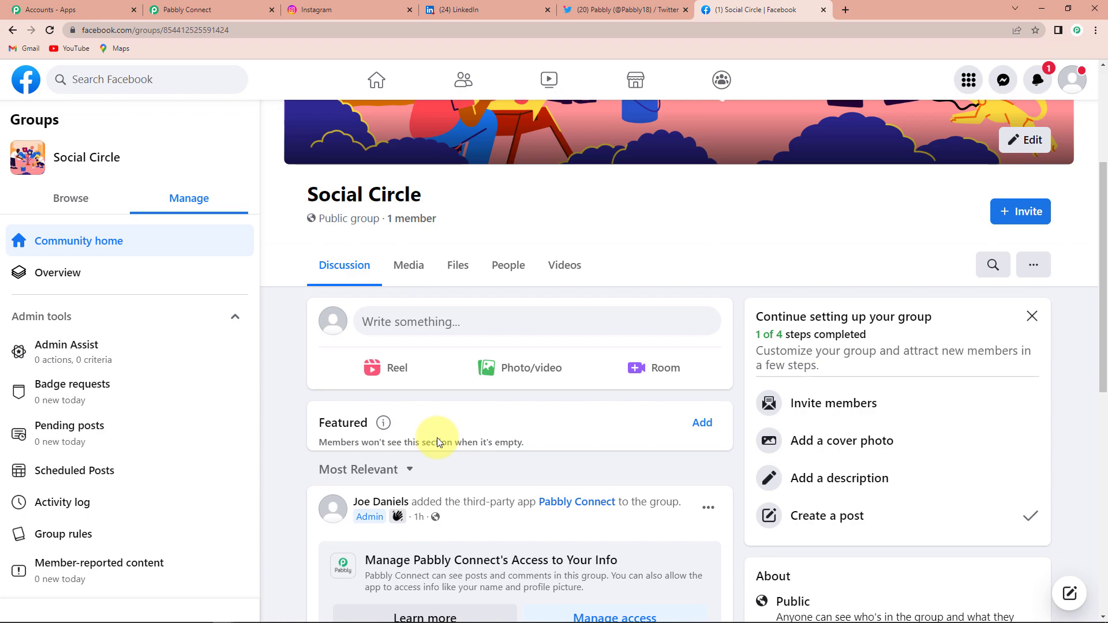
# Back in Pabbly Connect, map the Instagram trigger's Res1 Media Url into the Facebook Groups action's Photo URL field
pyautogui.click(210, 8)
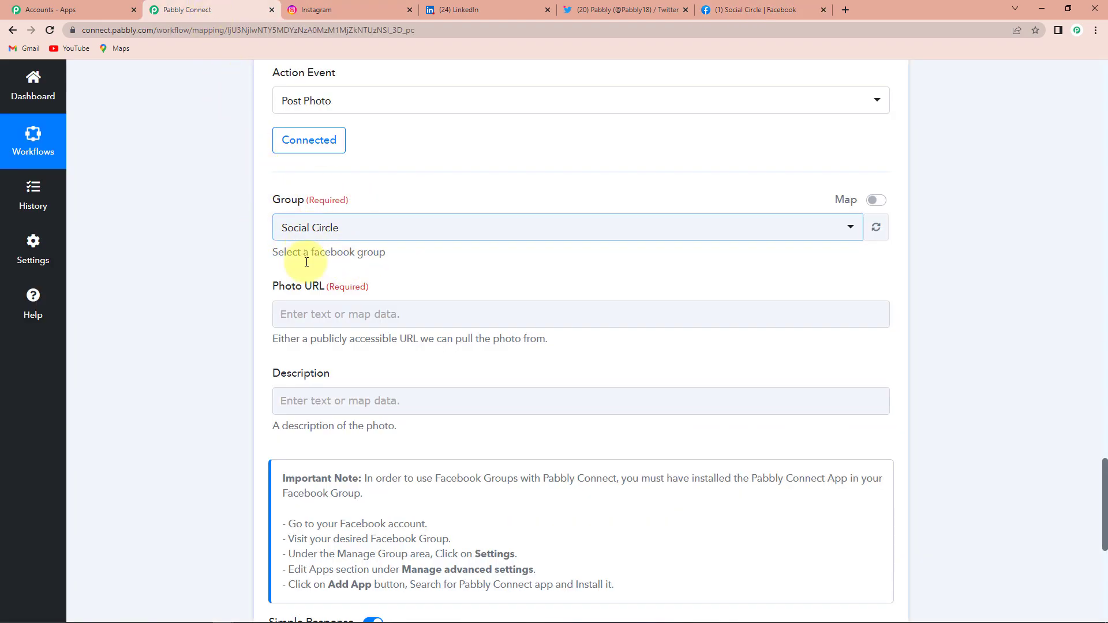
pyautogui.click(296, 313)
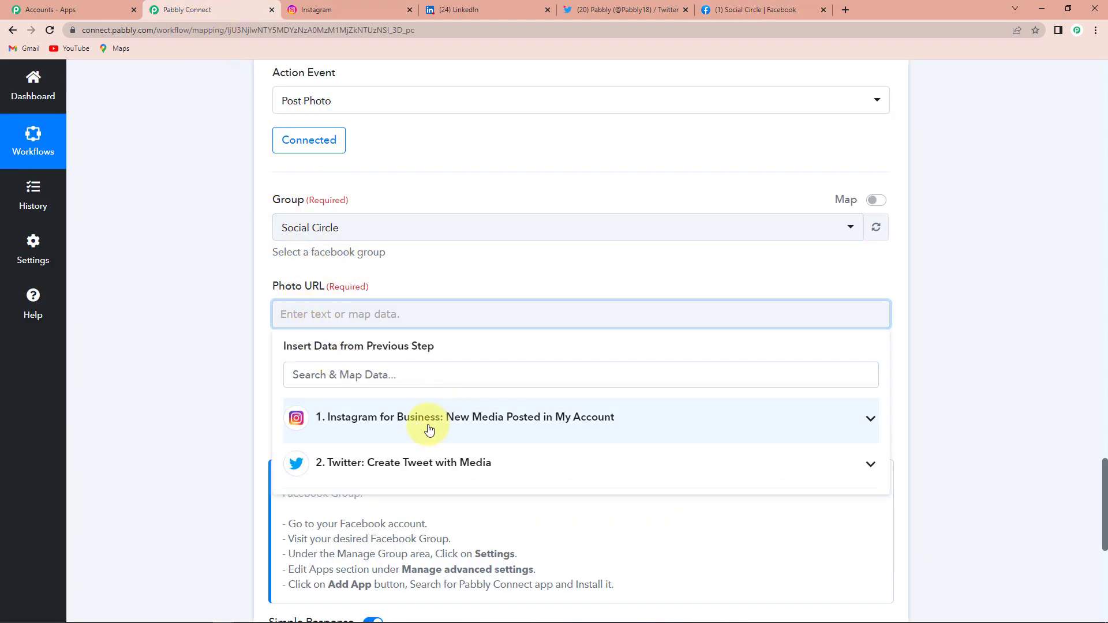
pyautogui.click(428, 426)
pyautogui.scroll(-3, 468, 491)
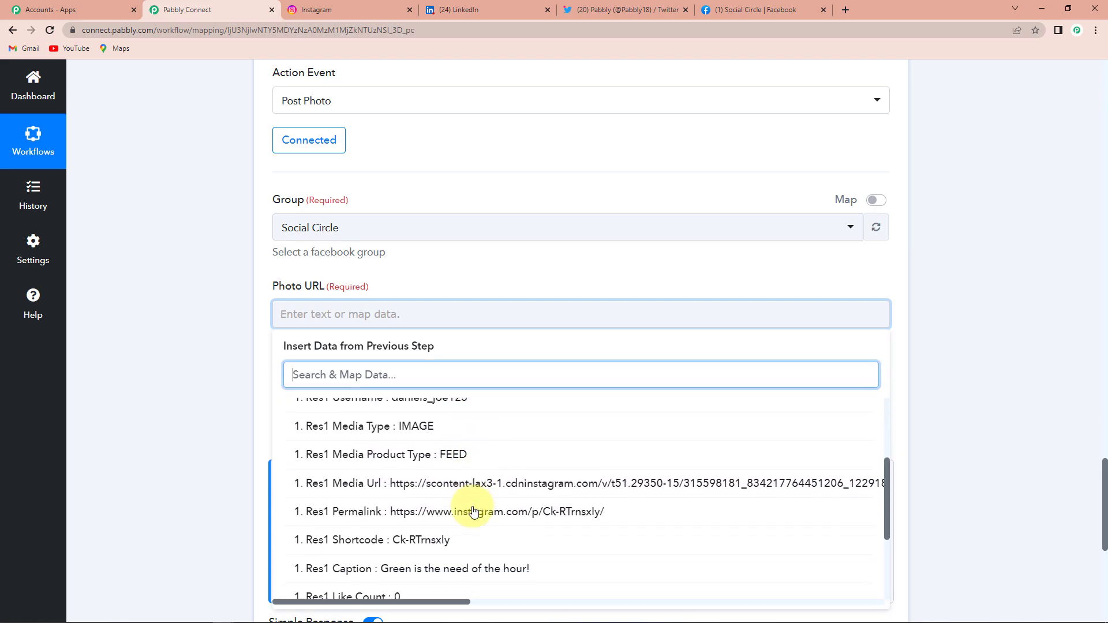
pyautogui.click(427, 459)
pyautogui.click(240, 323)
pyautogui.scroll(-1, 242, 326)
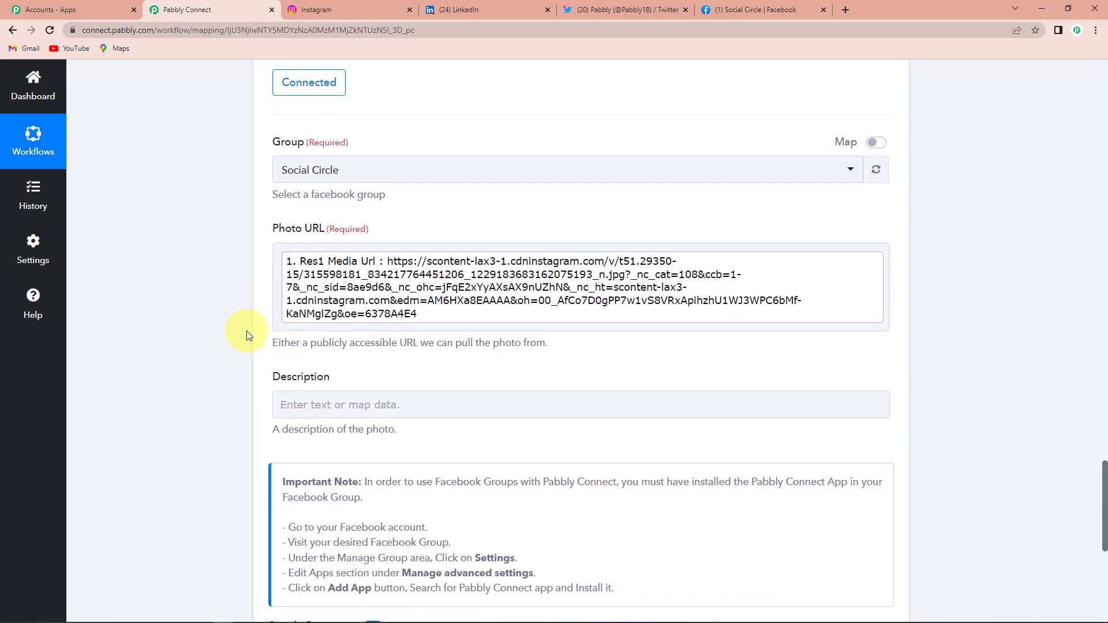
# Map the Instagram trigger's Res1 Caption into the Facebook photo's Description, then save the action and send a test request
pyautogui.click(303, 407)
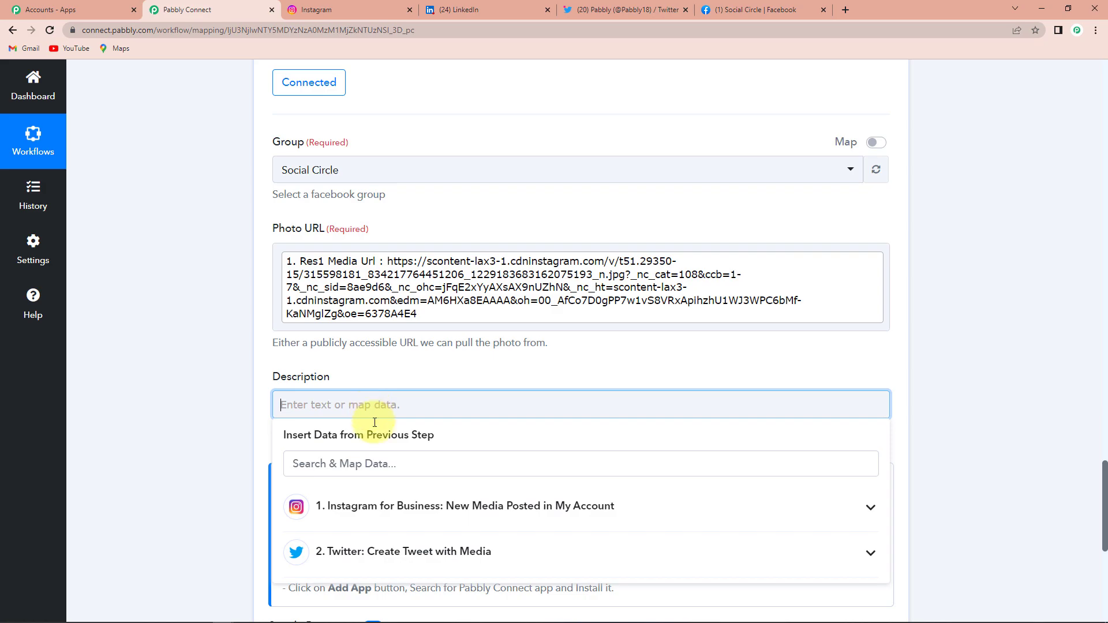
pyautogui.click(421, 506)
pyautogui.scroll(-2, 430, 577)
pyautogui.click(388, 580)
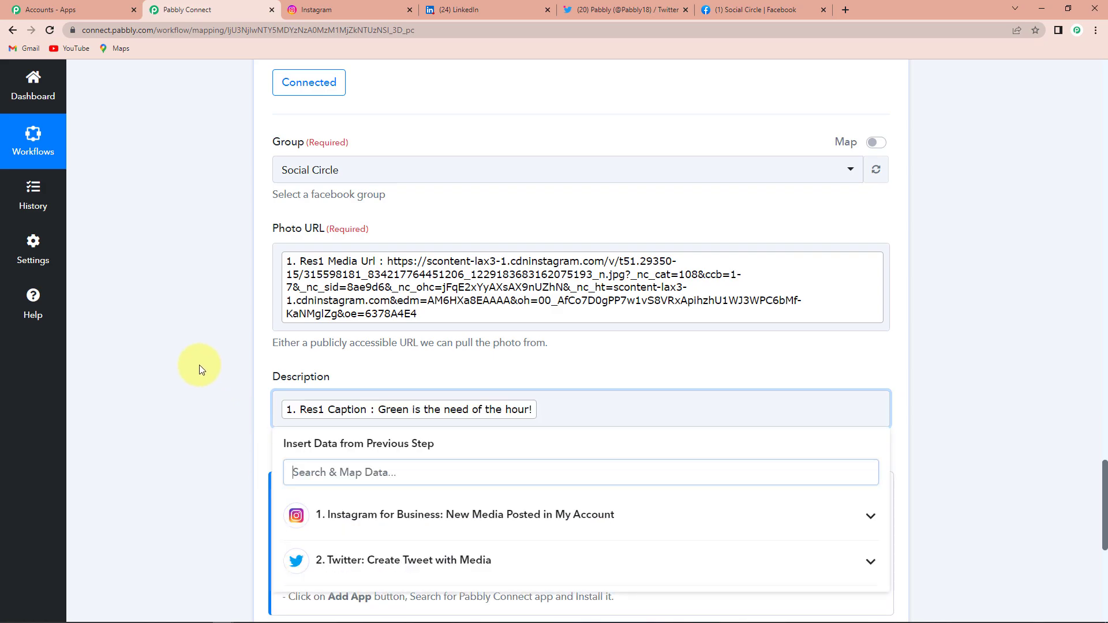
pyautogui.click(196, 361)
pyautogui.scroll(-4, 196, 361)
pyautogui.click(345, 442)
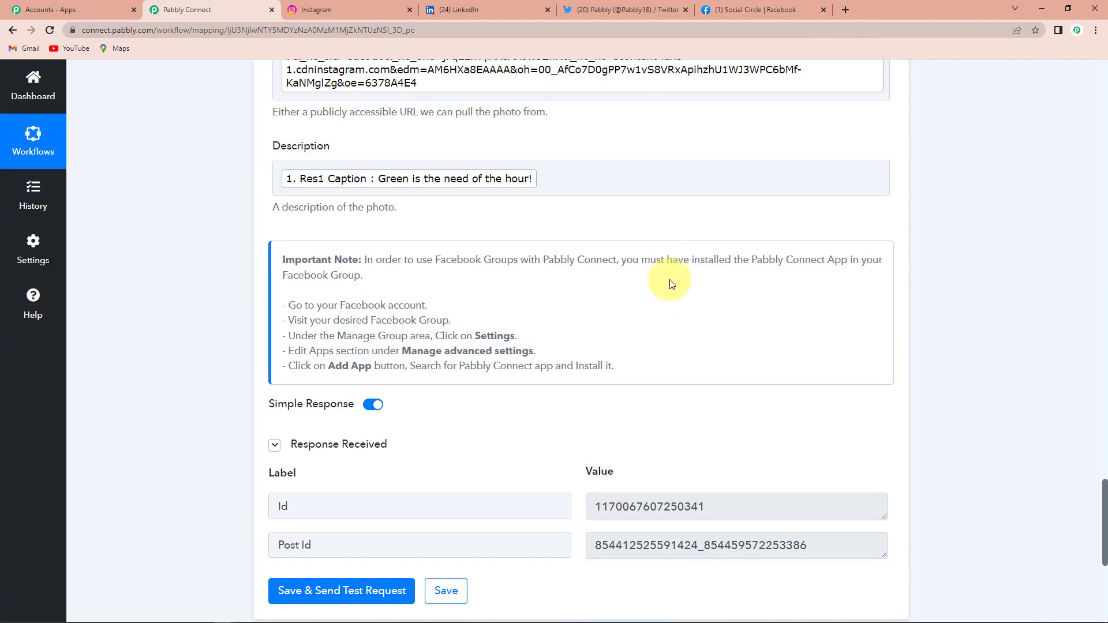
# Switch to Facebook and reload the Social Circle group to check the newest post's text and photo
pyautogui.click(756, 10)
pyautogui.scroll(-2, 461, 461)
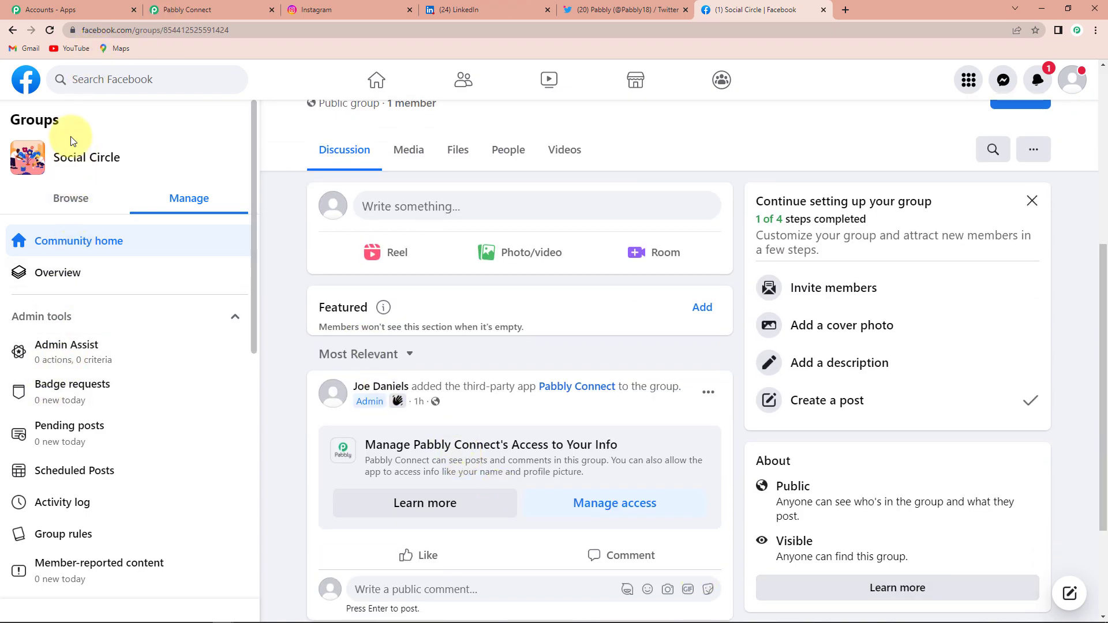
pyautogui.click(49, 30)
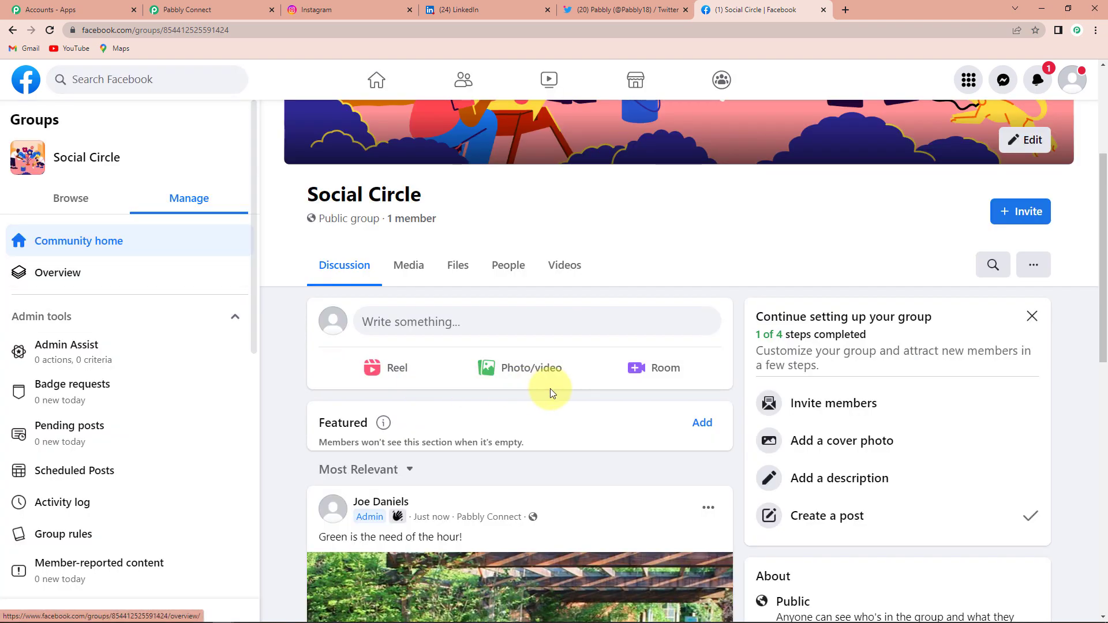
pyautogui.scroll(-3, 548, 388)
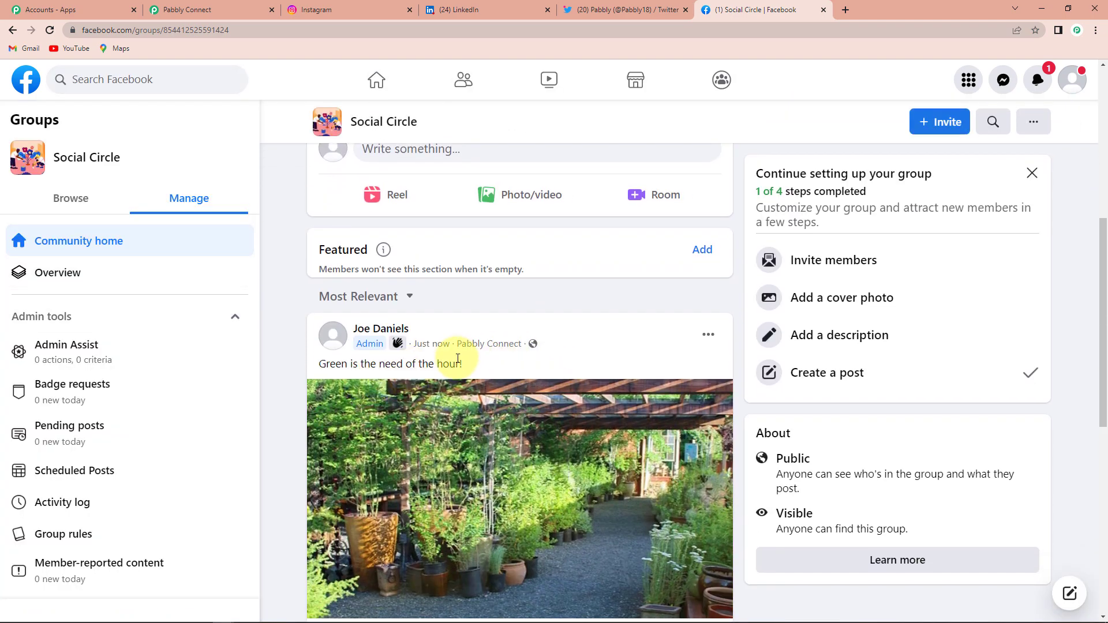
pyautogui.scroll(-2, 457, 358)
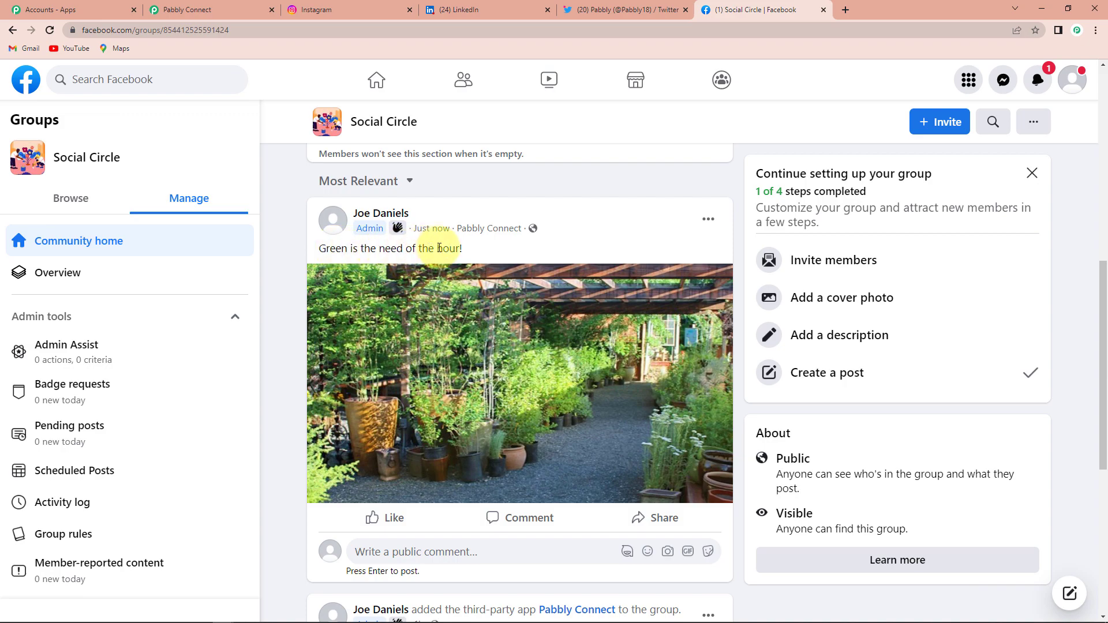
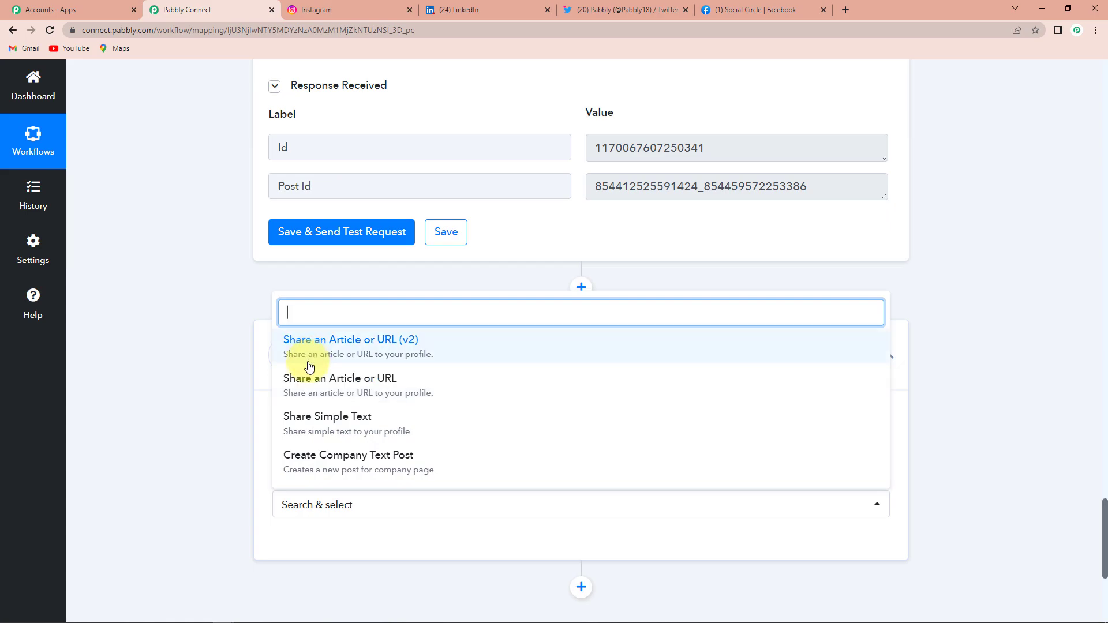
# Choose Share an Article or URL as the LinkedIn action event and connect LinkedIn through a new connection
pyautogui.click(381, 388)
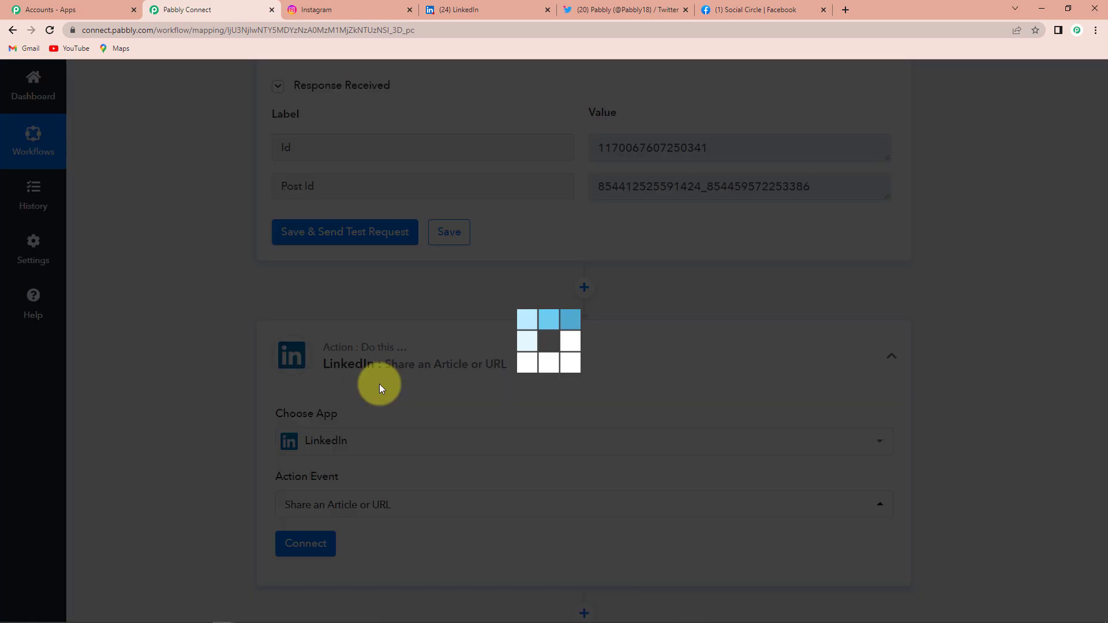
pyautogui.click(306, 546)
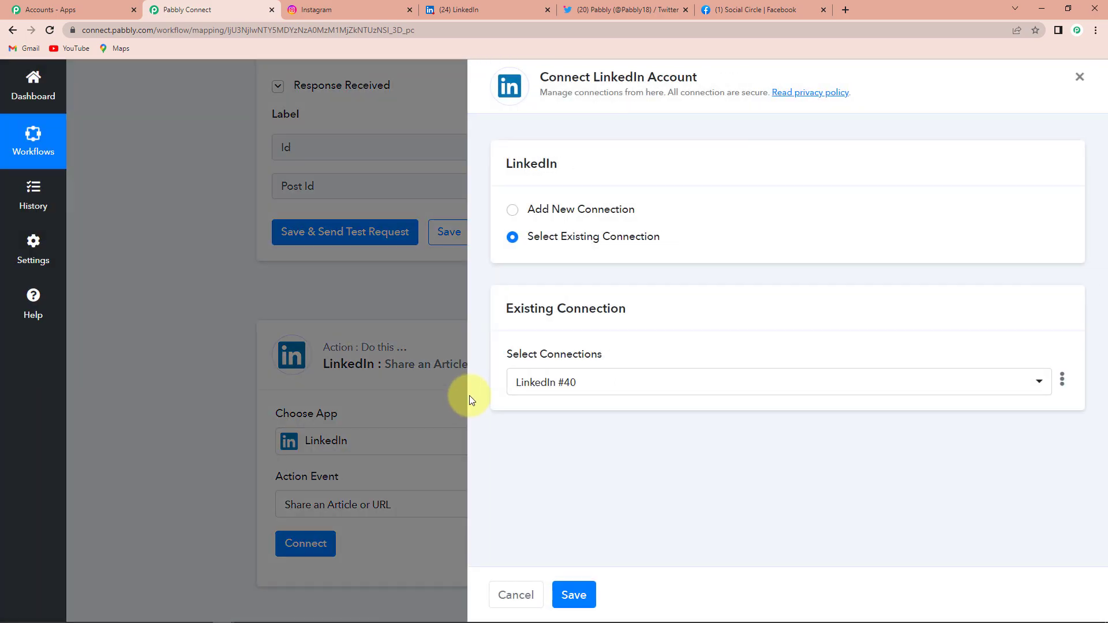
pyautogui.click(514, 212)
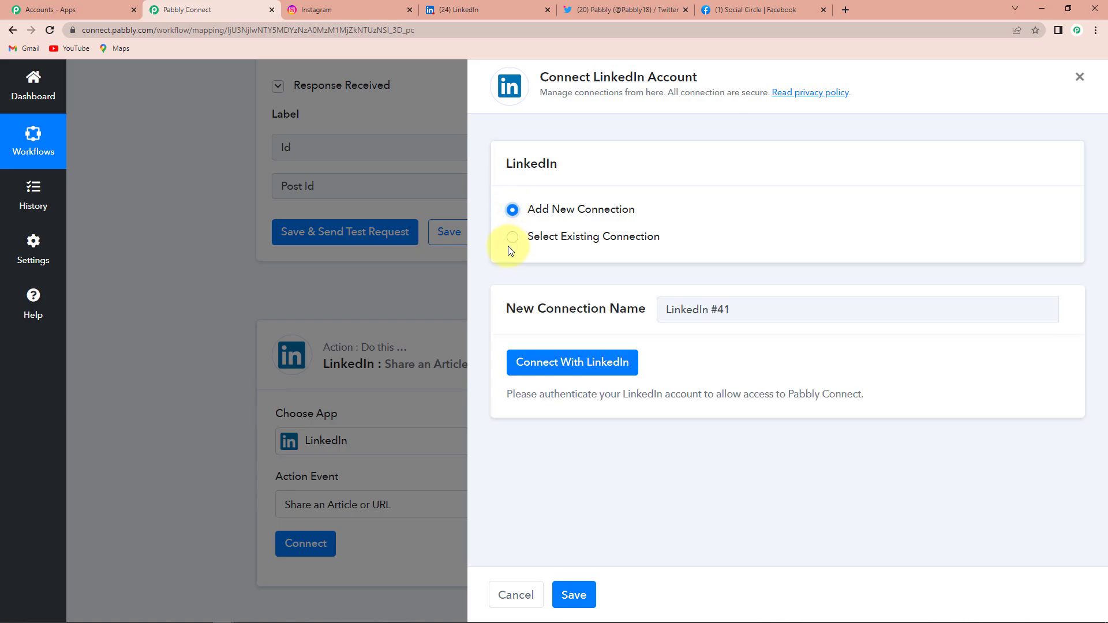
pyautogui.click(550, 363)
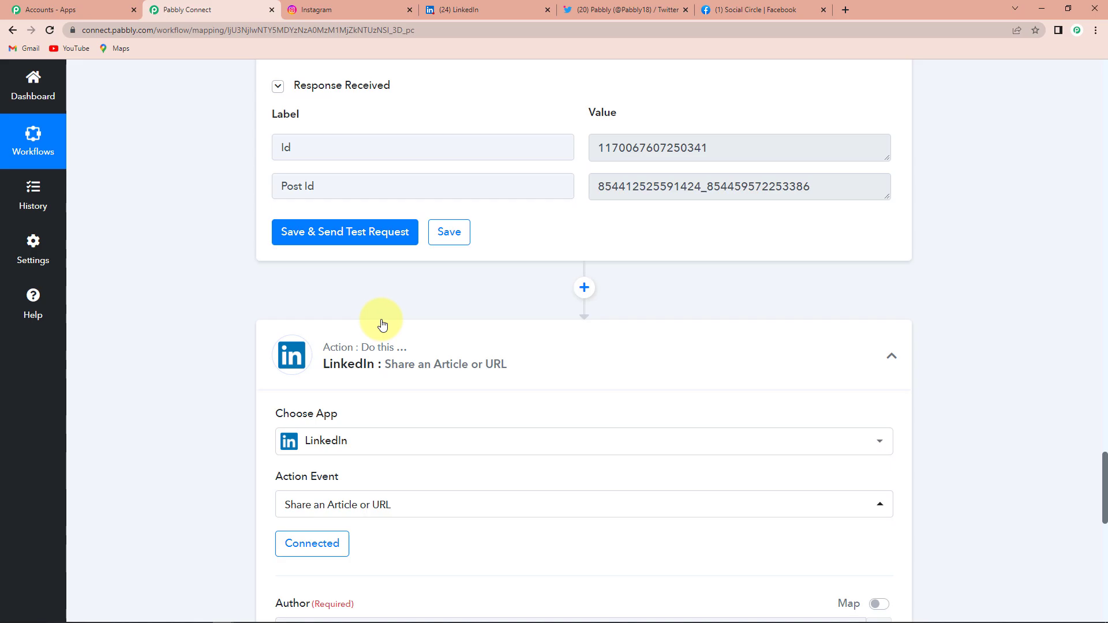
pyautogui.scroll(-4, 381, 323)
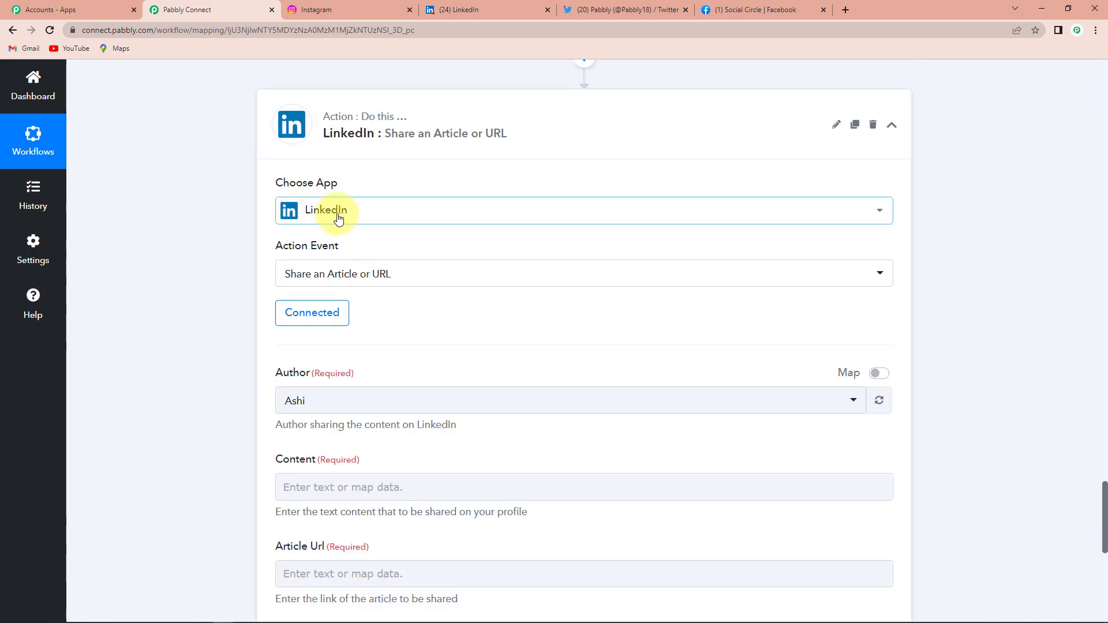
pyautogui.scroll(-2, 401, 269)
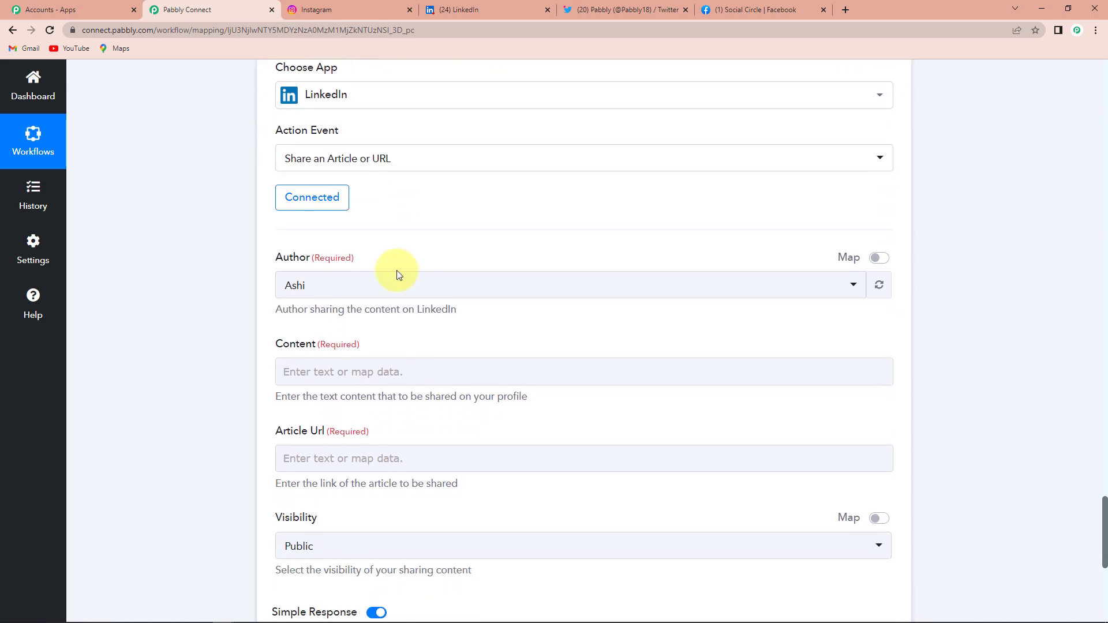
# Check the LinkedIn profile's activity, return to Pabbly Connect and map the Instagram trigger's Res1 Caption into the LinkedIn Content field
pyautogui.scroll(-2, 283, 306)
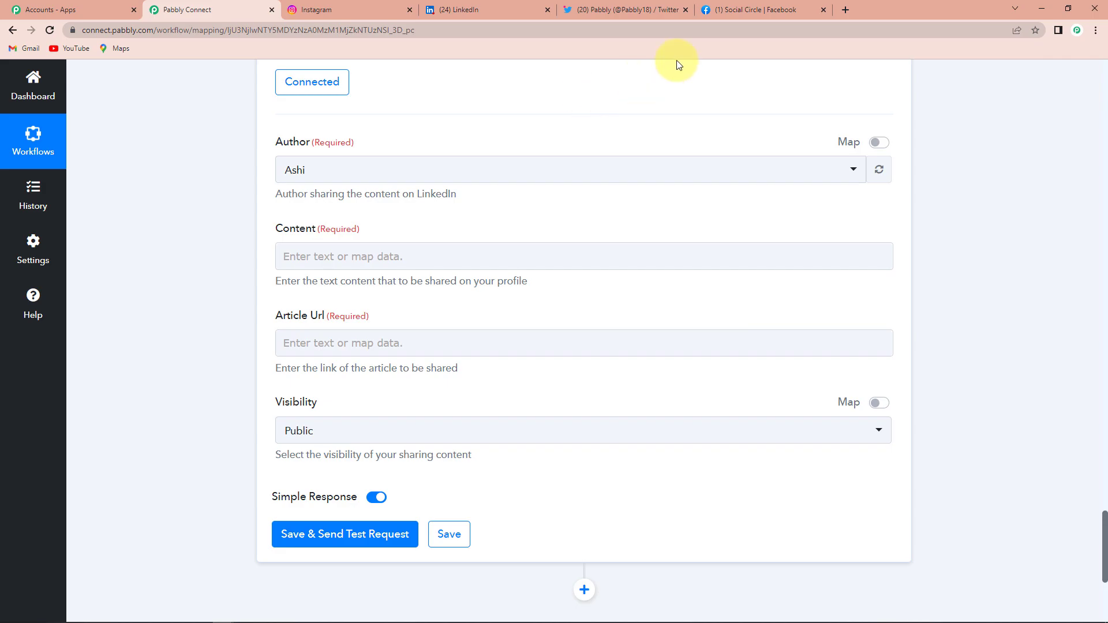
pyautogui.click(503, 8)
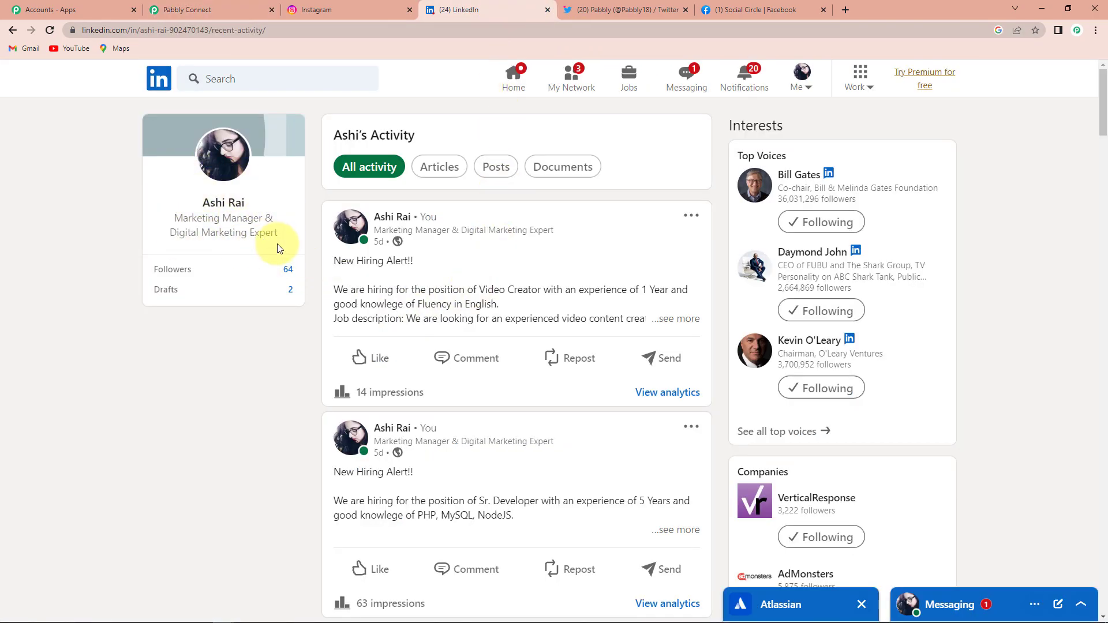
pyautogui.click(215, 10)
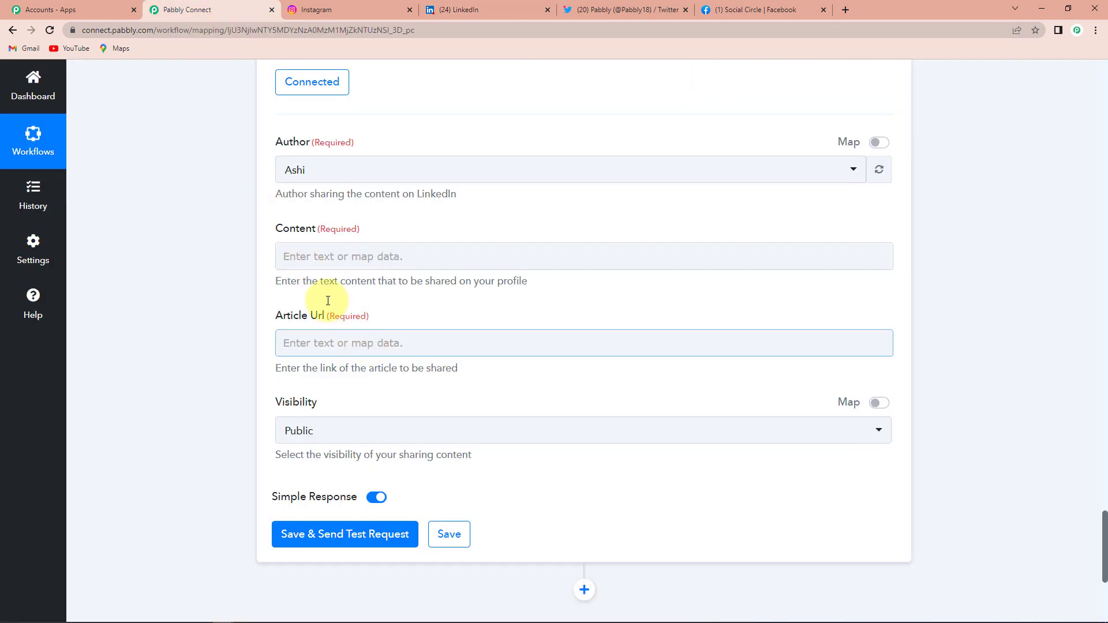
pyautogui.click(312, 256)
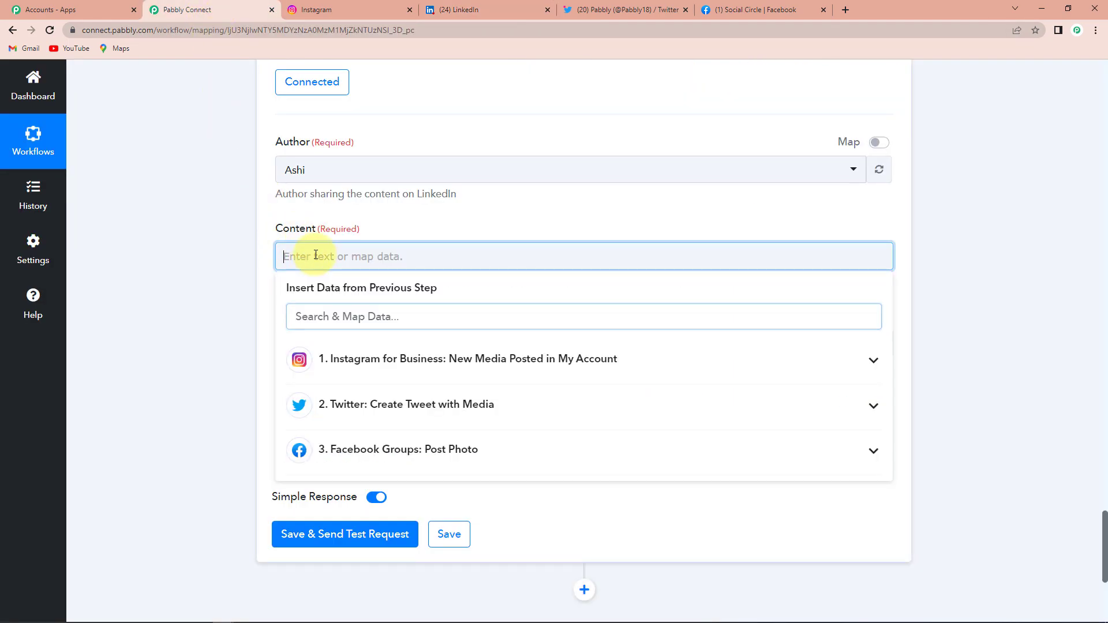
pyautogui.click(365, 359)
pyautogui.scroll(-3, 445, 507)
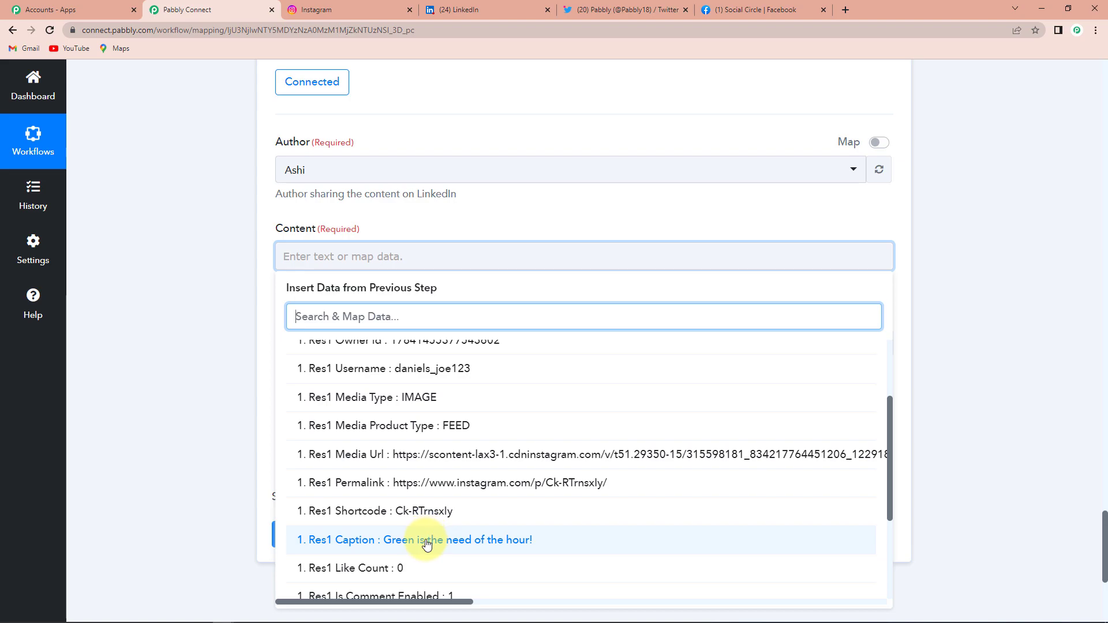
pyautogui.click(427, 544)
pyautogui.click(168, 304)
# Map the Instagram trigger's Res1 Media Url into the LinkedIn action's Article Url field
pyautogui.scroll(-2, 168, 304)
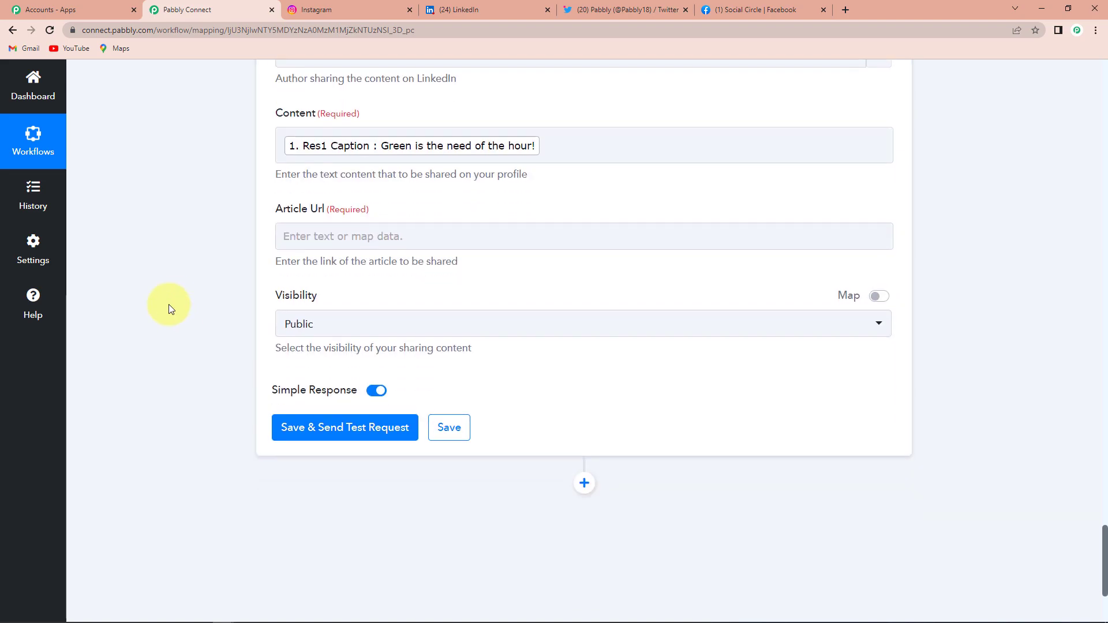
pyautogui.click(329, 231)
pyautogui.click(389, 336)
pyautogui.scroll(-2, 427, 473)
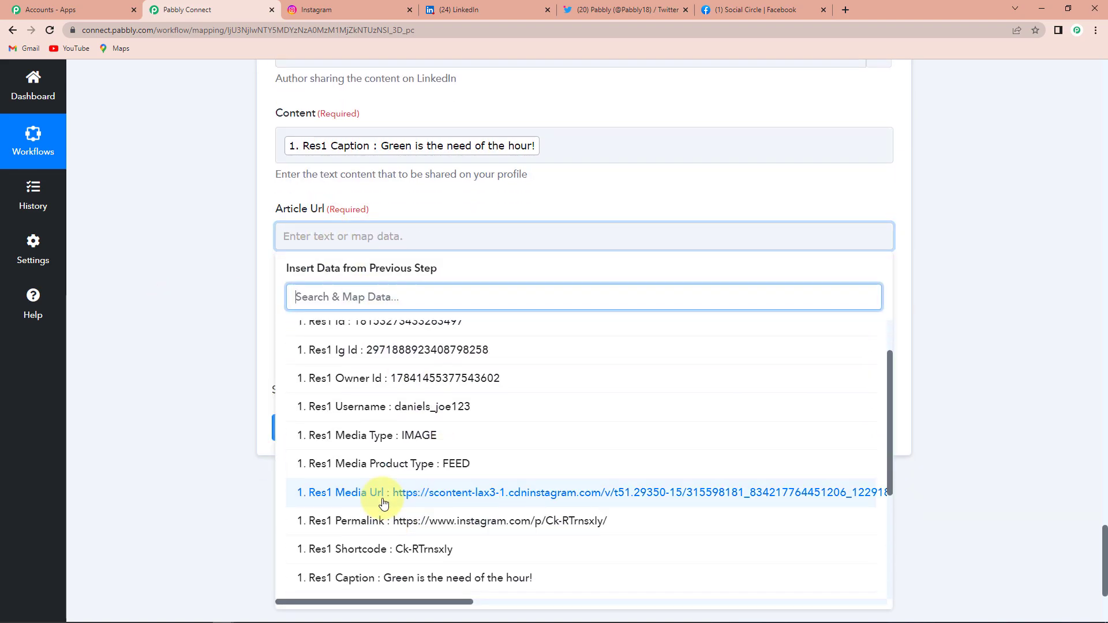
pyautogui.click(384, 502)
pyautogui.click(195, 407)
# Save the LinkedIn action and send a test request, then switch to LinkedIn to check the profile's newest post
pyautogui.scroll(-2, 195, 406)
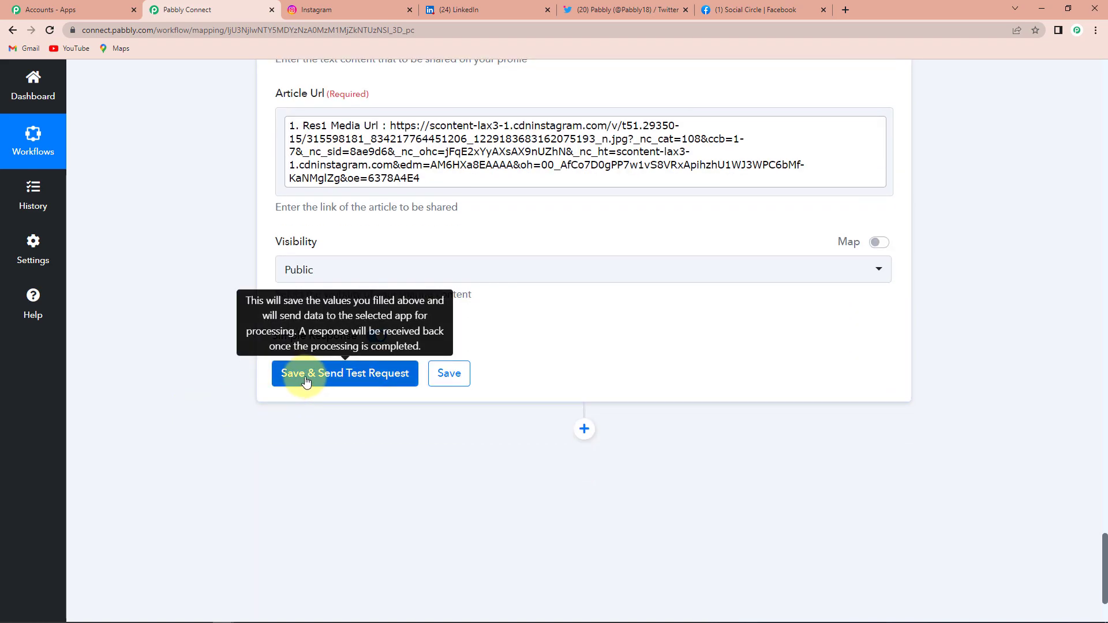
pyautogui.click(306, 381)
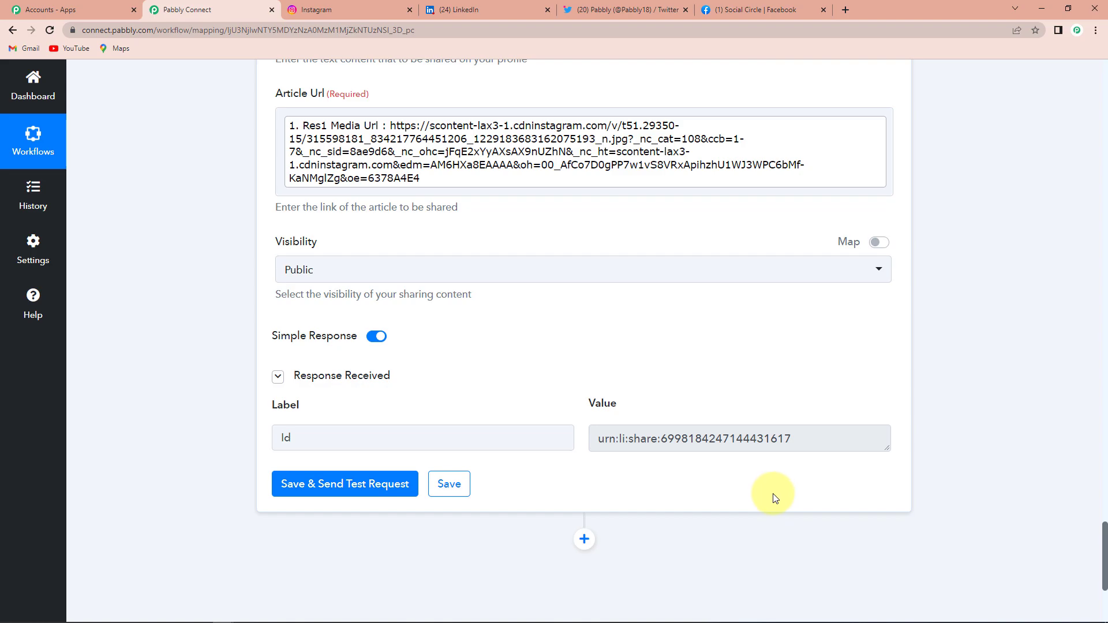
pyautogui.click(465, 10)
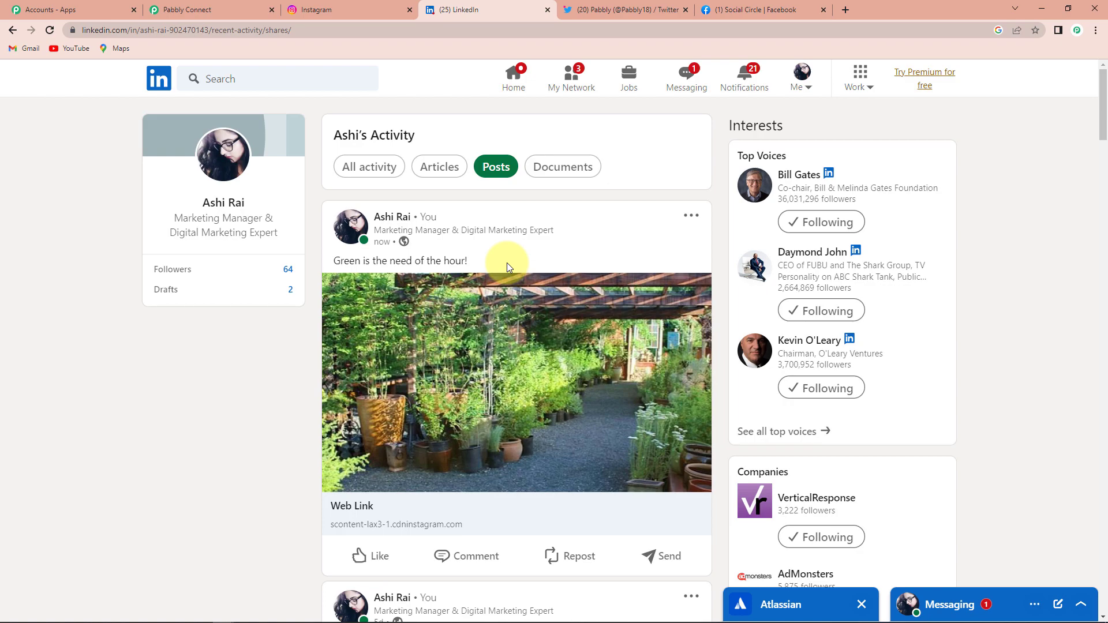
# Switch to Instagram and start a new post with the Happy-Diwali-feature picture, cropped to 16:9 without further edits
pyautogui.click(348, 6)
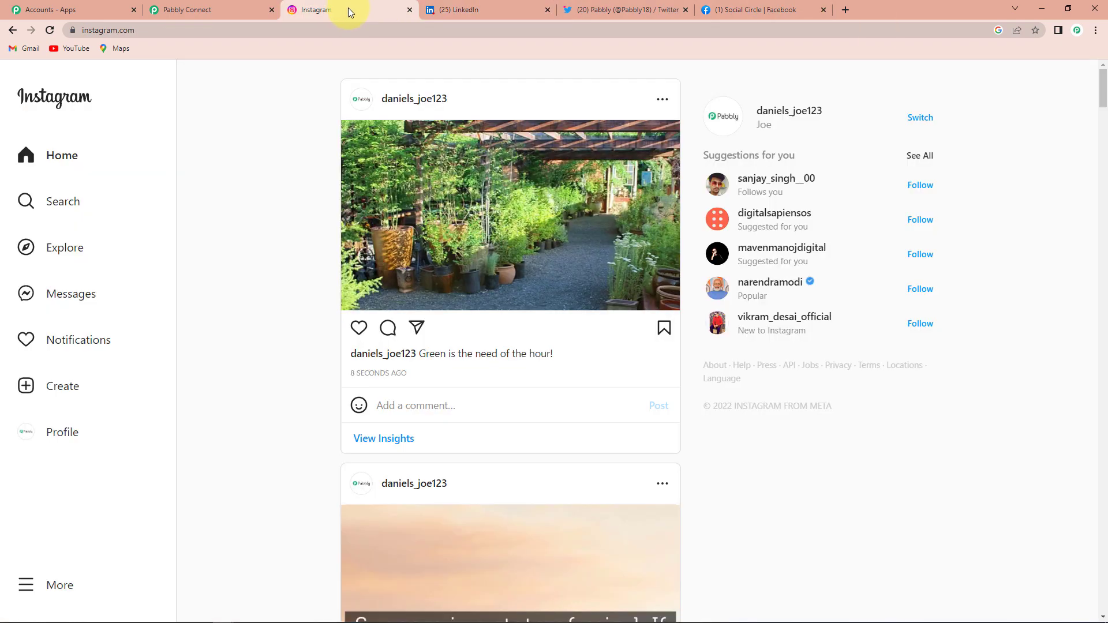
pyautogui.click(60, 396)
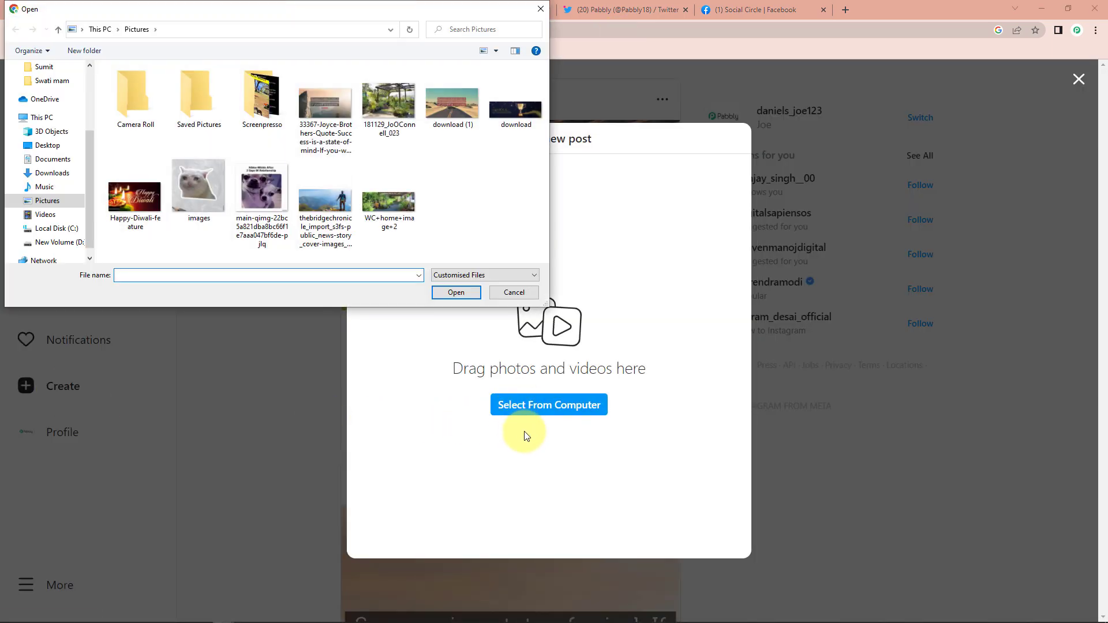
pyautogui.click(145, 203)
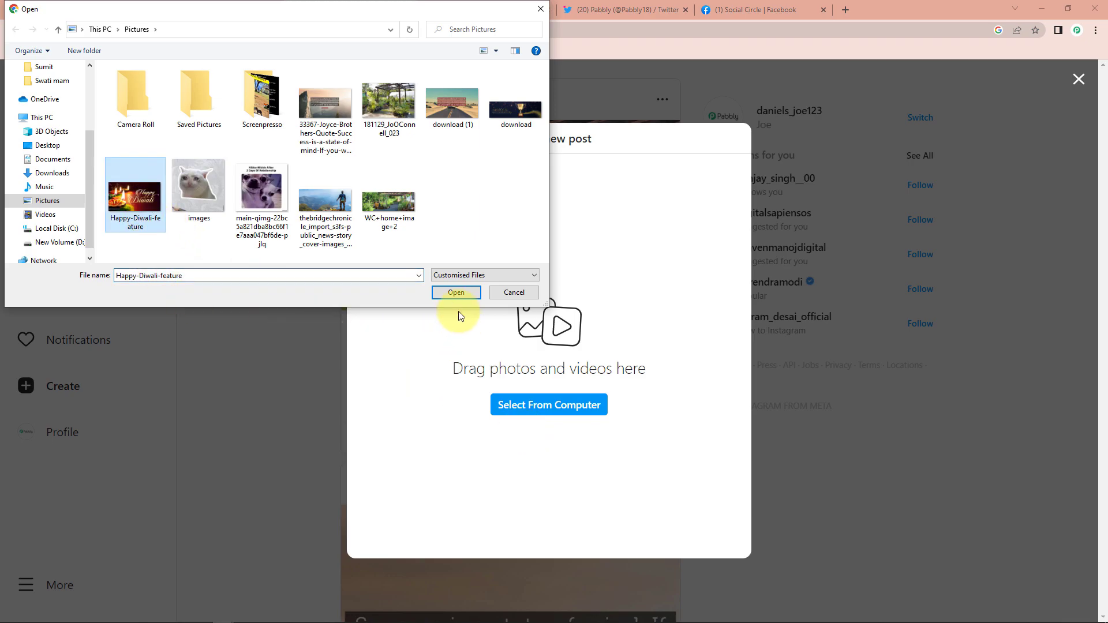
pyautogui.click(456, 292)
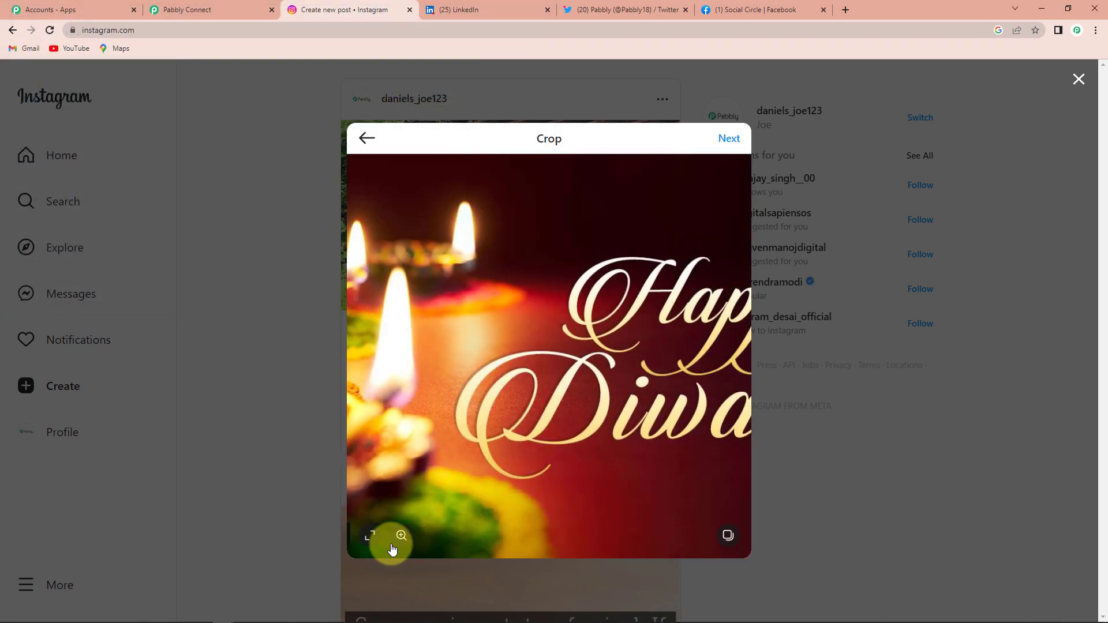
pyautogui.click(371, 546)
pyautogui.click(379, 503)
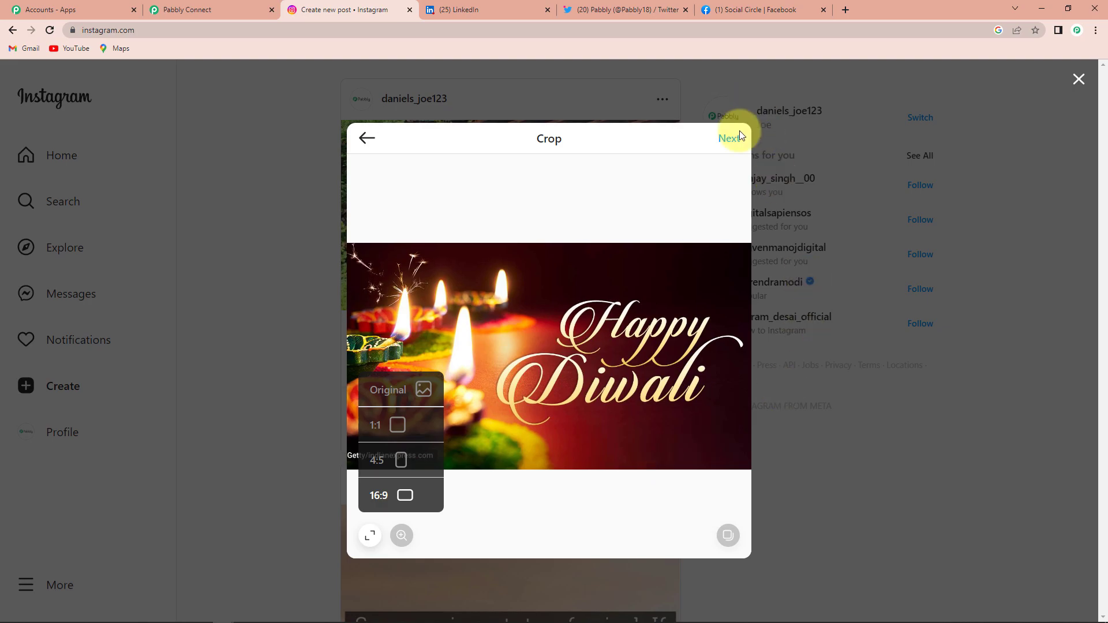
pyautogui.click(731, 142)
pyautogui.click(844, 140)
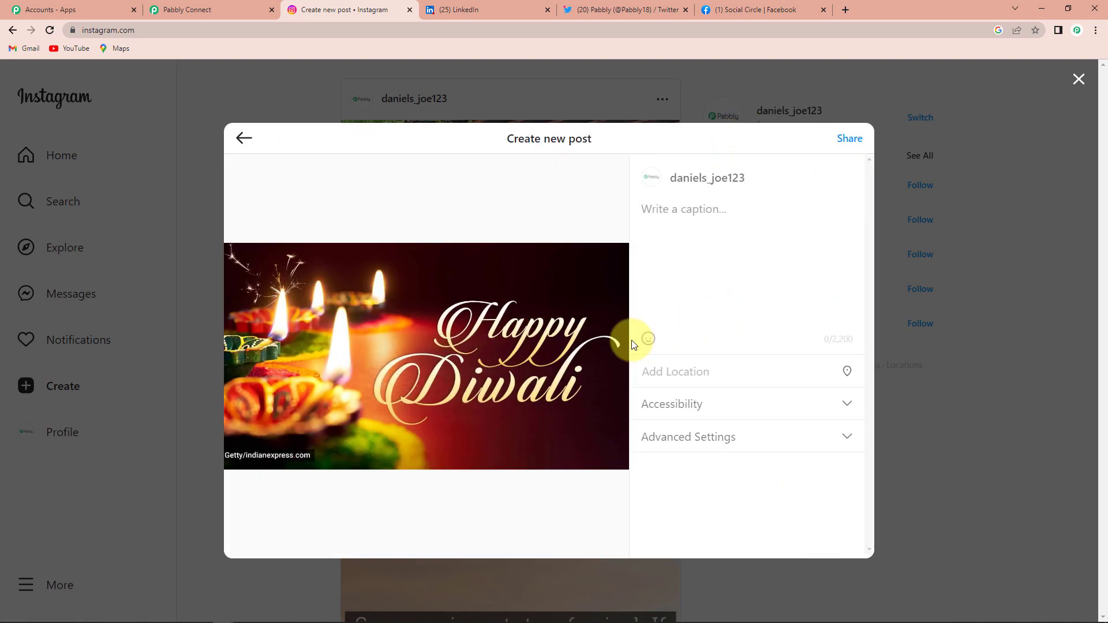
# Caption the new Instagram post "Happy Diwali!" and share it
pyautogui.click(662, 210)
pyautogui.write('Happy Diwali!')
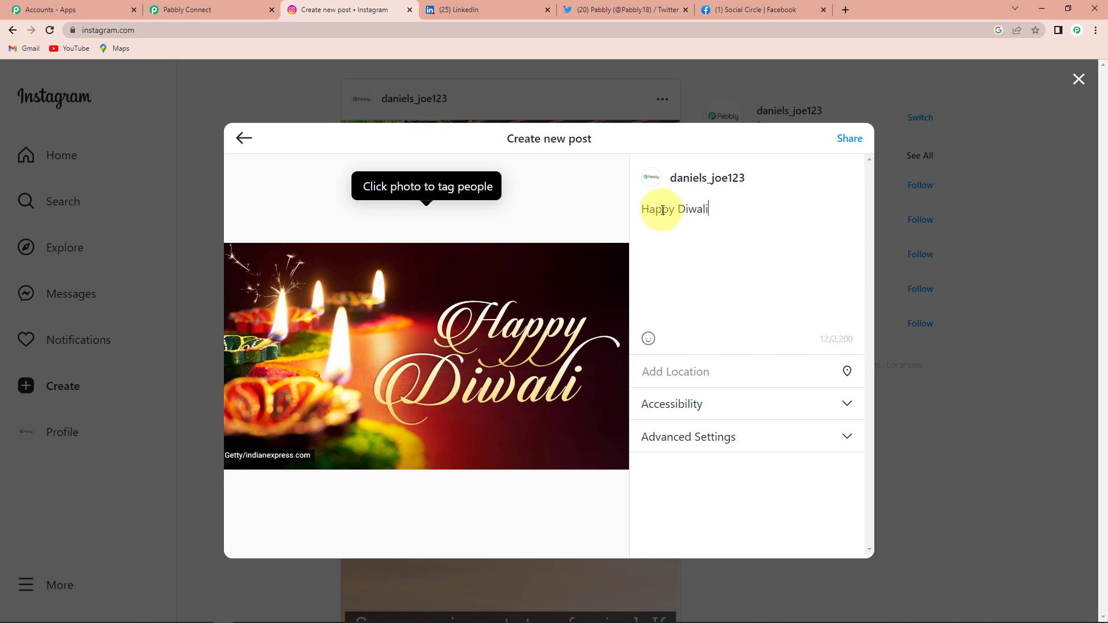
pyautogui.click(852, 141)
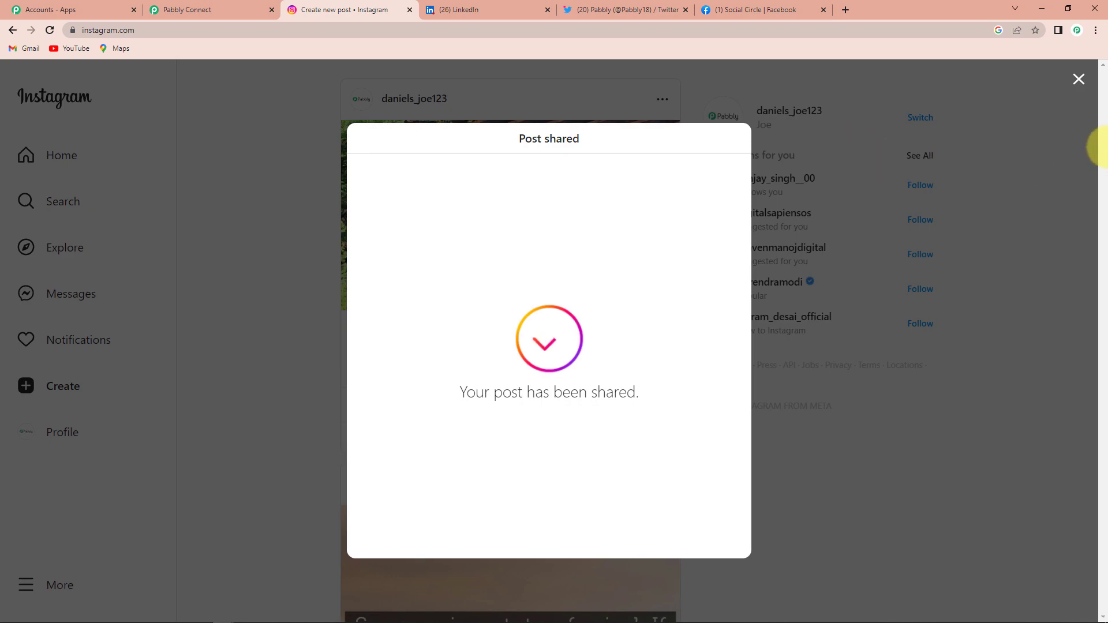
# Reload the LinkedIn posts page and the Pabbly Twitter profile to check both for the new Diwali post
pyautogui.click(485, 7)
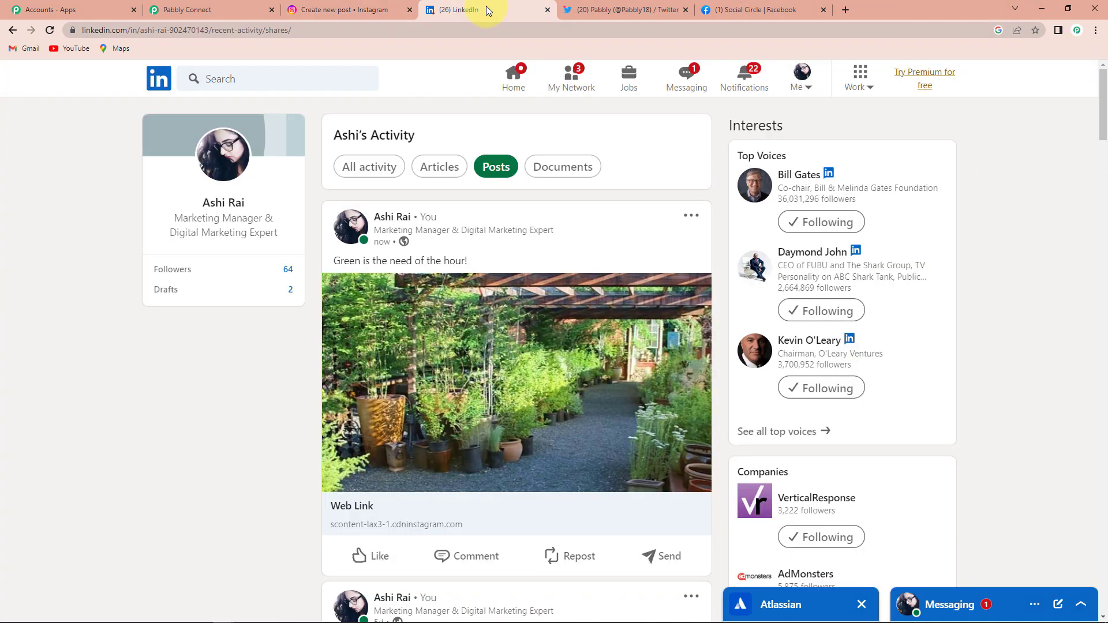
pyautogui.click(49, 30)
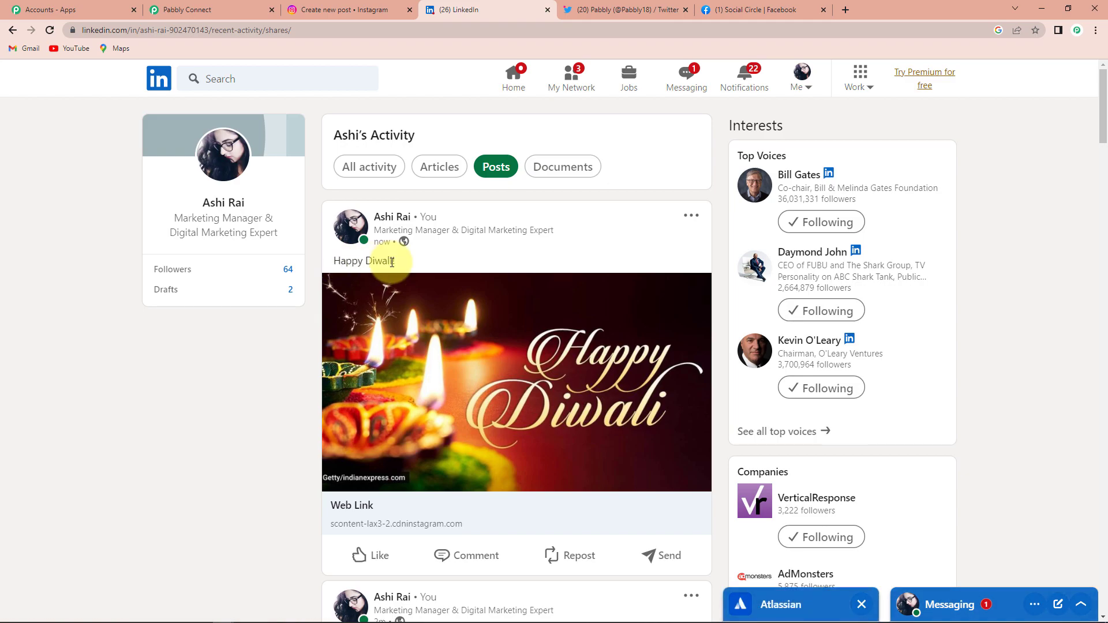
pyautogui.click(594, 10)
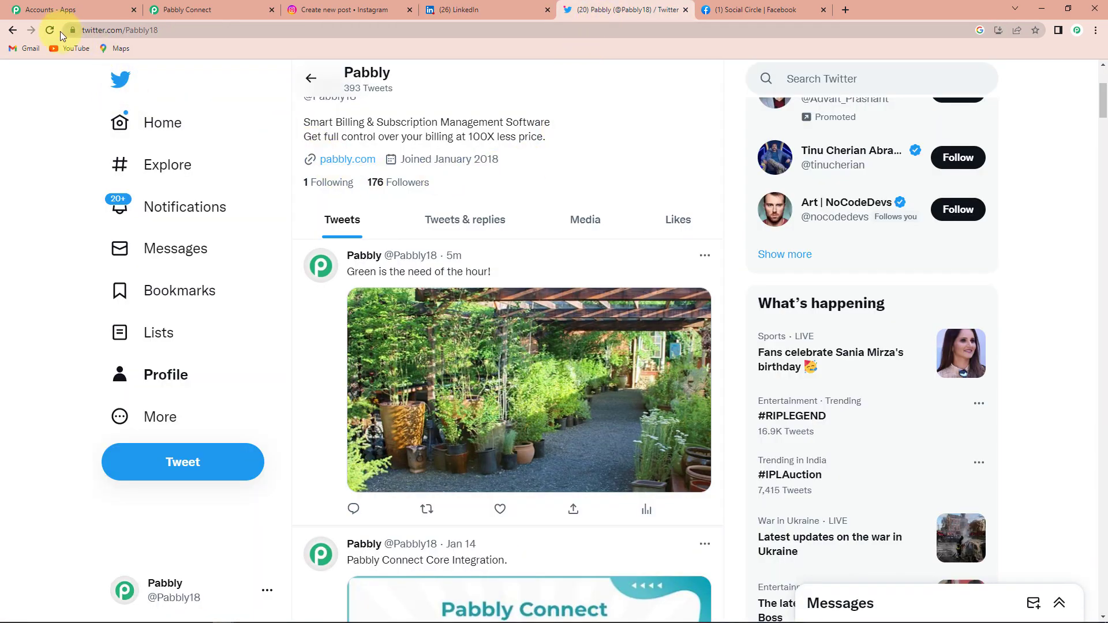
pyautogui.click(50, 30)
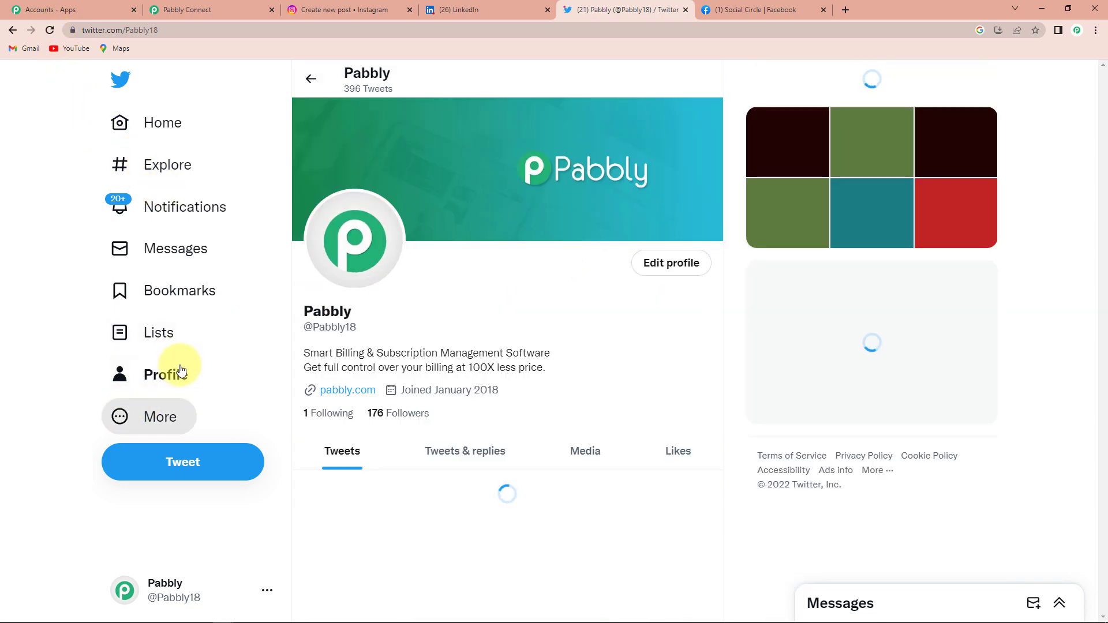
pyautogui.scroll(-6, 589, 380)
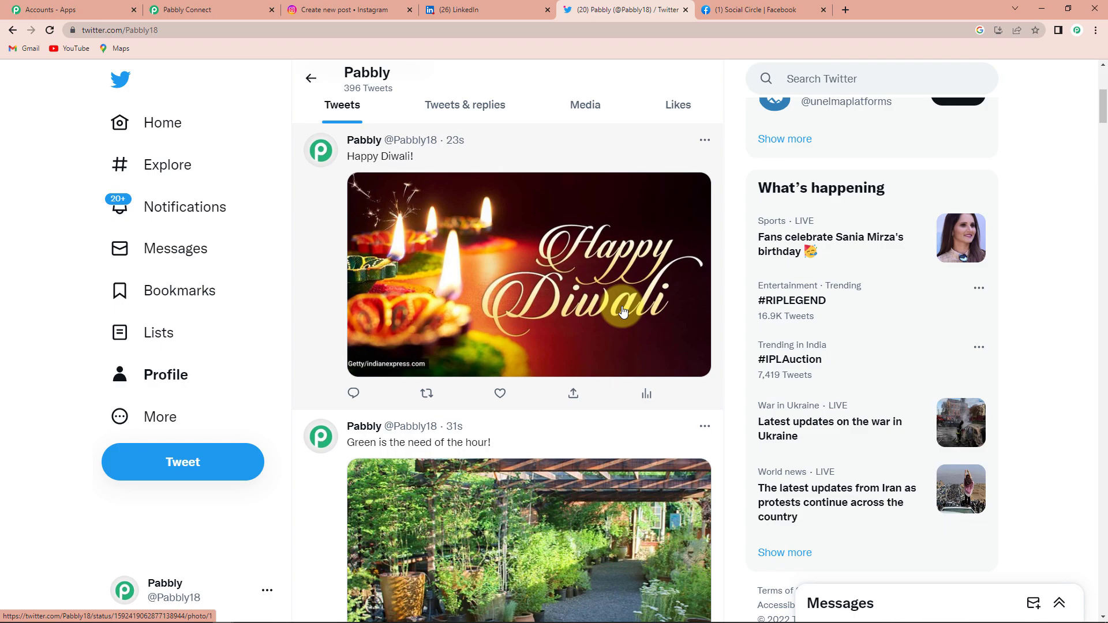
# Switch to Facebook and reload the Social Circle group to check it for the new Diwali post
pyautogui.click(741, 10)
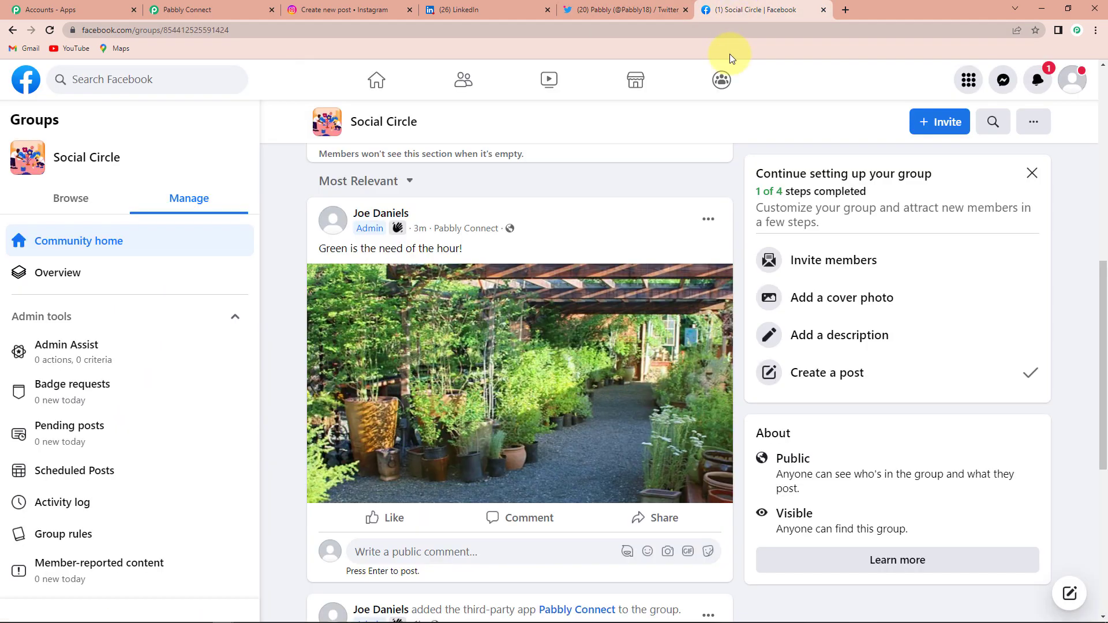
pyautogui.click(50, 30)
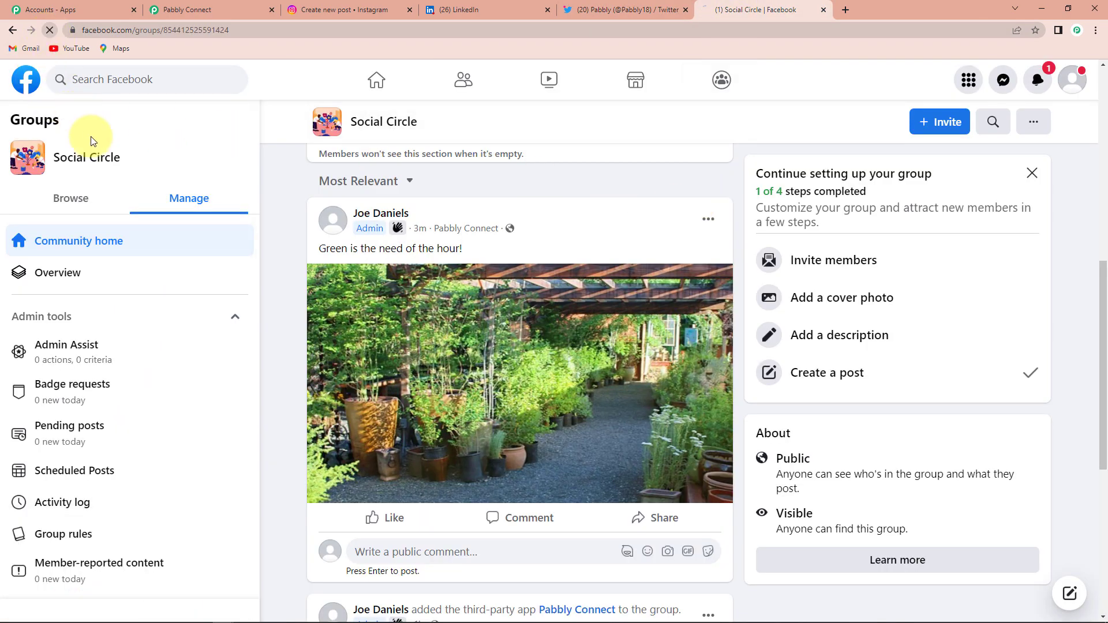
pyautogui.scroll(-4, 594, 369)
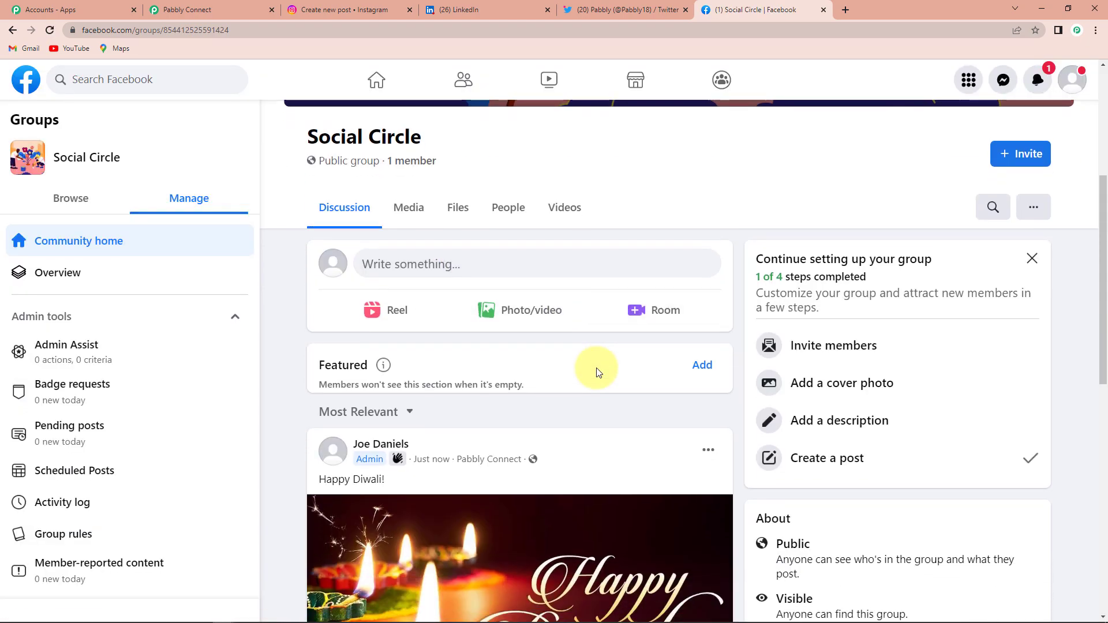
pyautogui.scroll(-2, 597, 373)
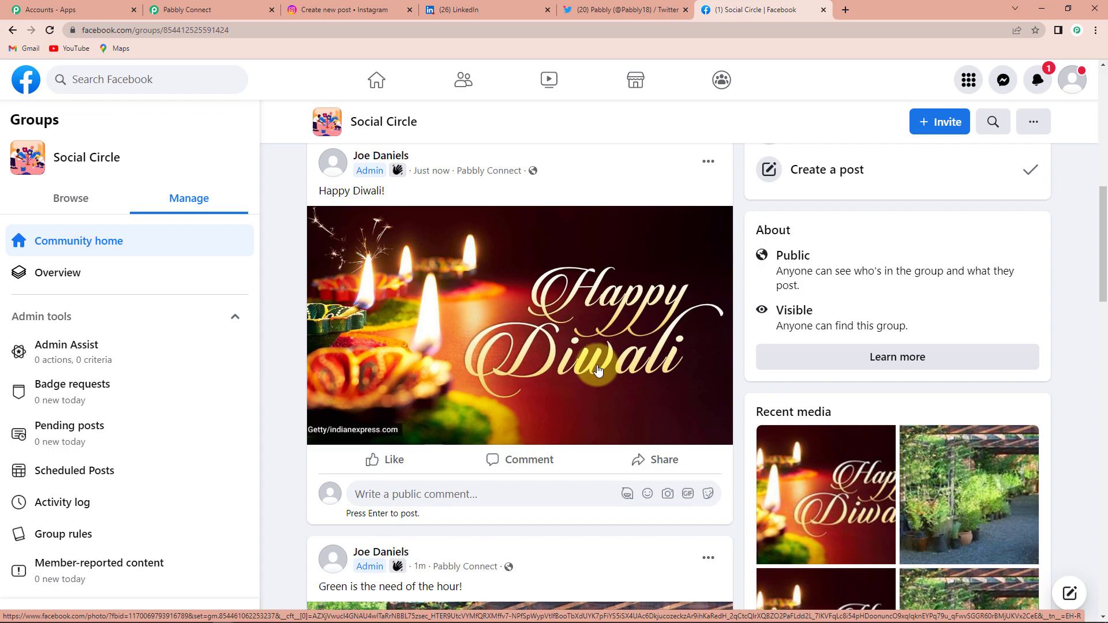
# Return to Pabbly Connect and collapse the Instagram trigger and the Twitter, Facebook Groups and LinkedIn actions to review the whole workflow
pyautogui.click(189, 13)
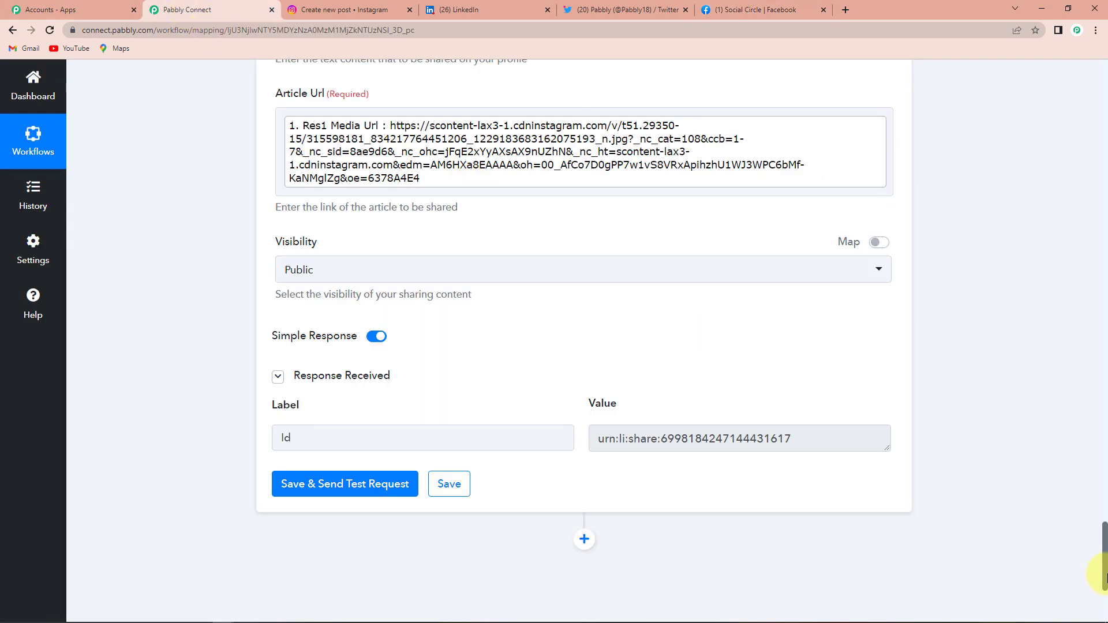
pyautogui.moveTo(1102, 574); pyautogui.dragTo(1078, 87)
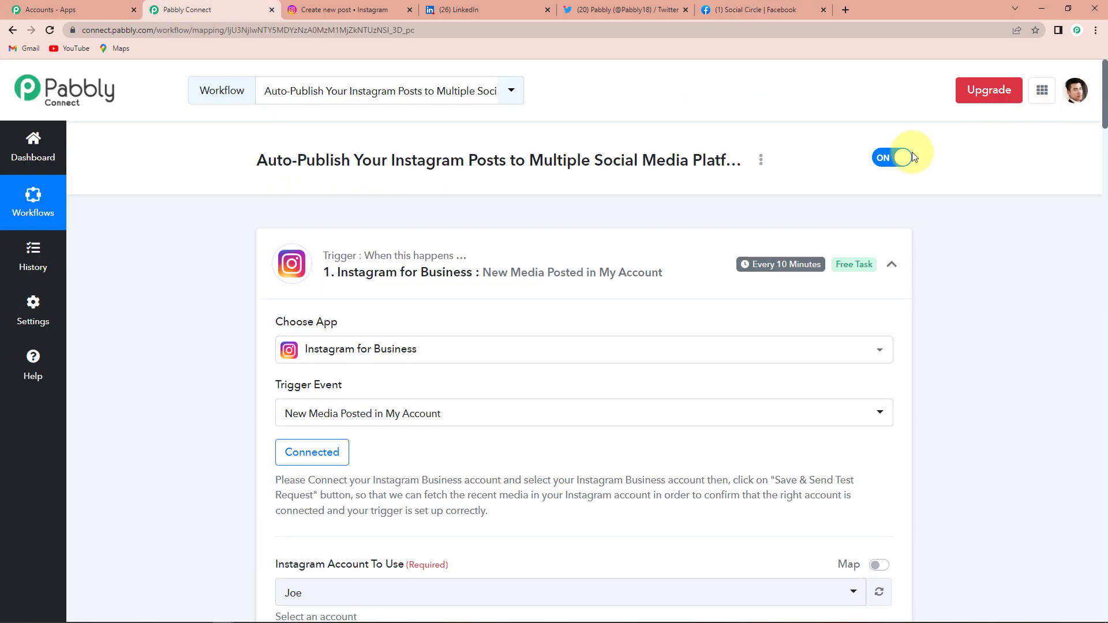
pyautogui.click(890, 266)
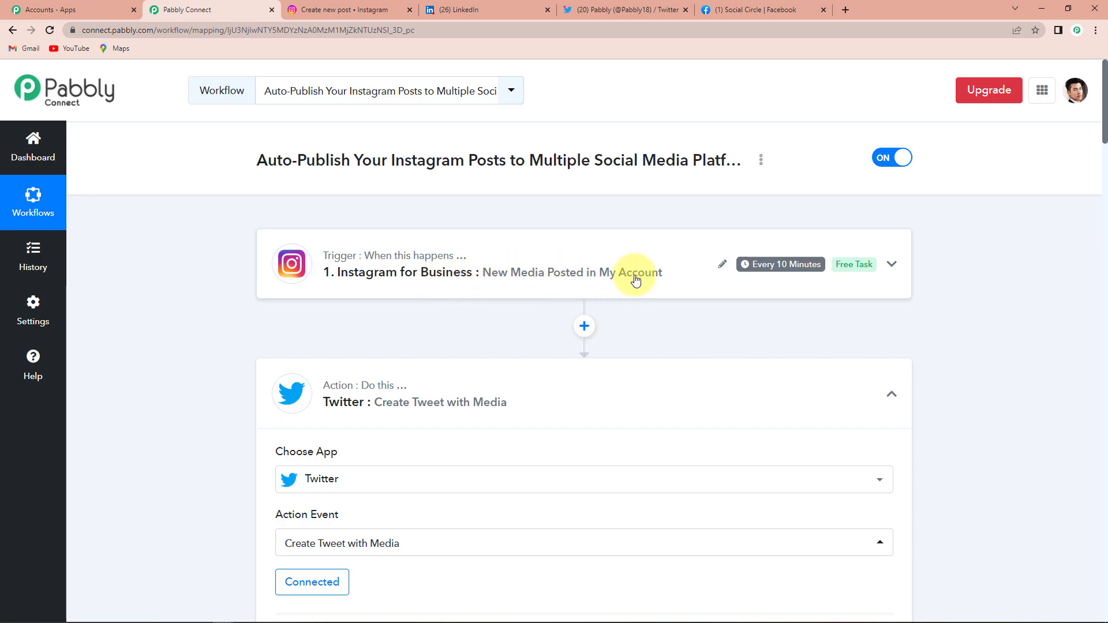
pyautogui.scroll(-3, 635, 280)
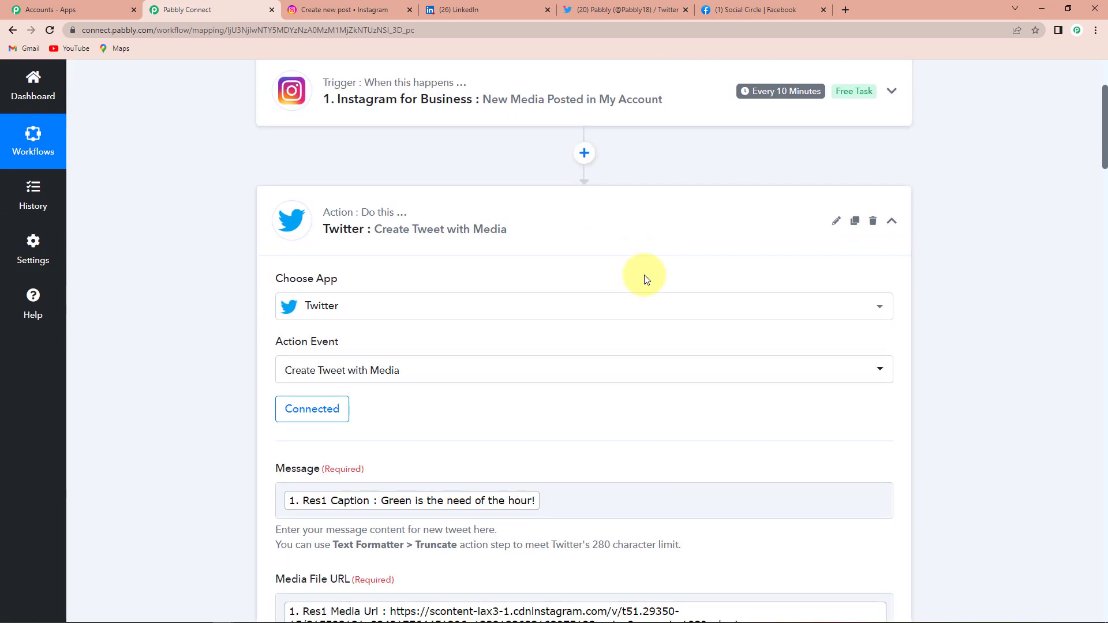
pyautogui.click(891, 222)
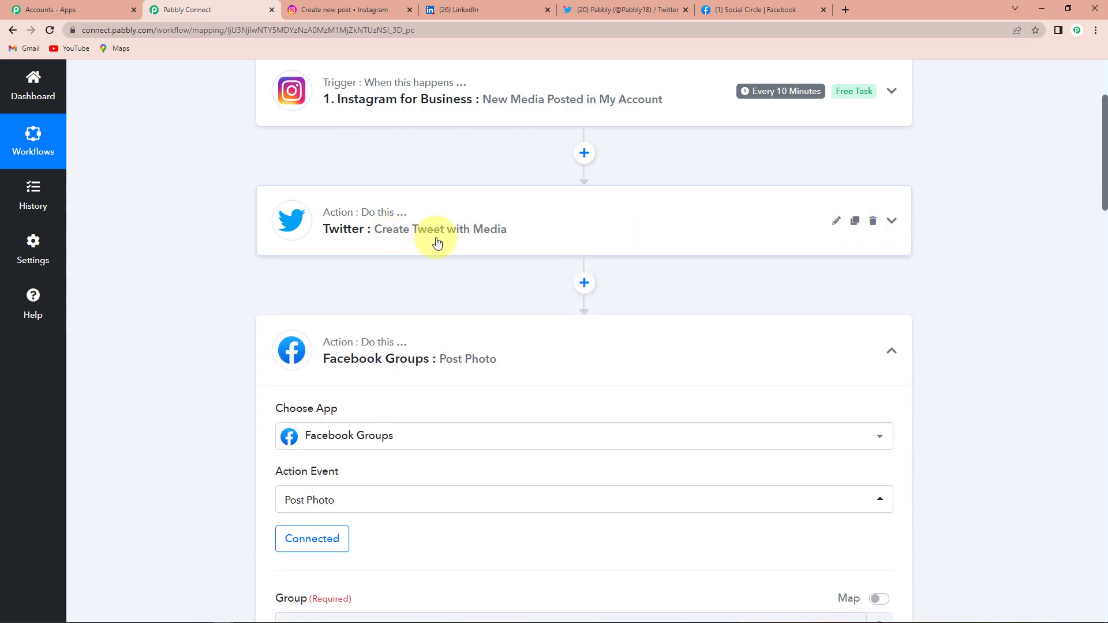
pyautogui.click(891, 352)
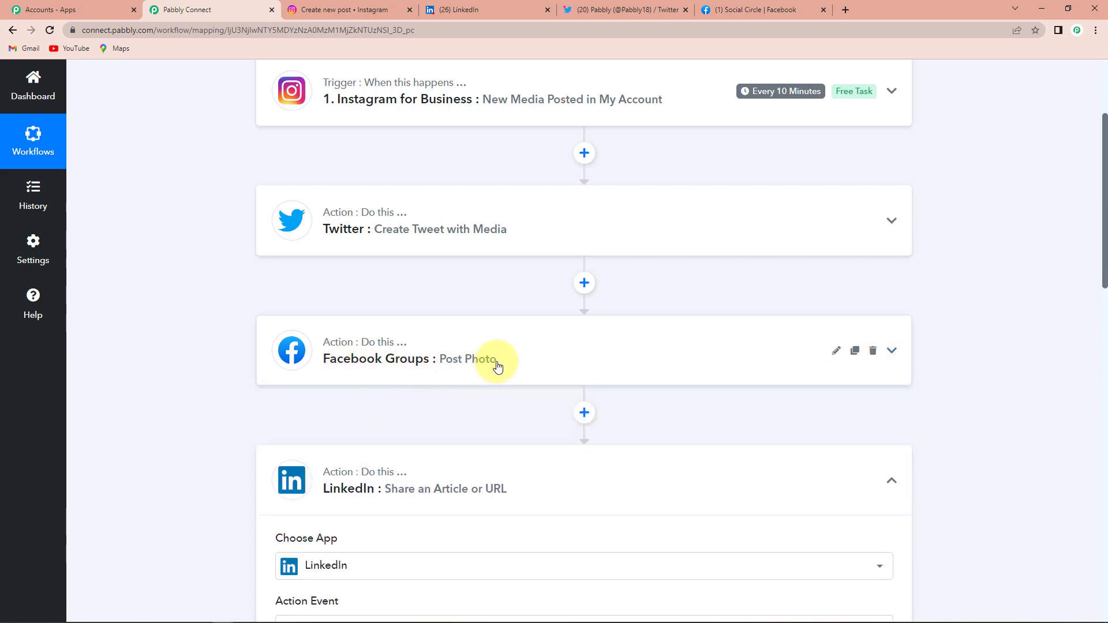
pyautogui.click(888, 480)
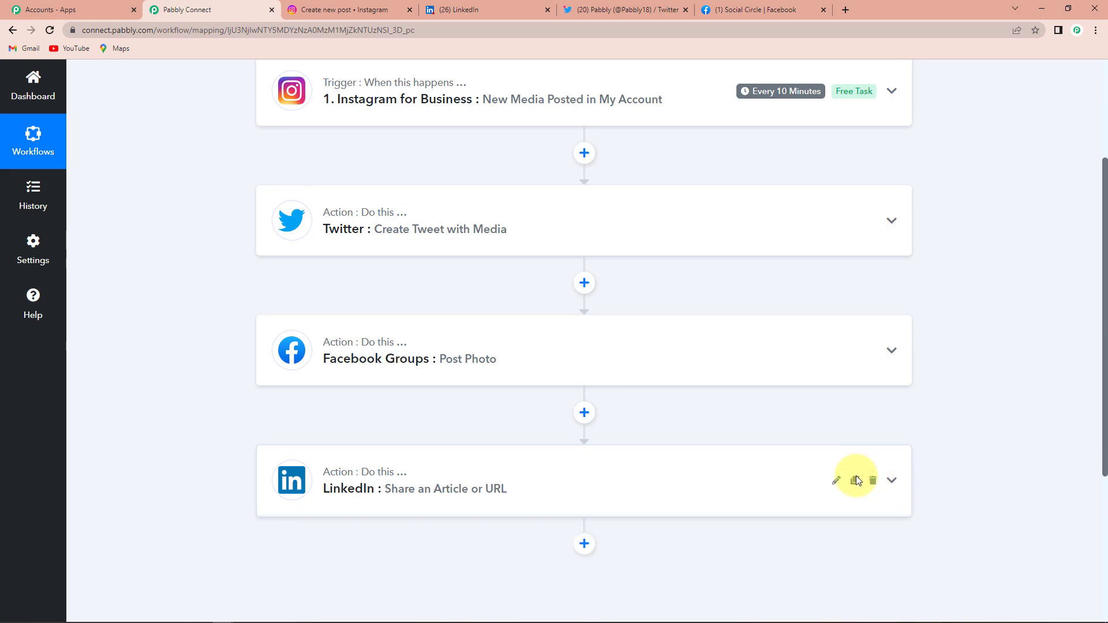
pyautogui.scroll(-1, 842, 474)
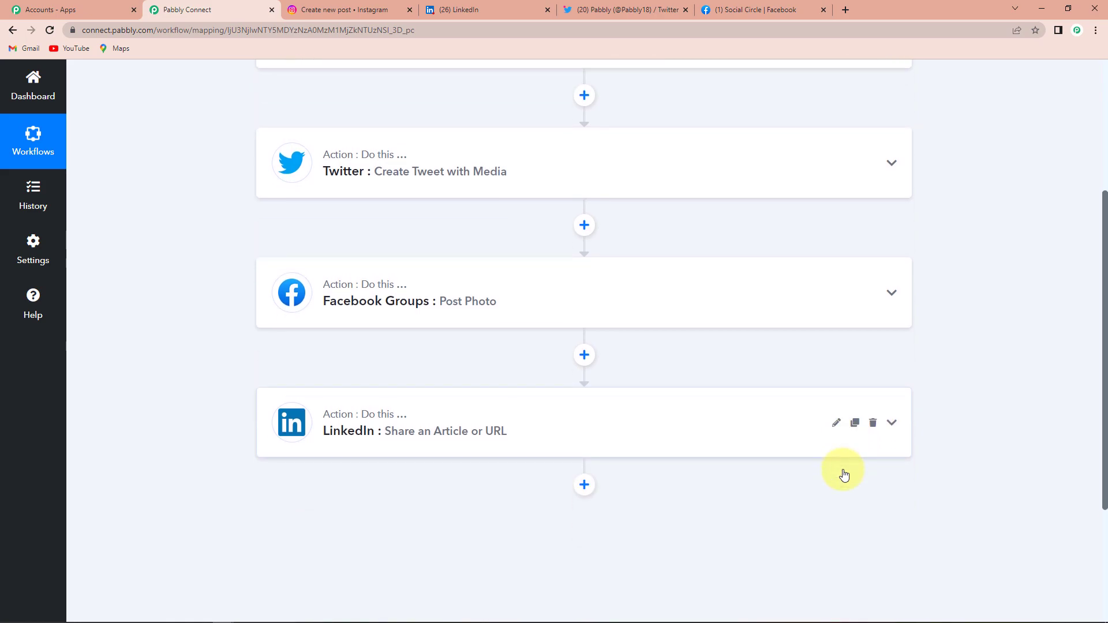